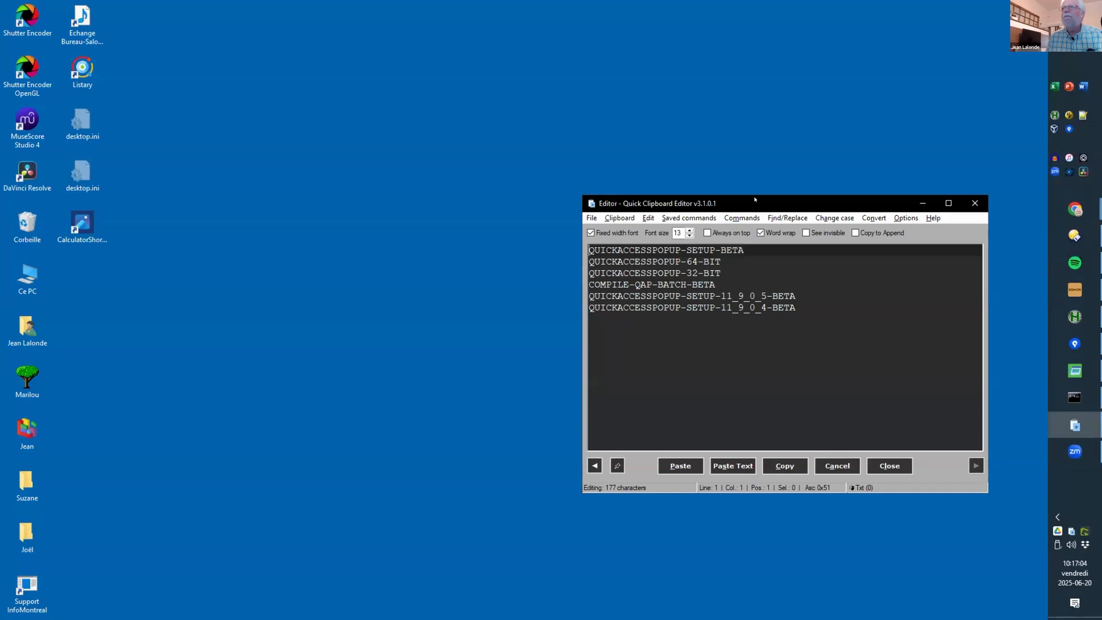
# Step: Discard the uppercase path edits so the editor reloads the clipboard's video-call gallery screenshot
pyautogui.click(587, 405)
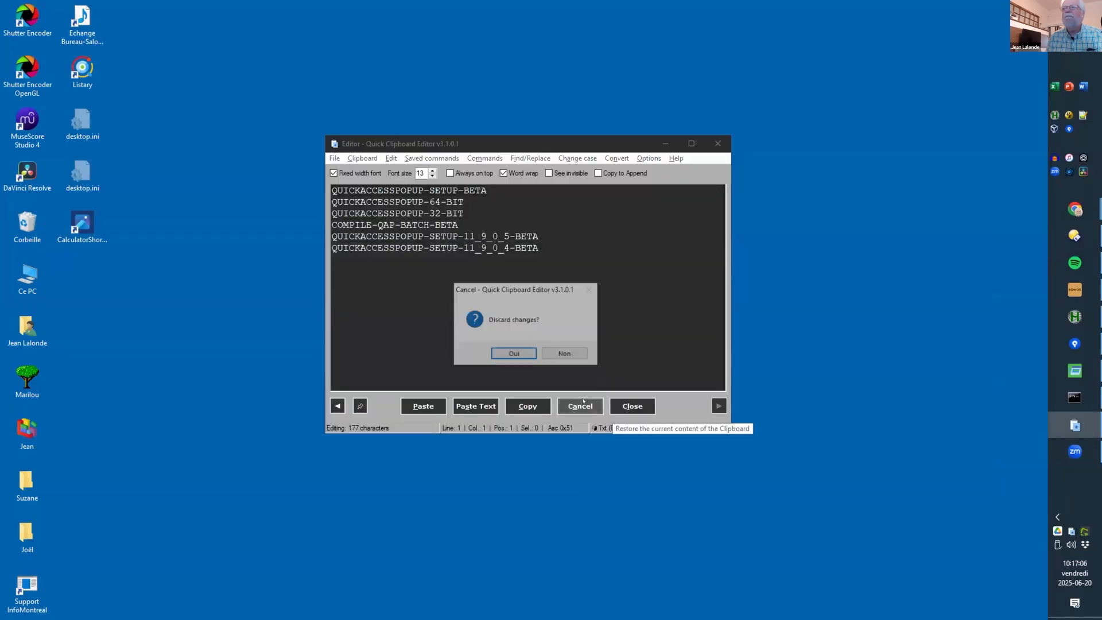
pyautogui.click(519, 351)
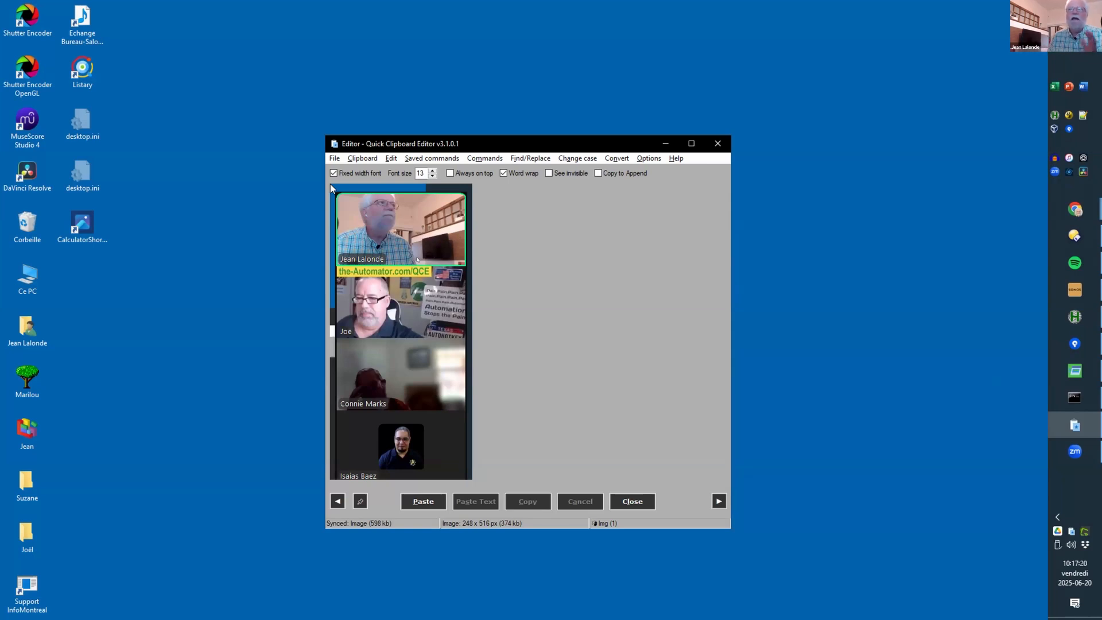
# Step: Crop the clipboard image in an external editor to the second participant's tile and copy it back
pyautogui.rightClick(396, 260)
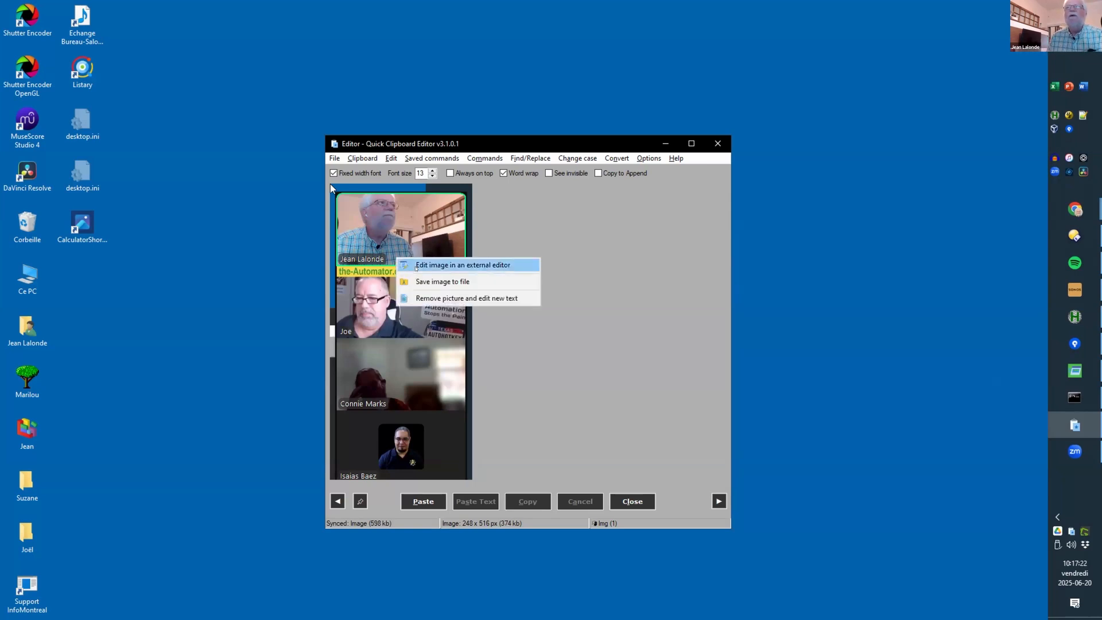
pyautogui.click(442, 264)
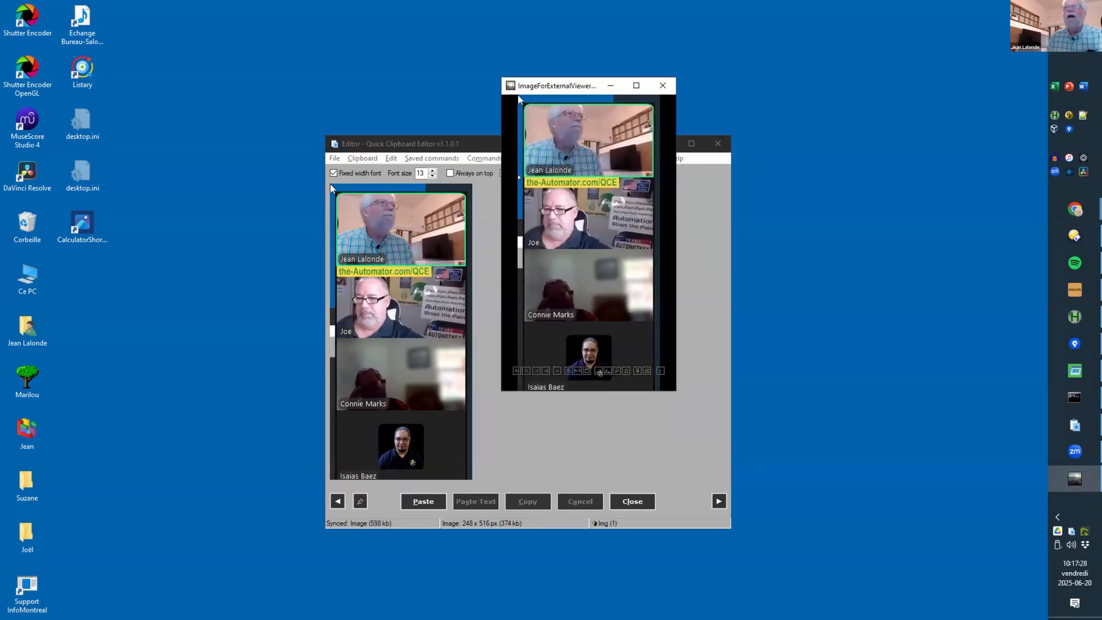
pyautogui.moveTo(524, 176); pyautogui.dragTo(628, 251)
pyautogui.rightClick(642, 251)
pyautogui.click(678, 256)
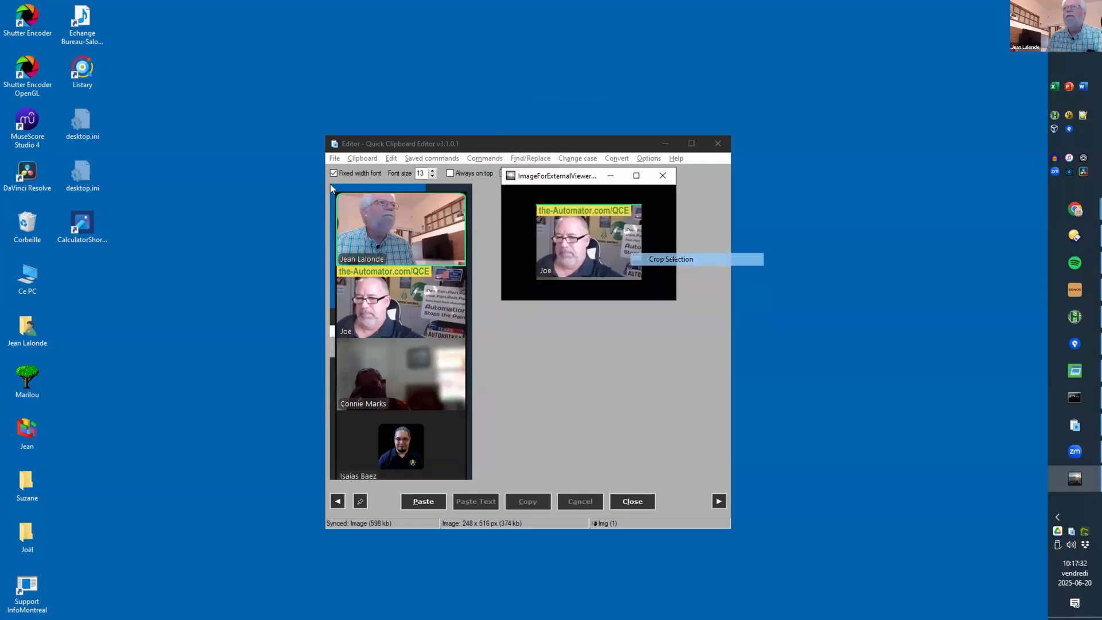
pyautogui.rightClick(588, 232)
pyautogui.click(565, 225)
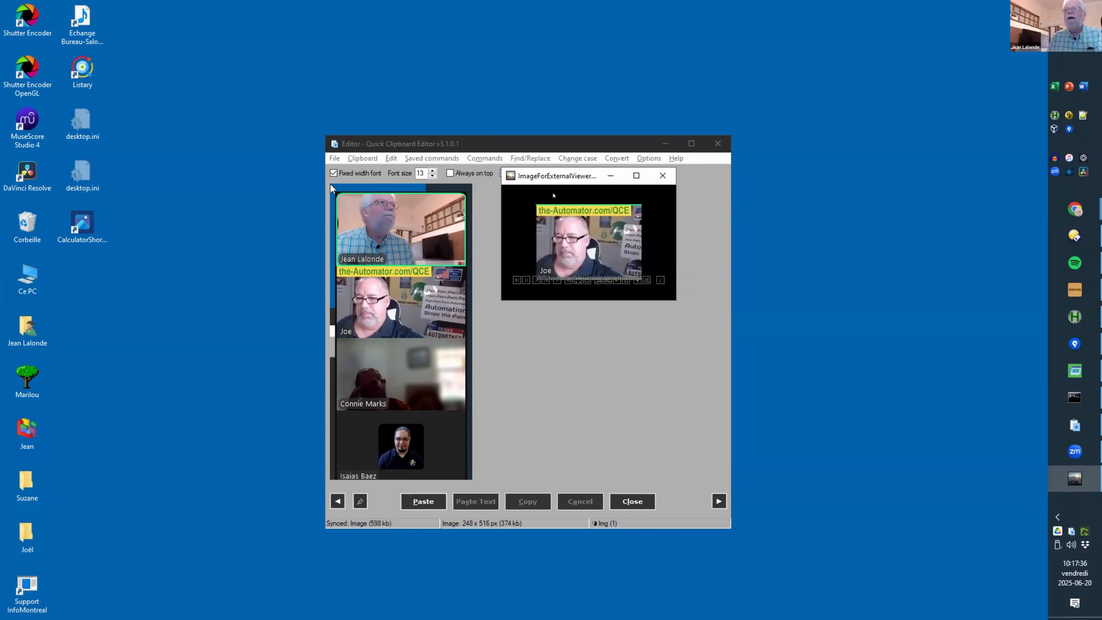
pyautogui.hotkey('ctrl', 'c')
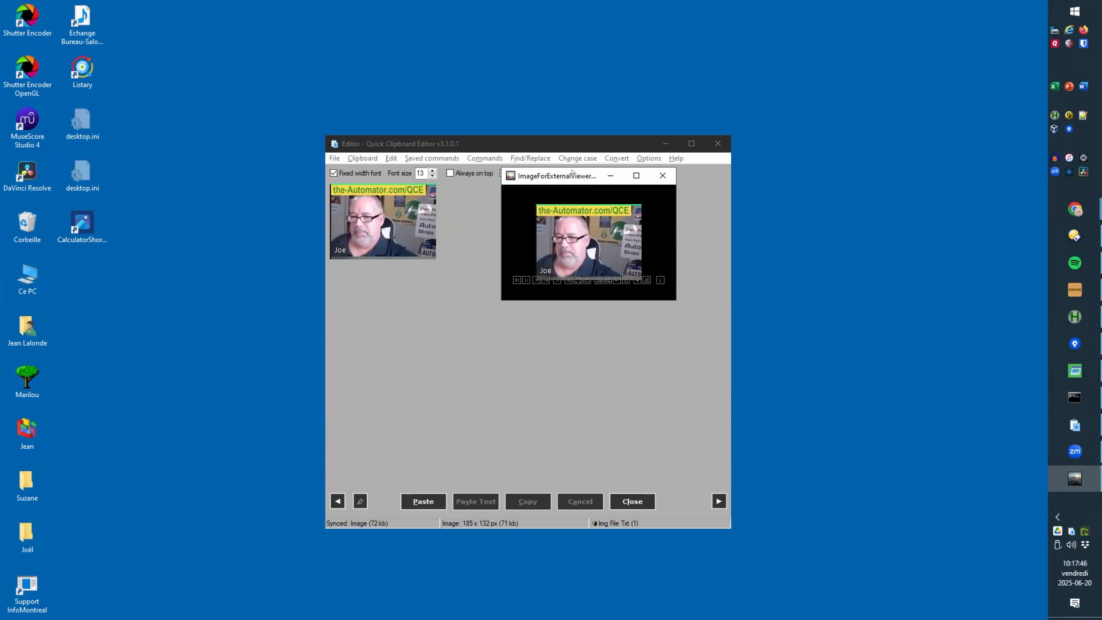
pyautogui.moveTo(573, 171); pyautogui.dragTo(823, 157)
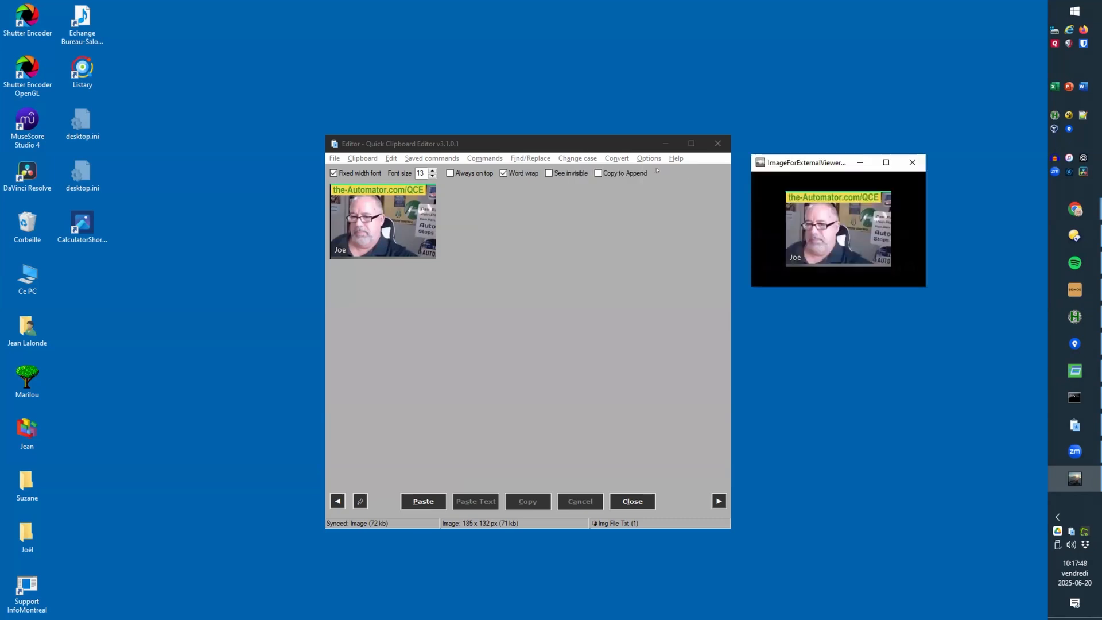
pyautogui.click(647, 158)
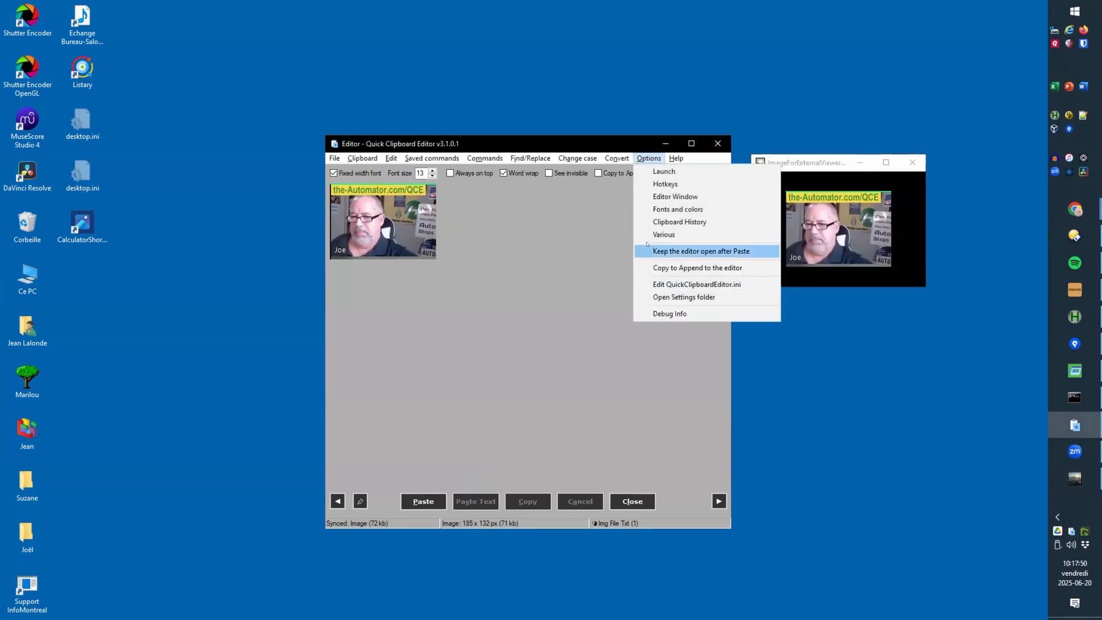
pyautogui.click(663, 234)
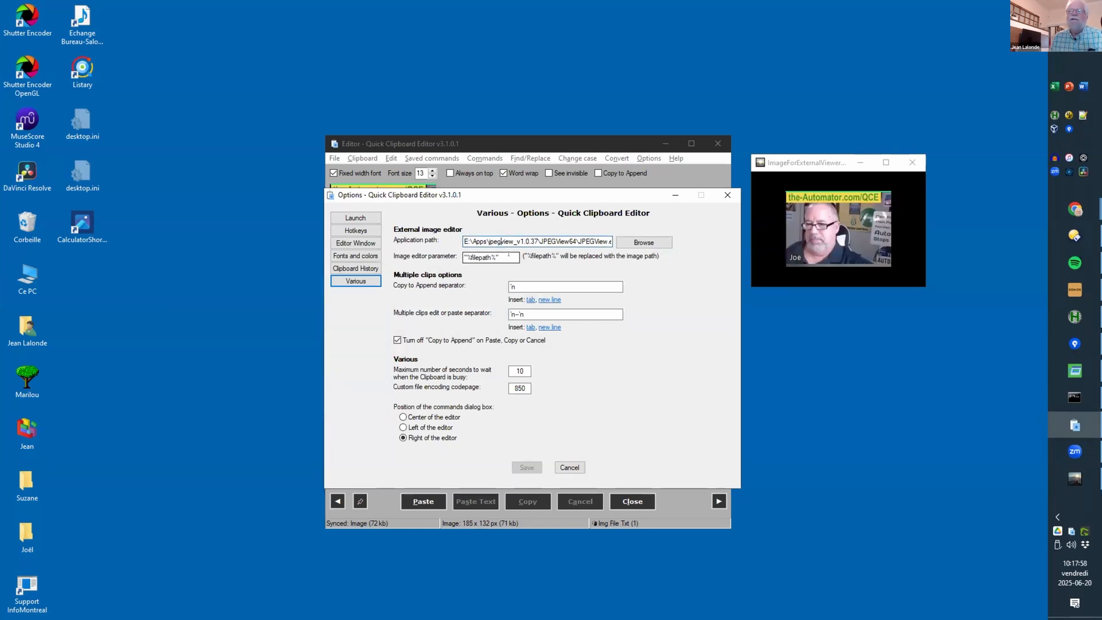
pyautogui.press('Tab')
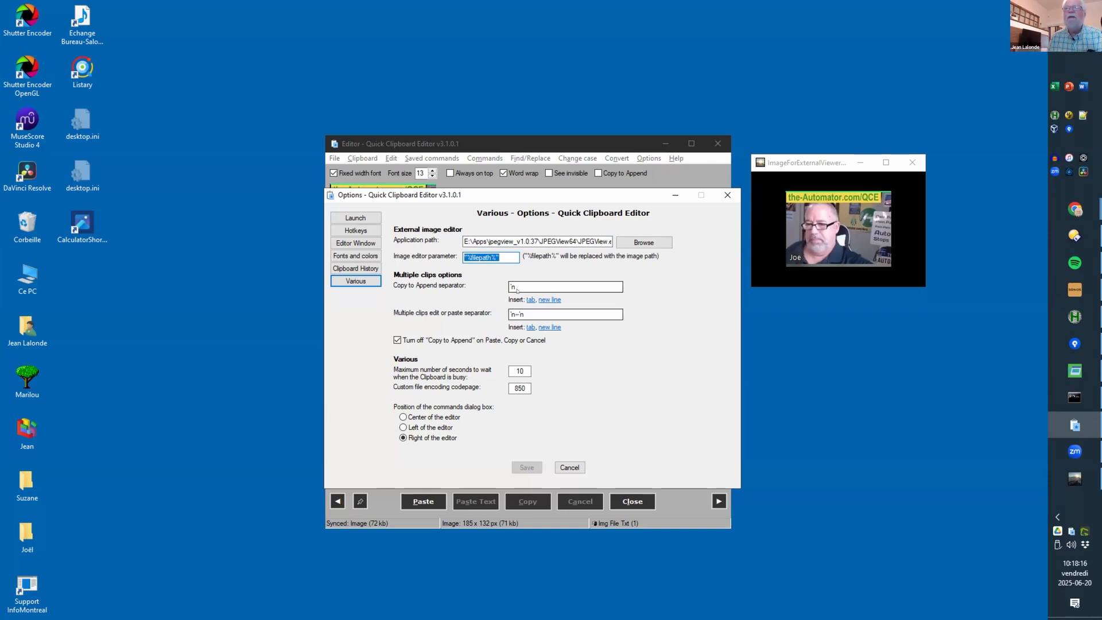
pyautogui.click(479, 257)
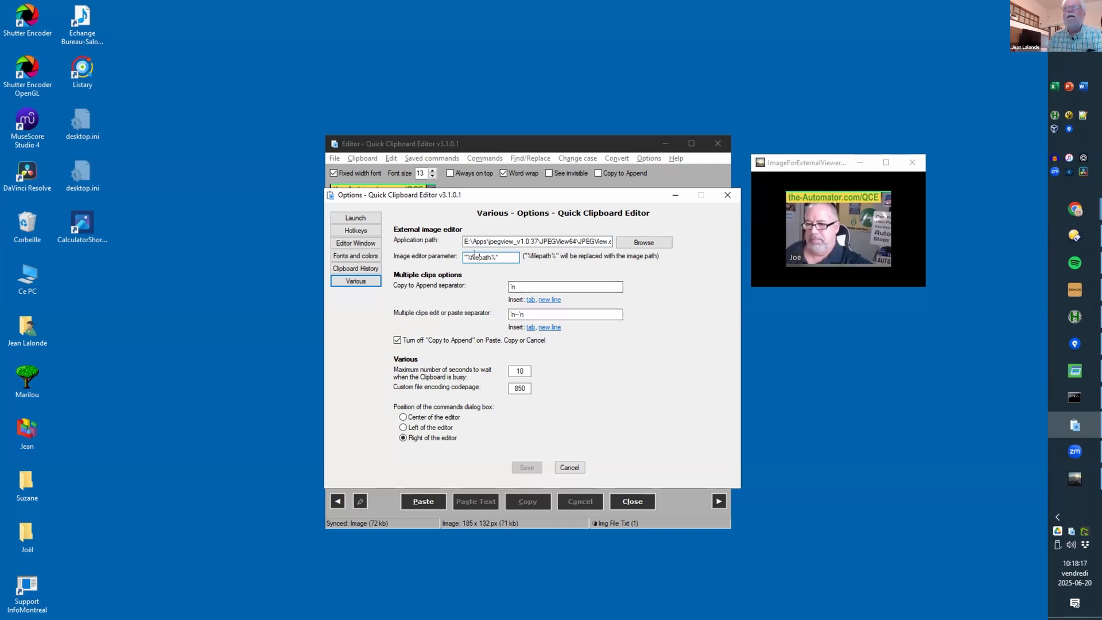
pyautogui.click(792, 159)
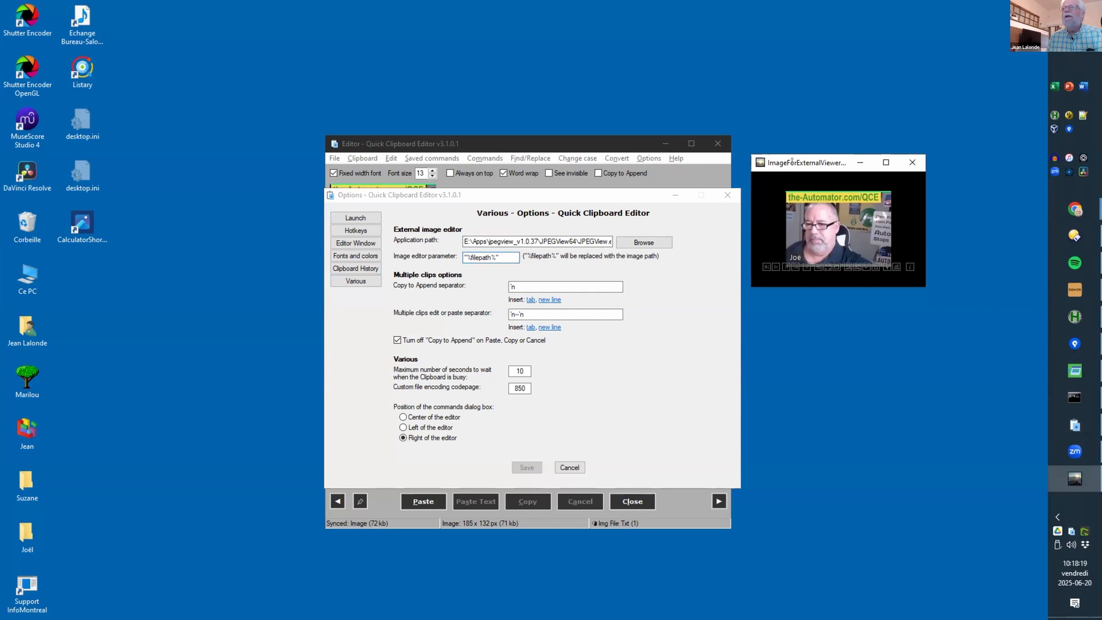
pyautogui.click(728, 195)
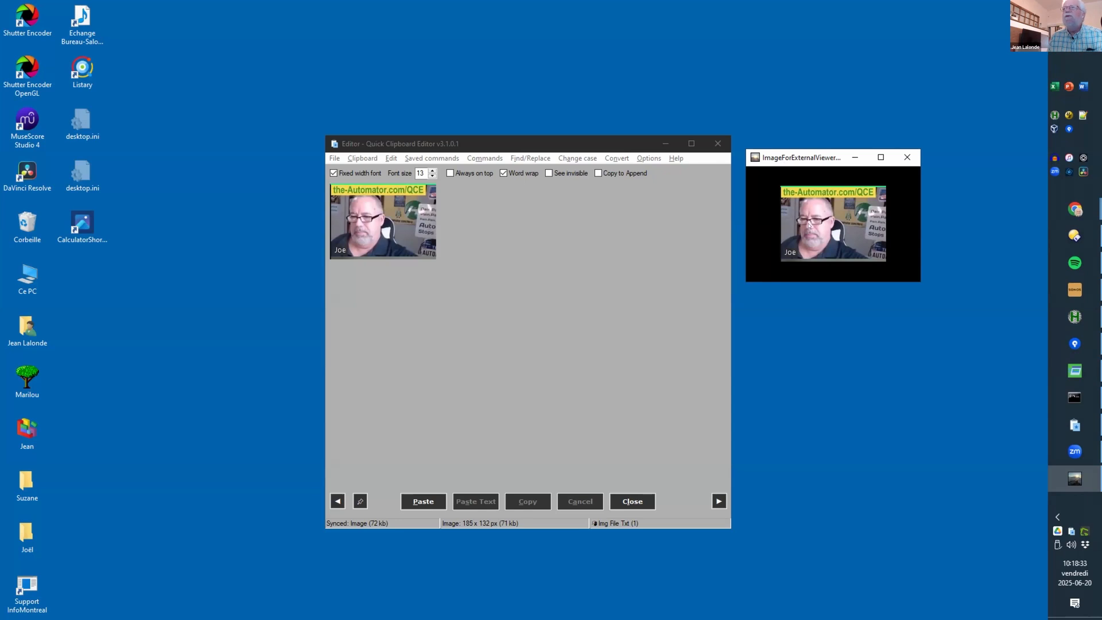
# Step: Inspect the JPEGView context menu twice, then step the editor back to the previous clip
pyautogui.rightClick(794, 197)
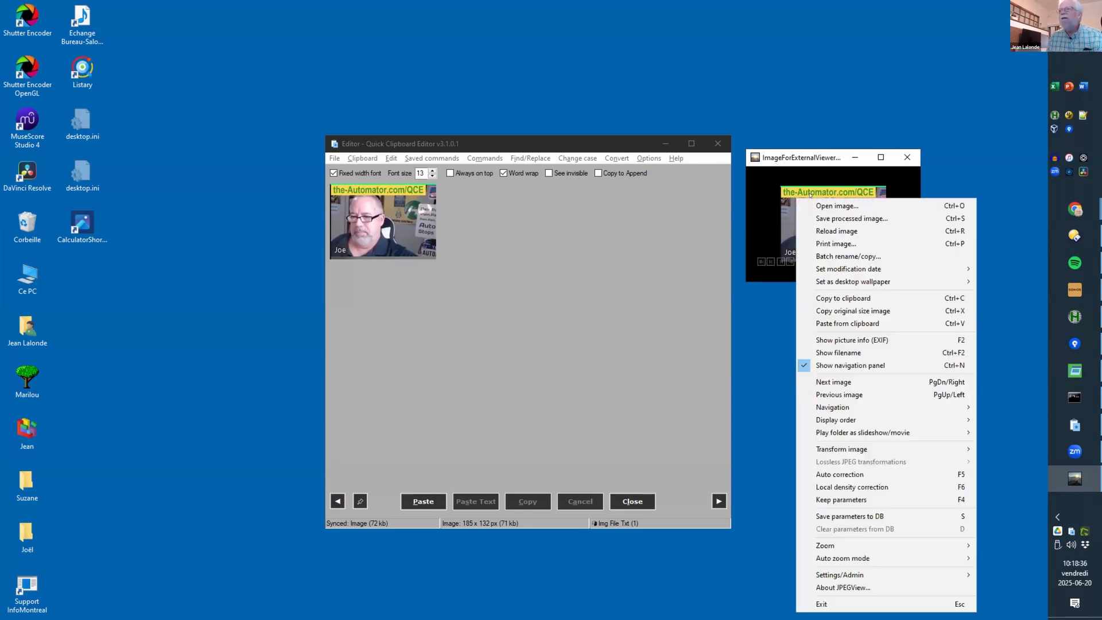
pyautogui.click(819, 153)
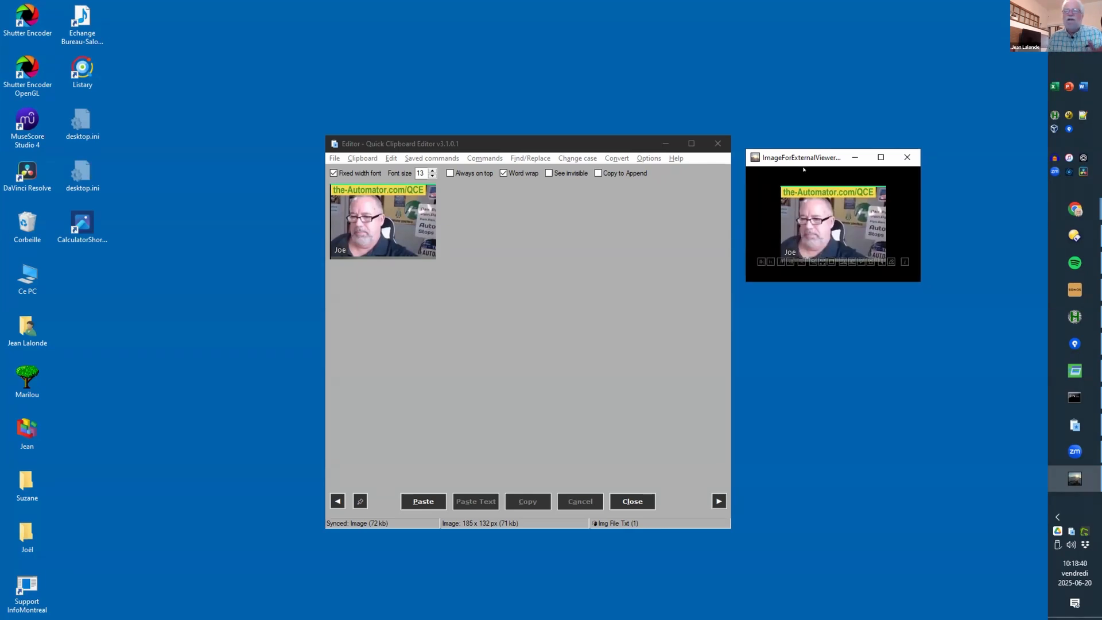
pyautogui.rightClick(802, 197)
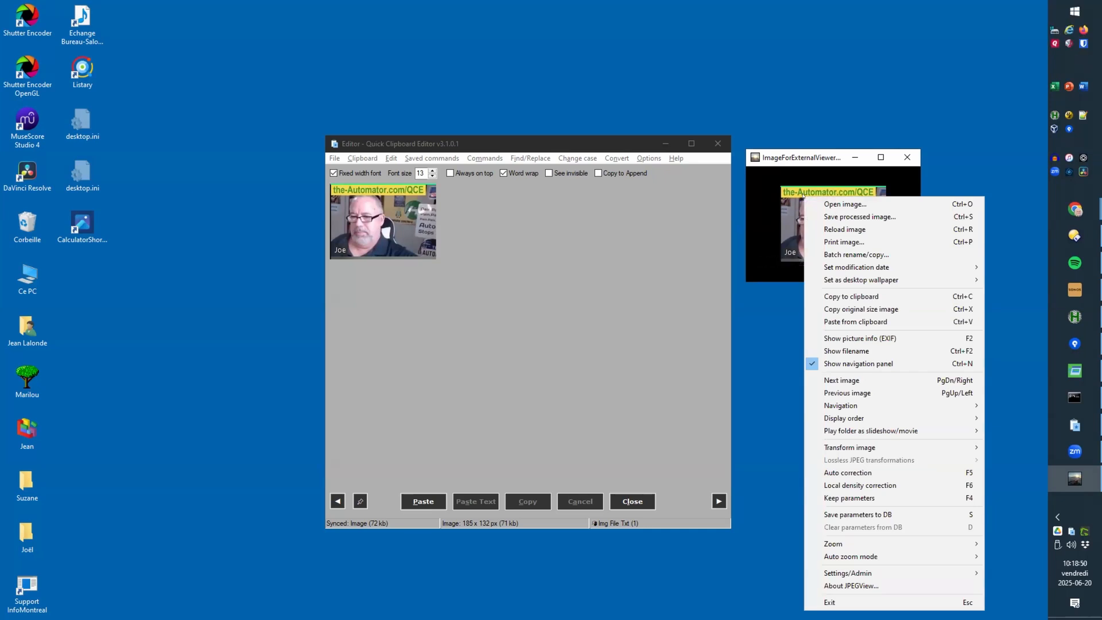
pyautogui.click(795, 199)
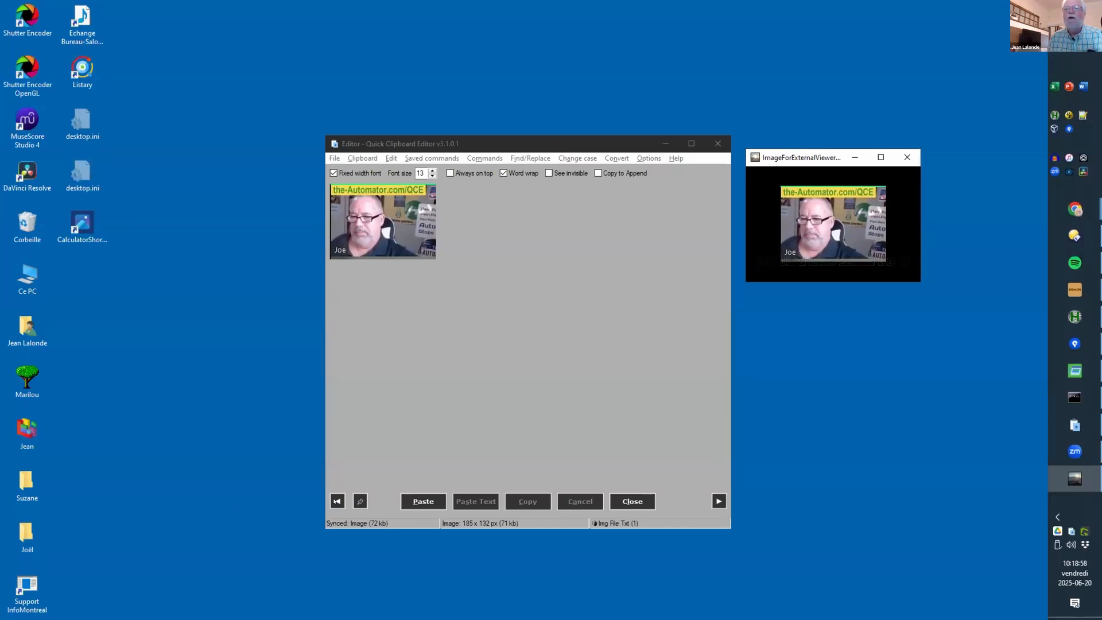
pyautogui.click(337, 501)
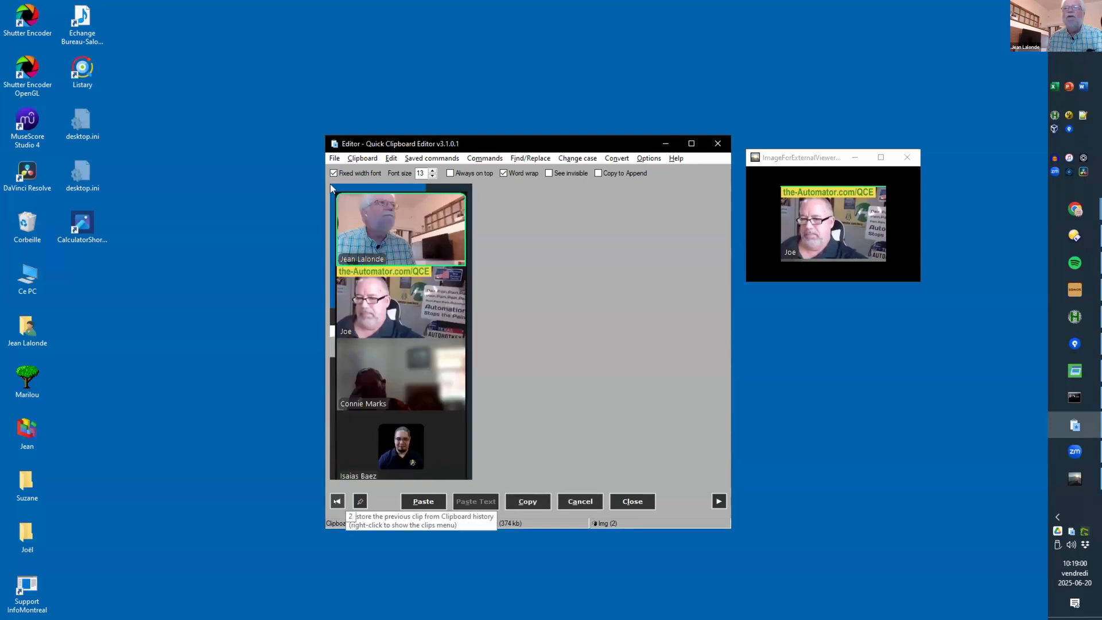
# Step: Browse two older clips, discard them to restore the cropped image, and close the external viewer
pyautogui.click(337, 501)
pyautogui.click(337, 502)
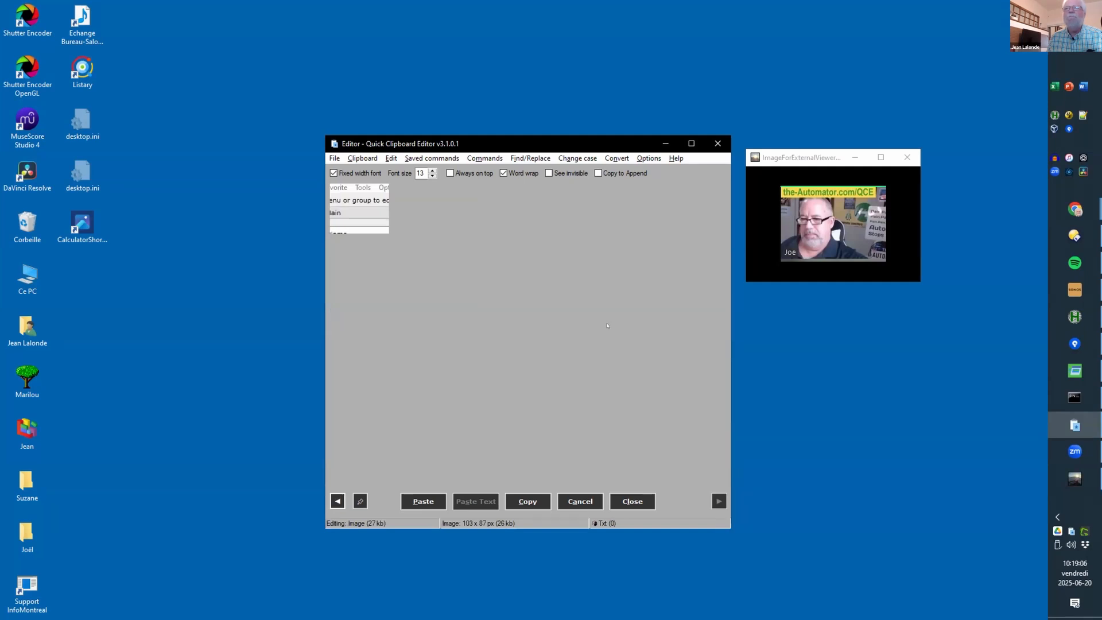
pyautogui.click(589, 499)
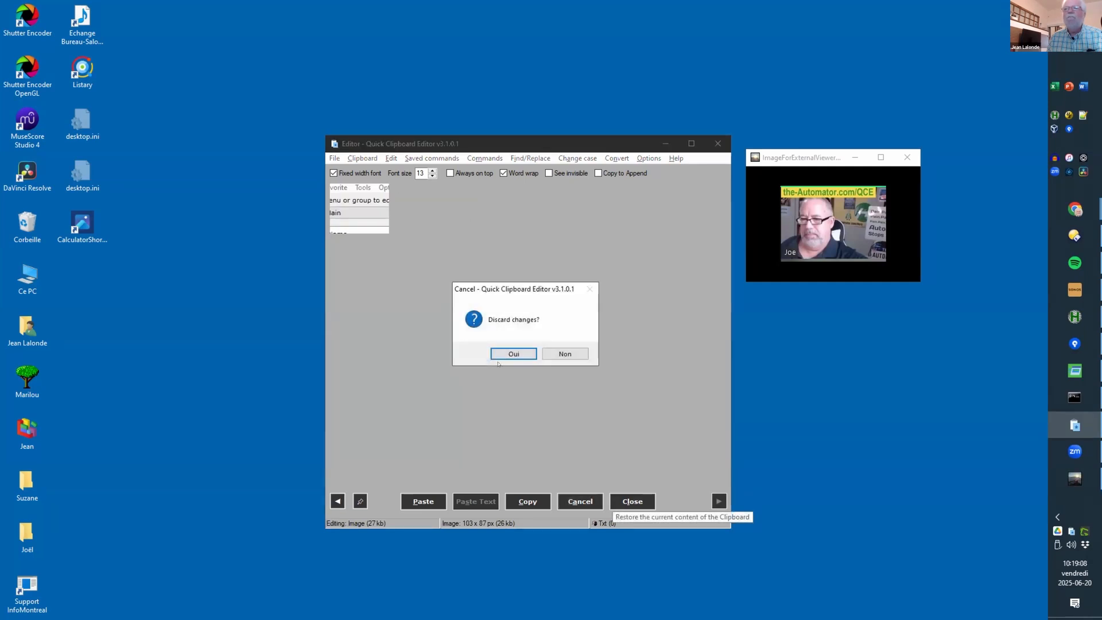
pyautogui.click(514, 354)
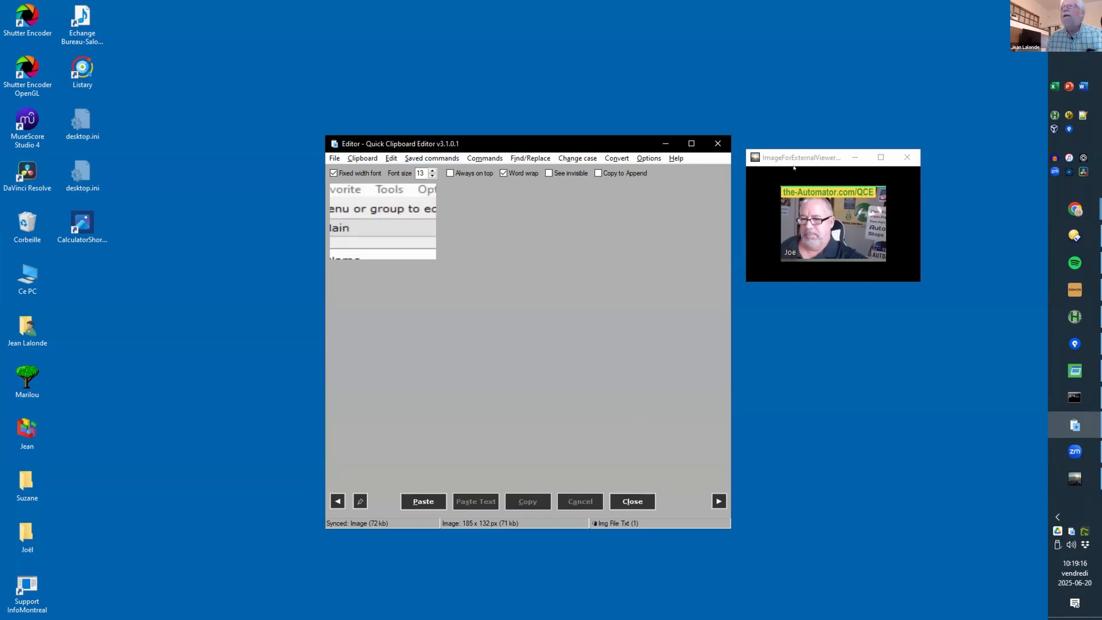
pyautogui.click(907, 157)
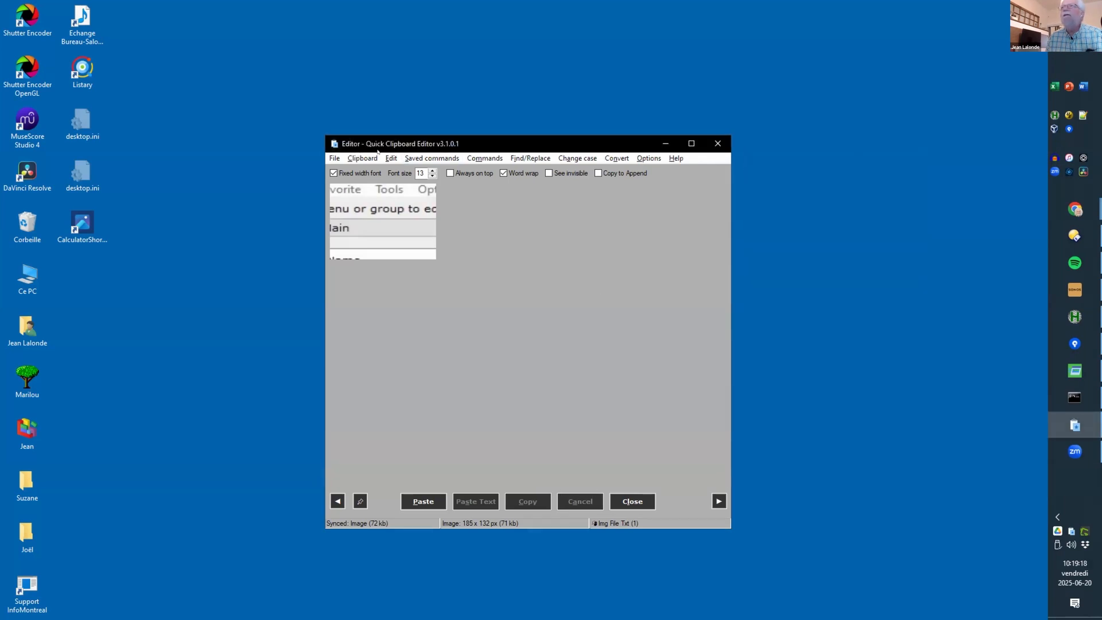
pyautogui.moveTo(425, 143); pyautogui.dragTo(608, 160)
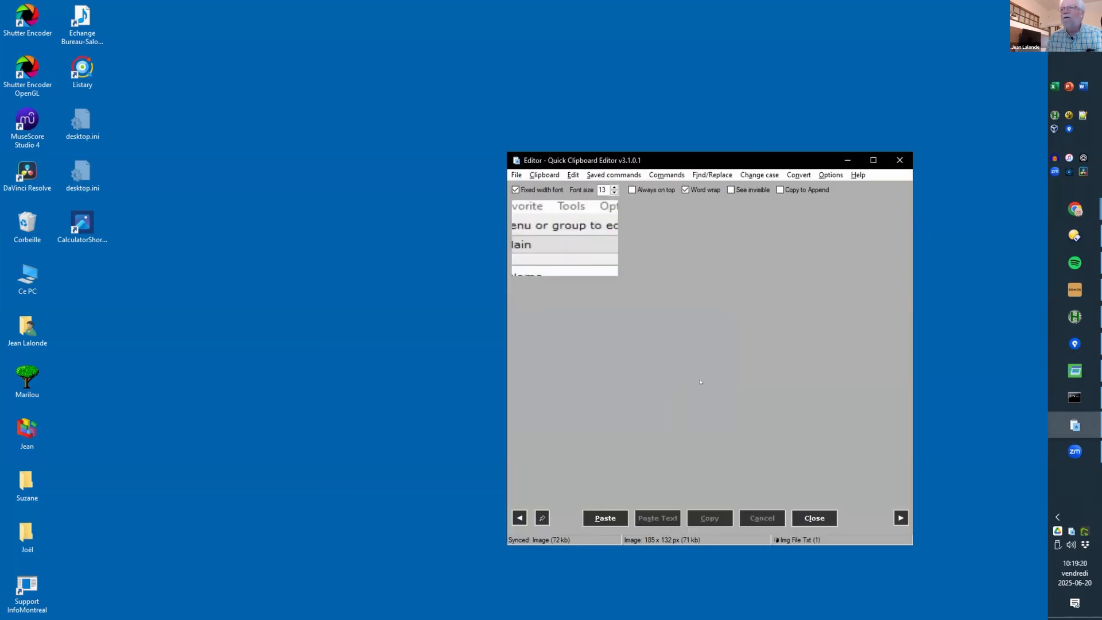
# Step: In the Customize window, start a new Clipboard Command favorite and then dismiss the dialog
pyautogui.hotkey('alt', 'Tab')
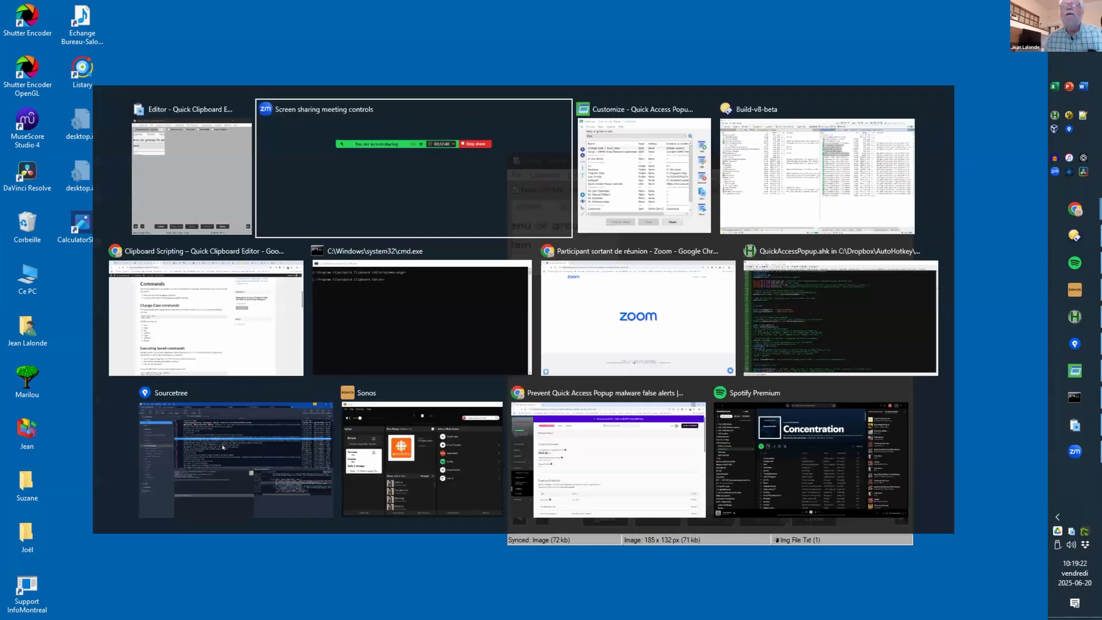
pyautogui.hotkey('alt', 'Tab')
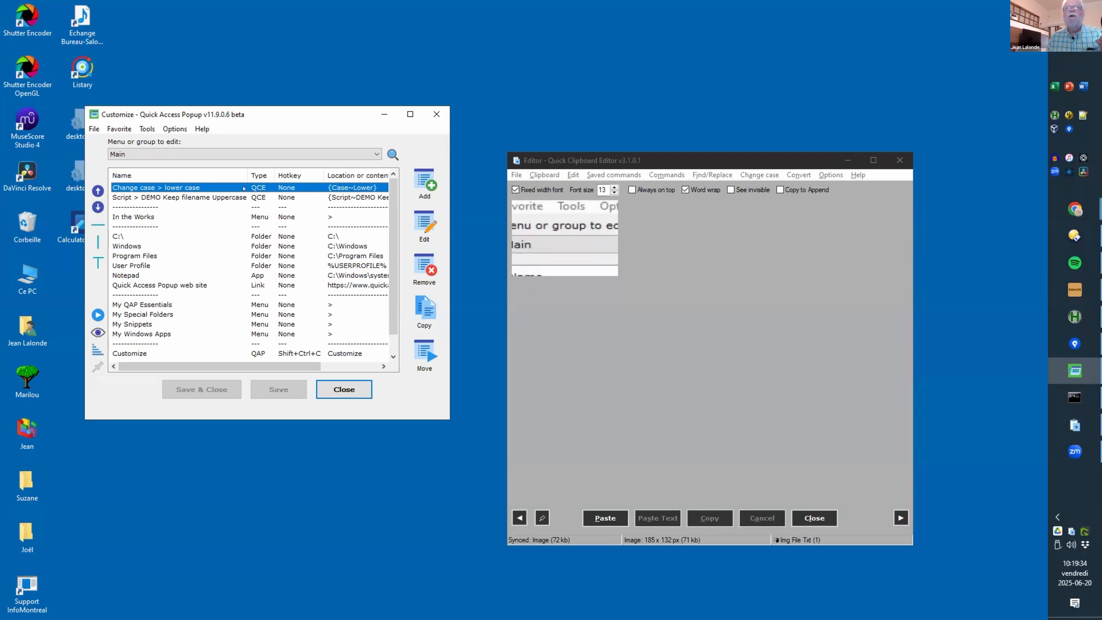
pyautogui.click(425, 183)
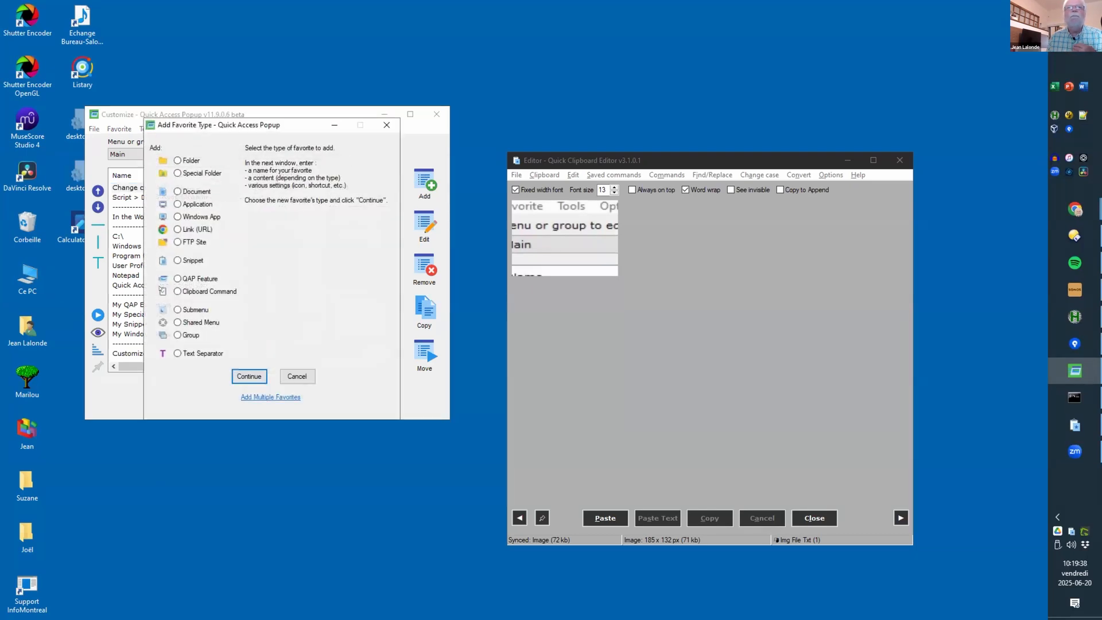
pyautogui.click(184, 289)
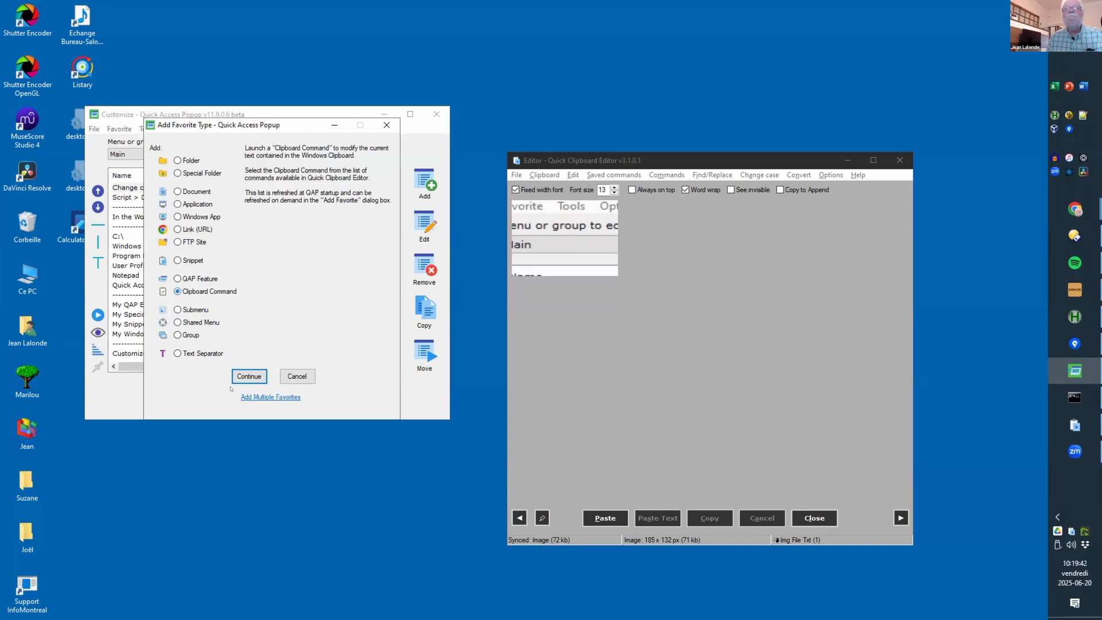
pyautogui.click(248, 375)
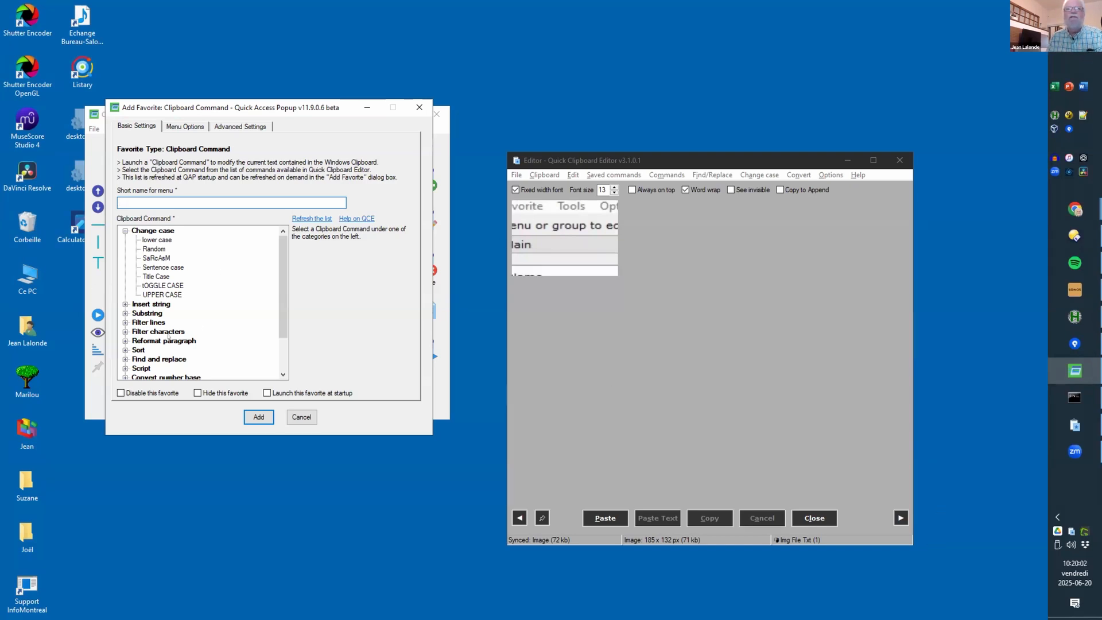
pyautogui.click(302, 416)
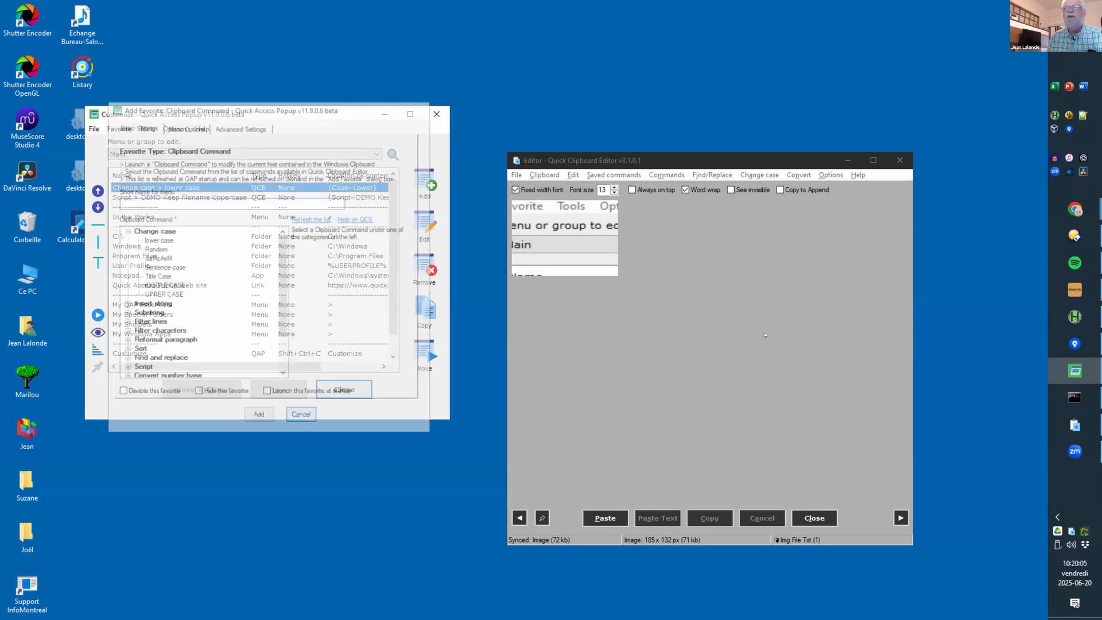
# Step: Restart Quick Clipboard Editor from its File menu and briefly check the Saved commands list
pyautogui.click(644, 161)
pyautogui.click(517, 174)
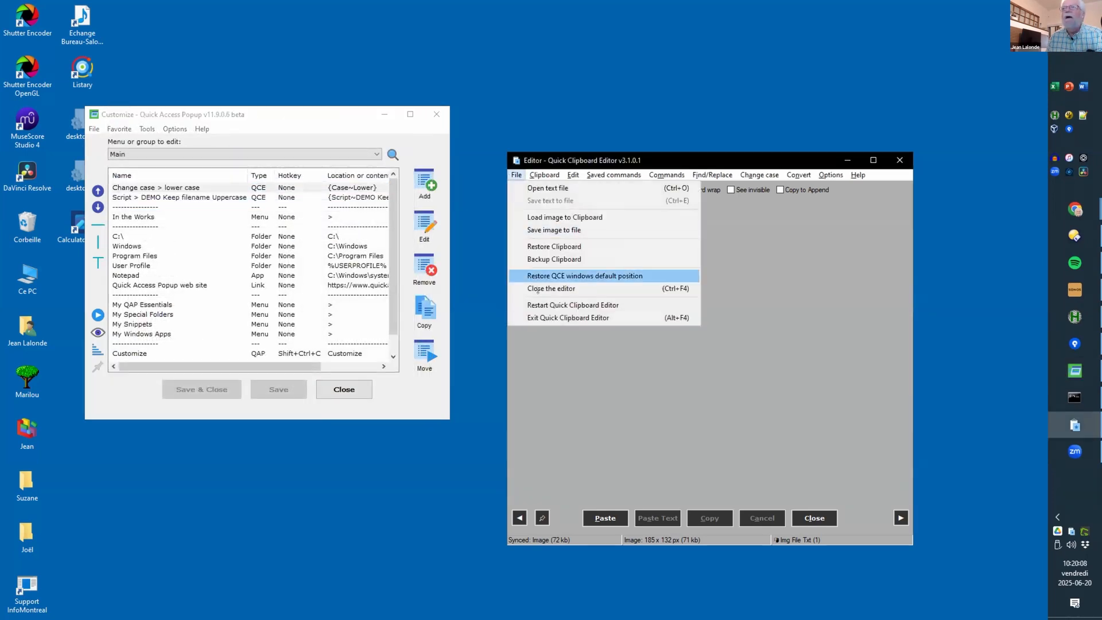
pyautogui.click(553, 304)
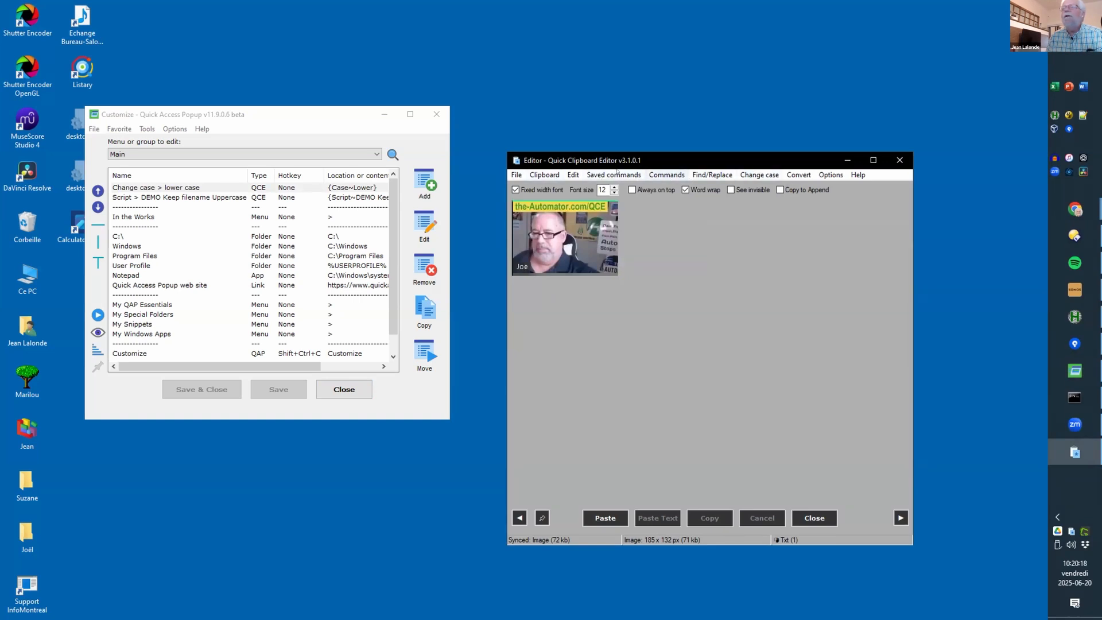
pyautogui.click(617, 172)
pyautogui.click(617, 160)
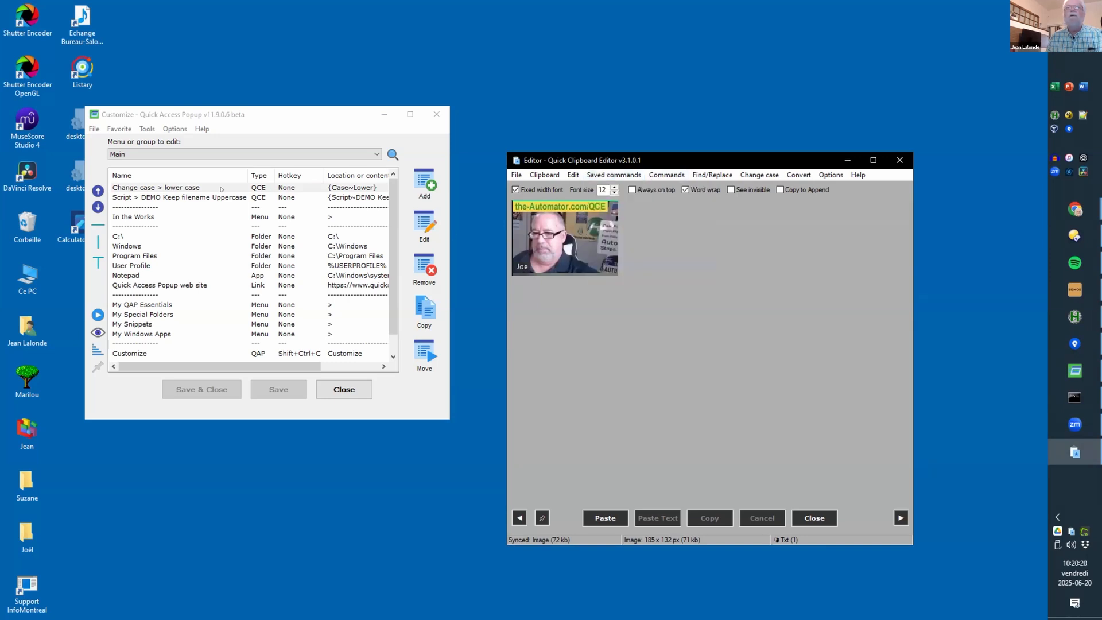
pyautogui.click(151, 188)
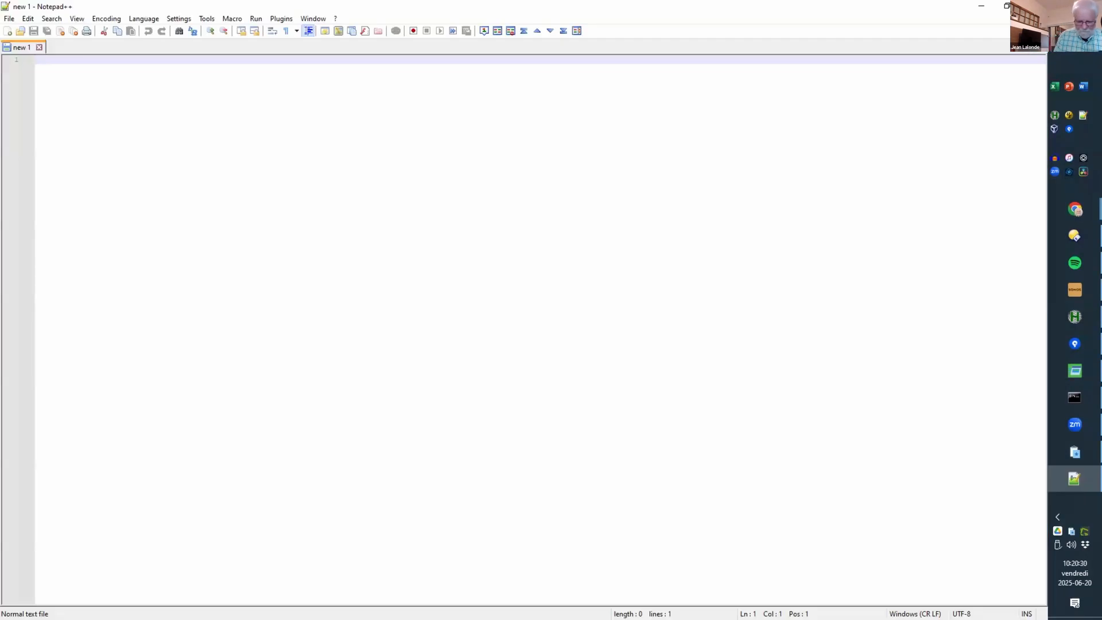
# Step: Type and erase test text in Notepad++, restarting Quick Access Popup along the way
pyautogui.write('lorem#')
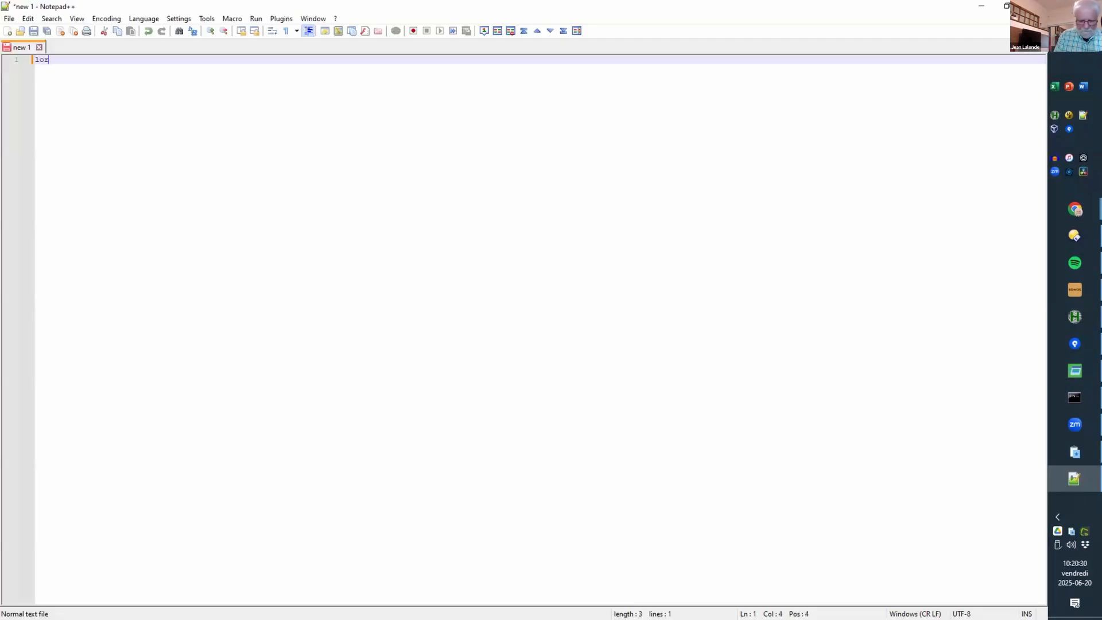
pyautogui.press('Return')
pyautogui.press('BackSpace')
pyautogui.press('BackSpace')
pyautogui.press('BackSpace')
pyautogui.press('BackSpace')
pyautogui.press('BackSpace')
pyautogui.press('BackSpace')
pyautogui.press('BackSpace')
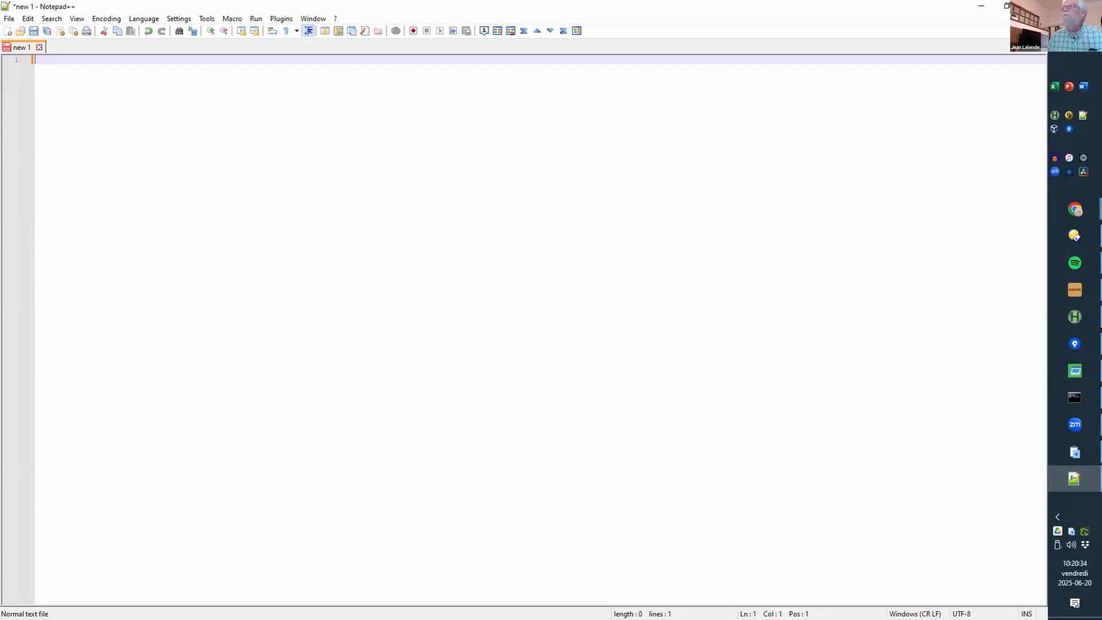
pyautogui.click(912, 68)
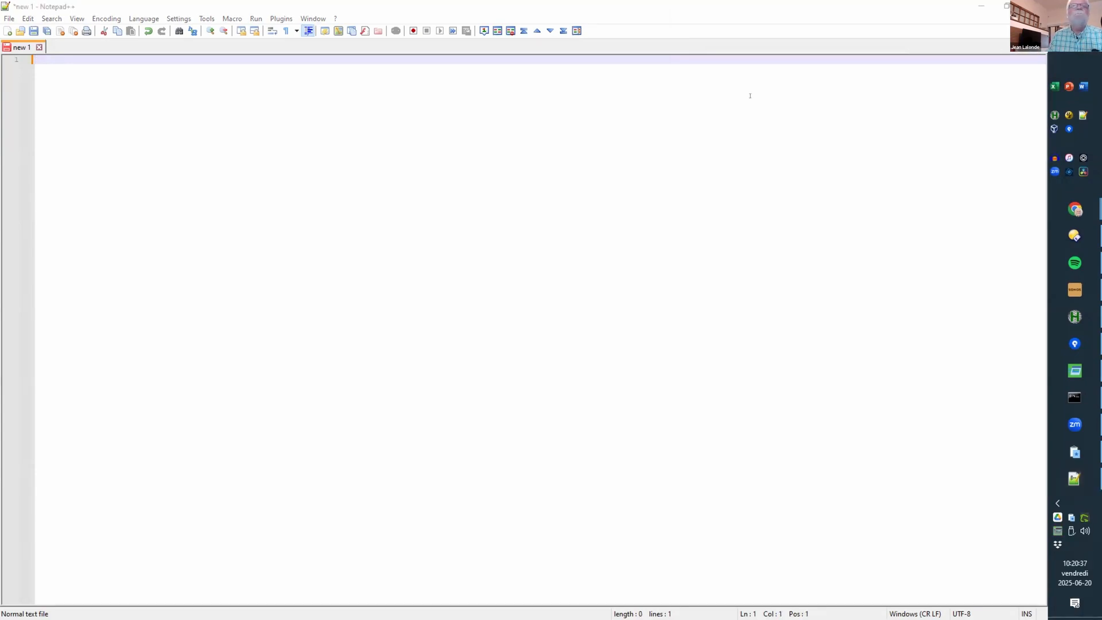
pyautogui.click(88, 76)
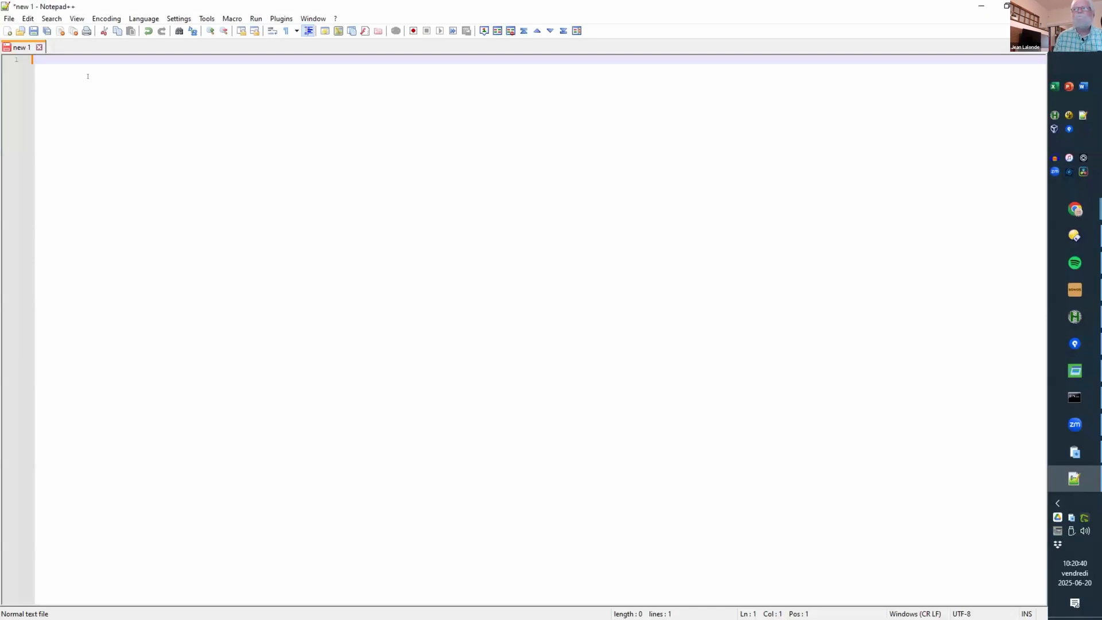
# Step: Add two blank lines and type 'Helolo Heros How are you?<' on line 3
pyautogui.write('lorem')
pyautogui.press('Return')
pyautogui.press('Return')
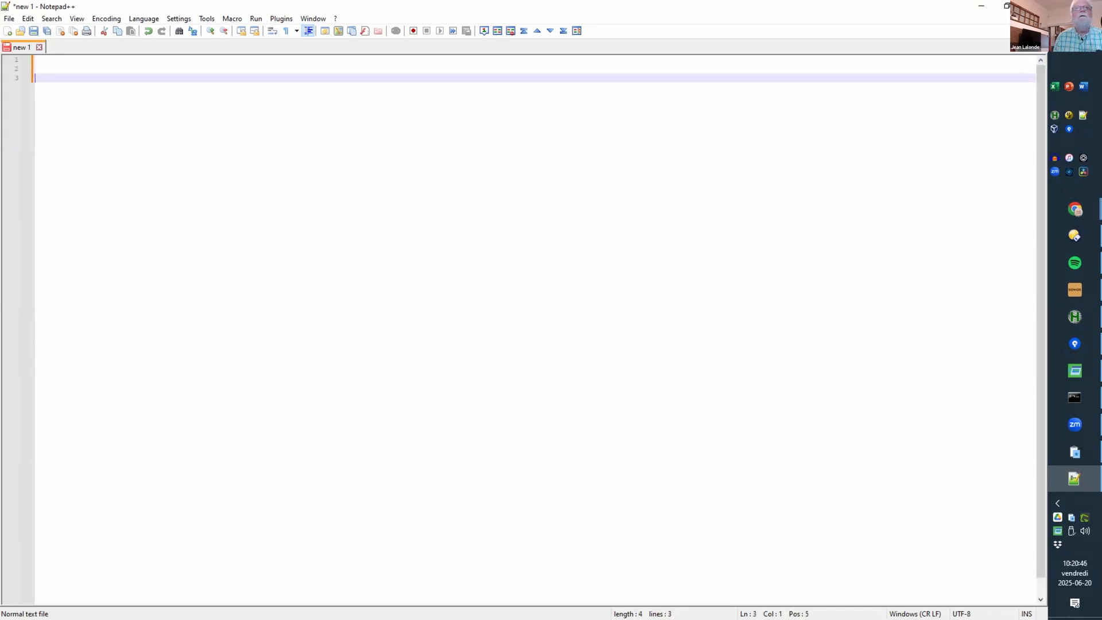
pyautogui.press('Up')
pyautogui.press('Up')
pyautogui.hotkey('ctrl', 'a')
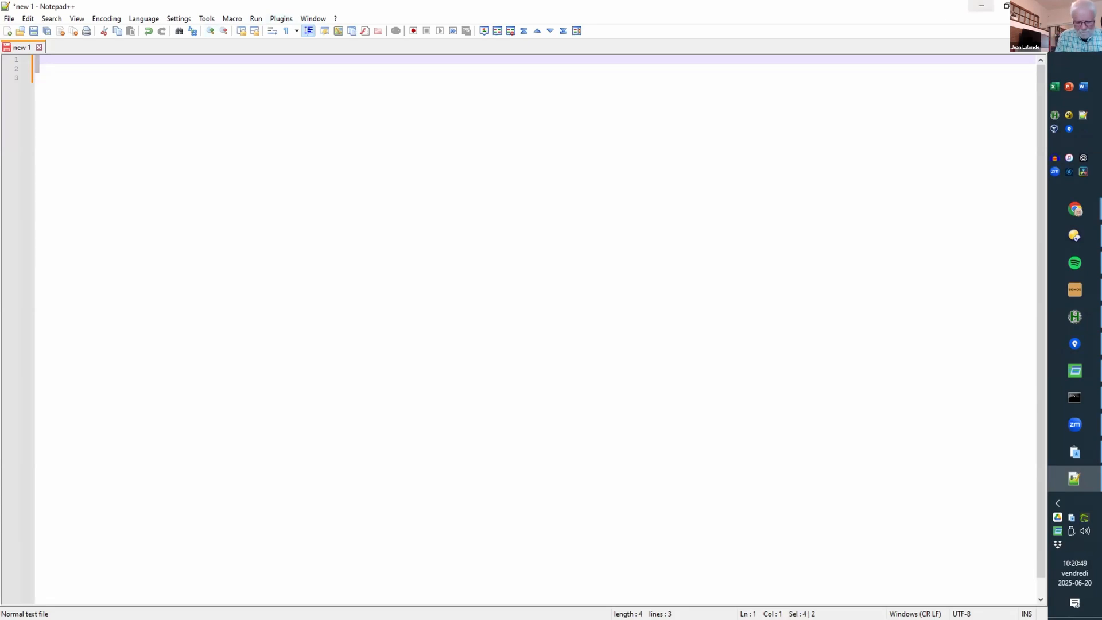
pyautogui.press('Right')
pyautogui.write('Helolo ')
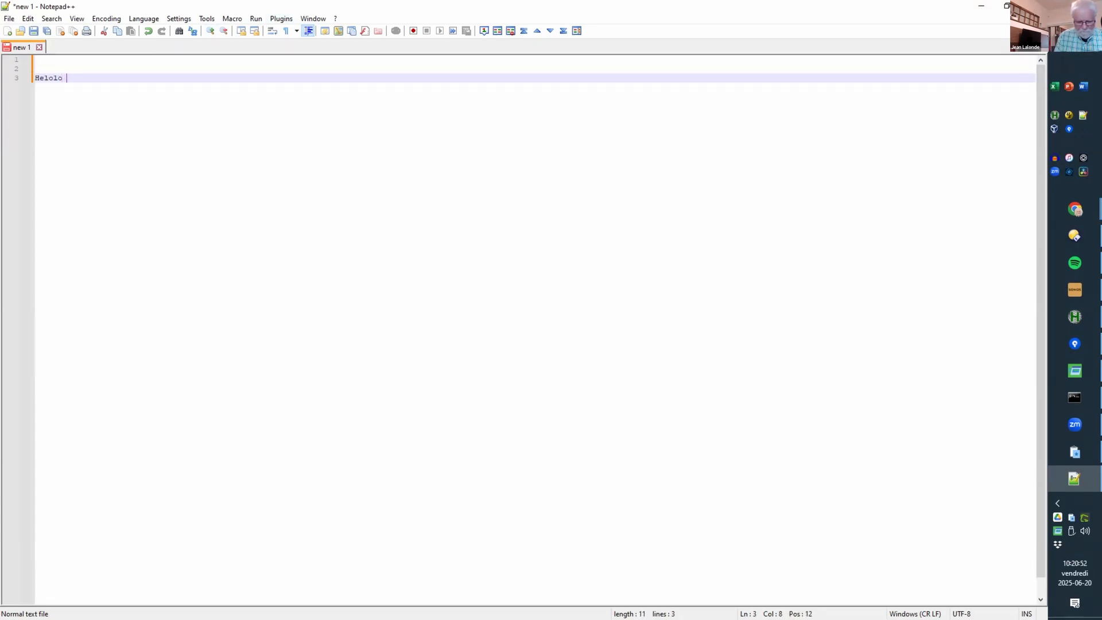
pyautogui.write('Heros How are y')
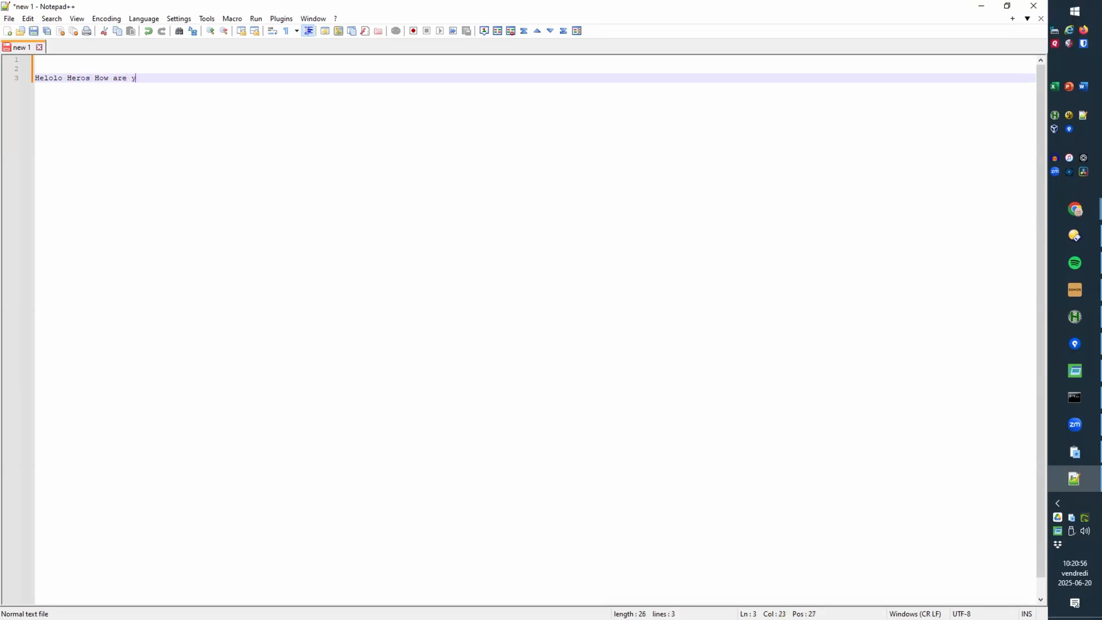
pyautogui.write('ou?<')
pyautogui.press('Return')
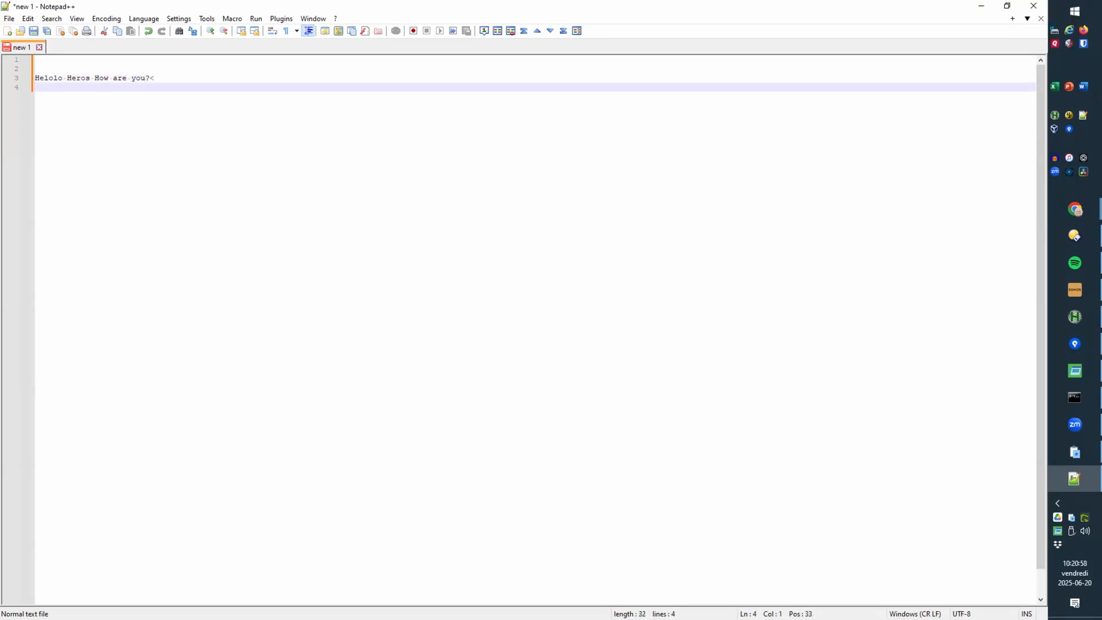
# Step: Correct line 3 to 'Hello Heros! How are you?' and select it
pyautogui.click(94, 78)
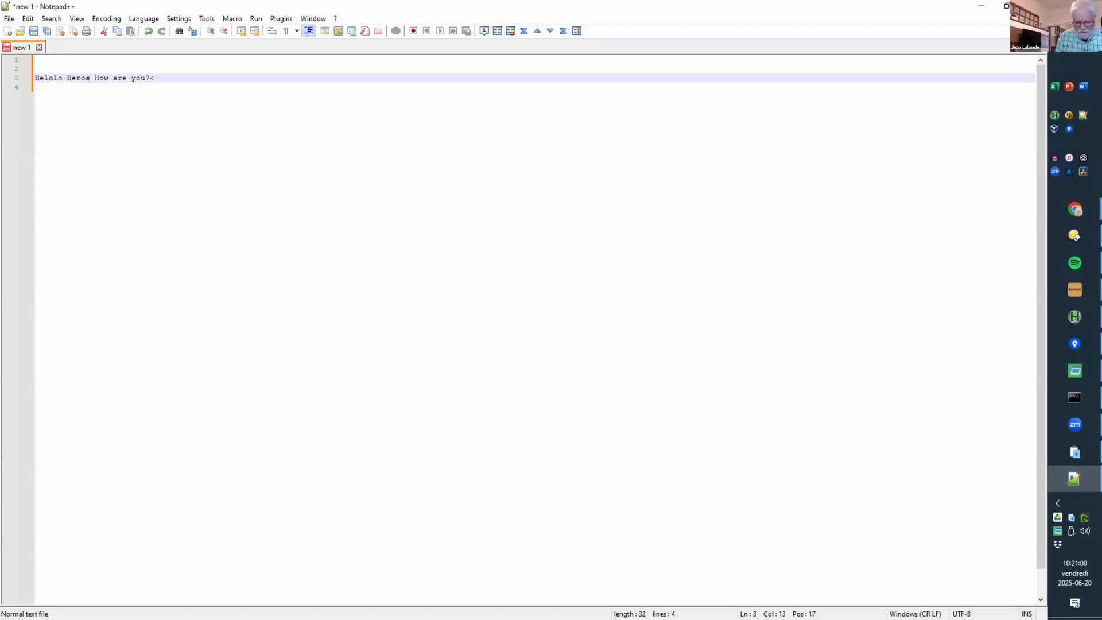
pyautogui.write('!')
pyautogui.press('End')
pyautogui.press('BackSpace')
pyautogui.scroll(9, 208, 197)
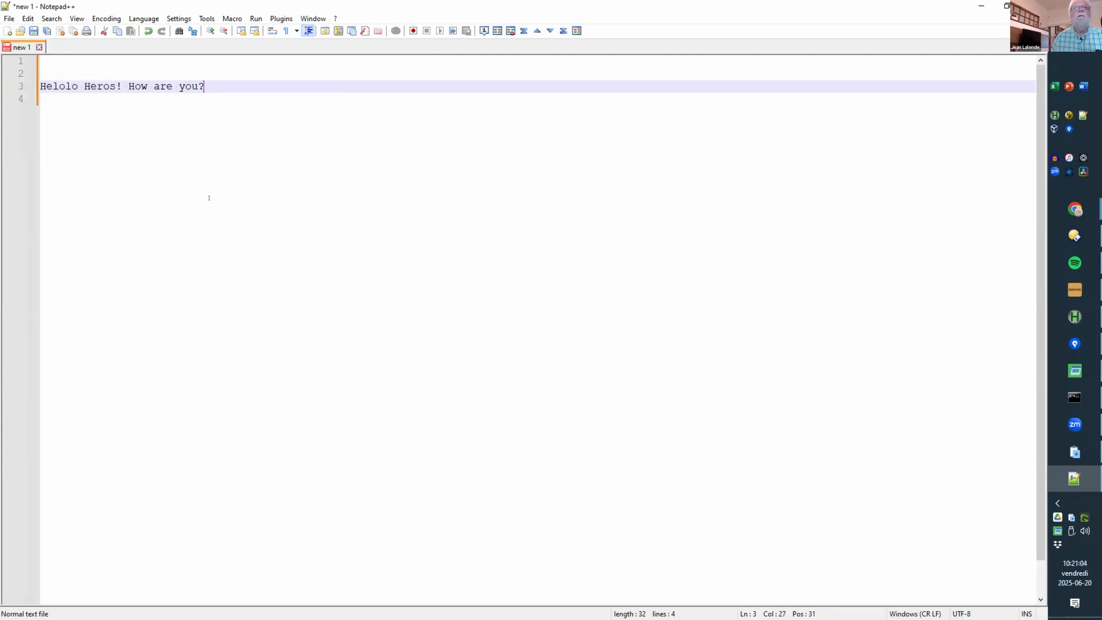
pyautogui.click(81, 98)
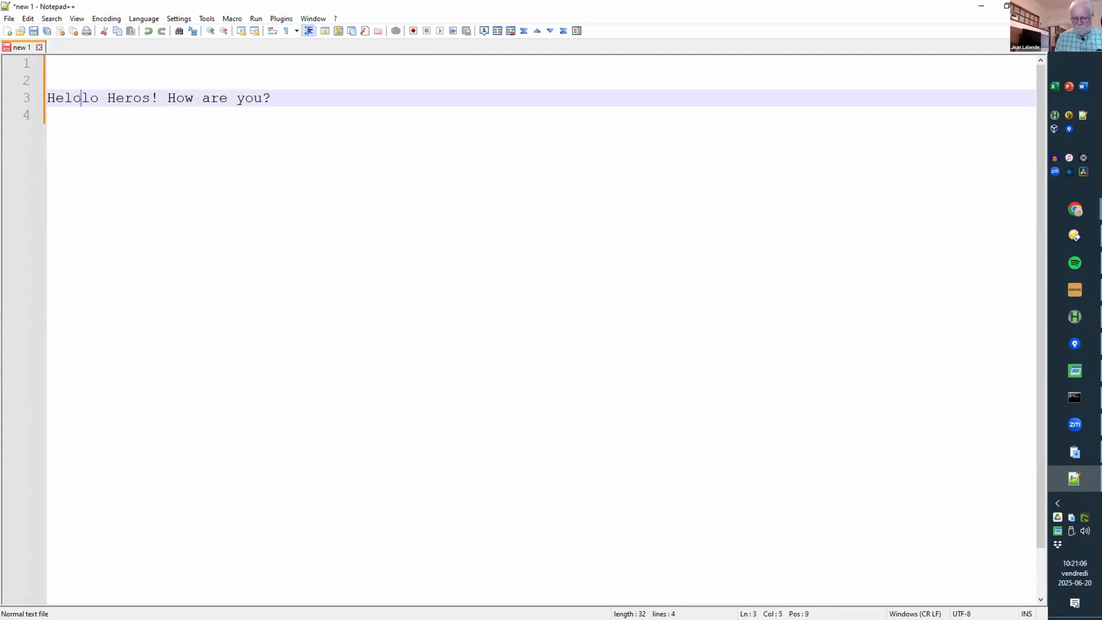
pyautogui.press('BackSpace')
pyautogui.press('Home')
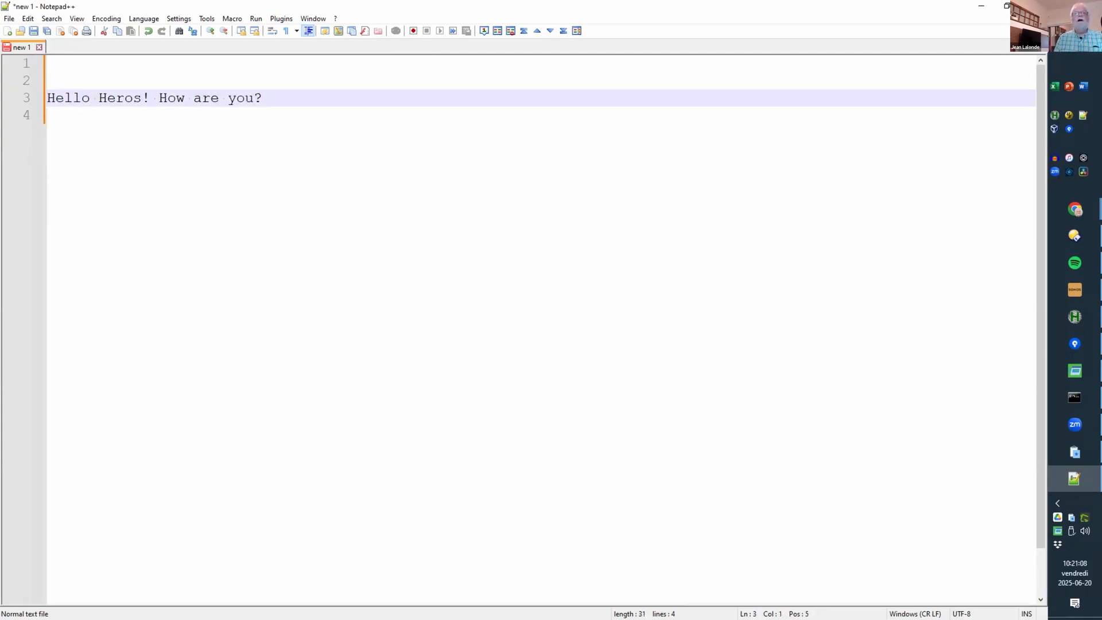
pyautogui.hotkey('shift', 'End')
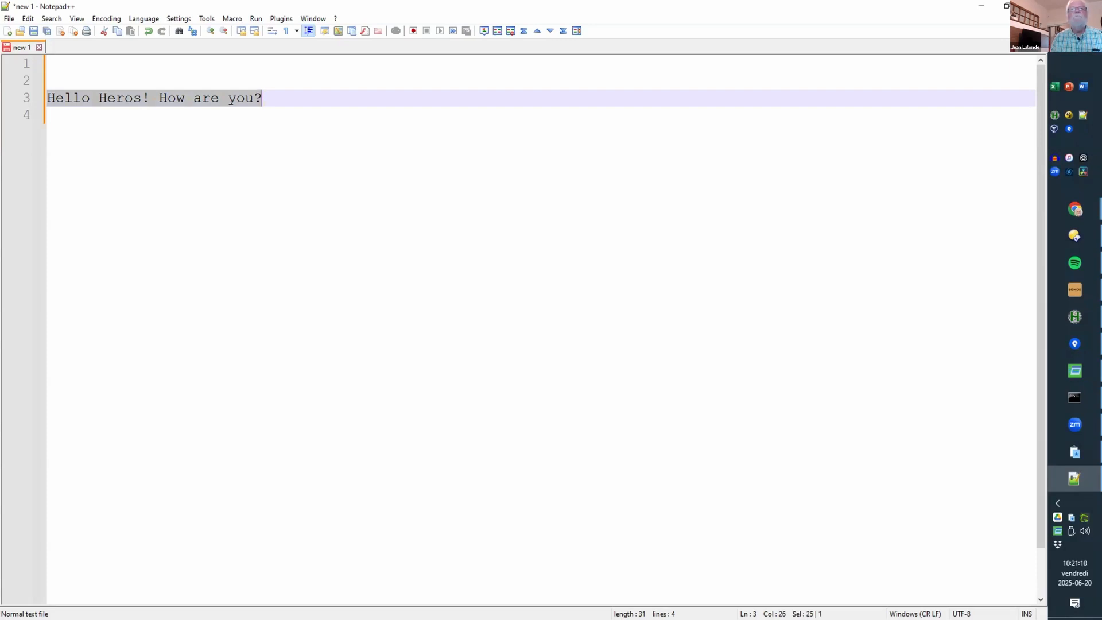
pyautogui.click(218, 144)
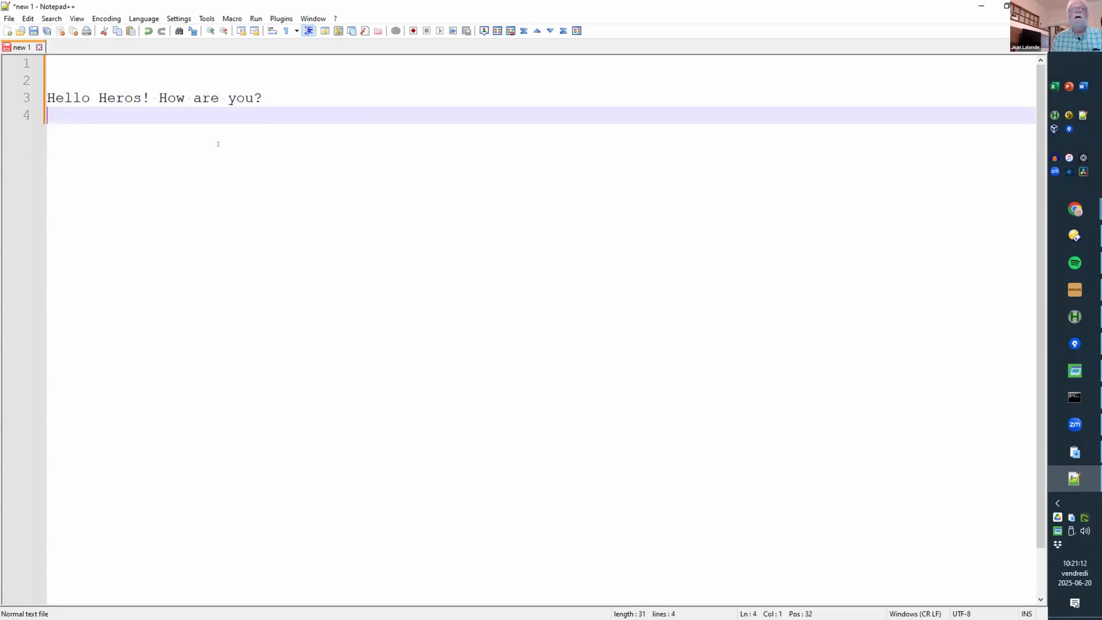
# Step: Apply Quick Access Popup's Change case > lower case command to the copied sentence
pyautogui.middleClick(244, 152)
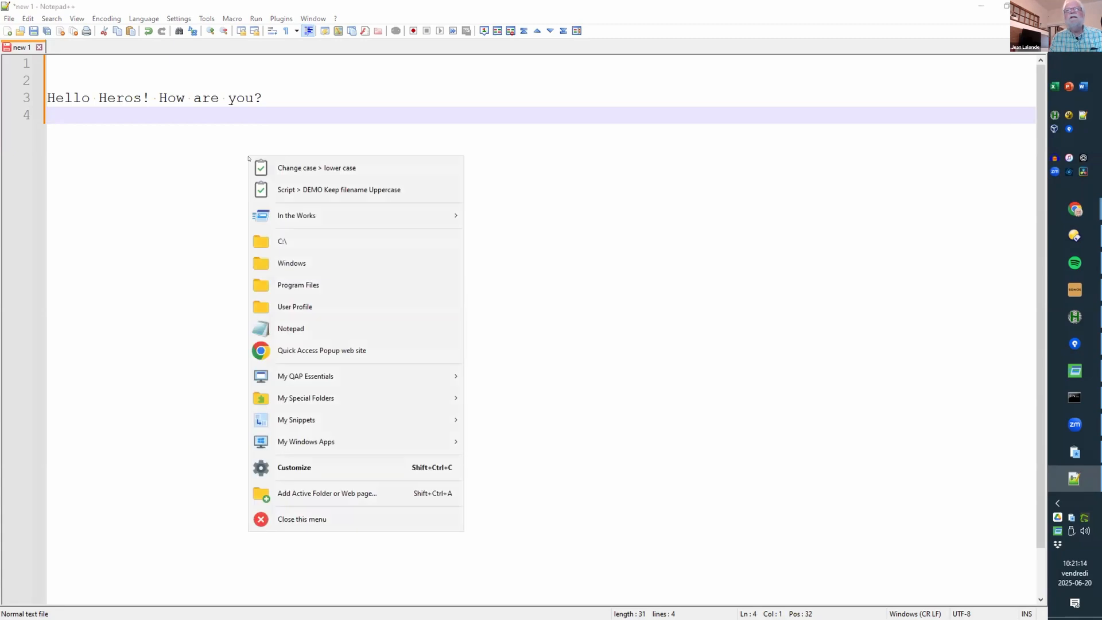
pyautogui.click(336, 168)
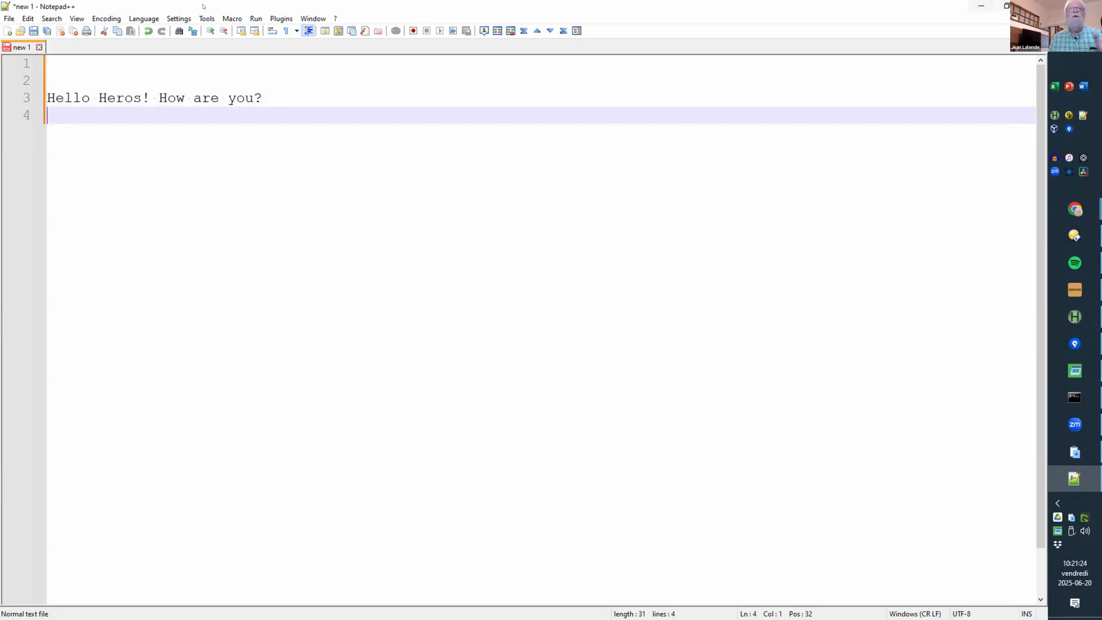
# Step: Close Notepad++ unsaved and paste 'hello heros! how are you?' into a new Notepad document
pyautogui.click(1033, 6)
pyautogui.click(532, 357)
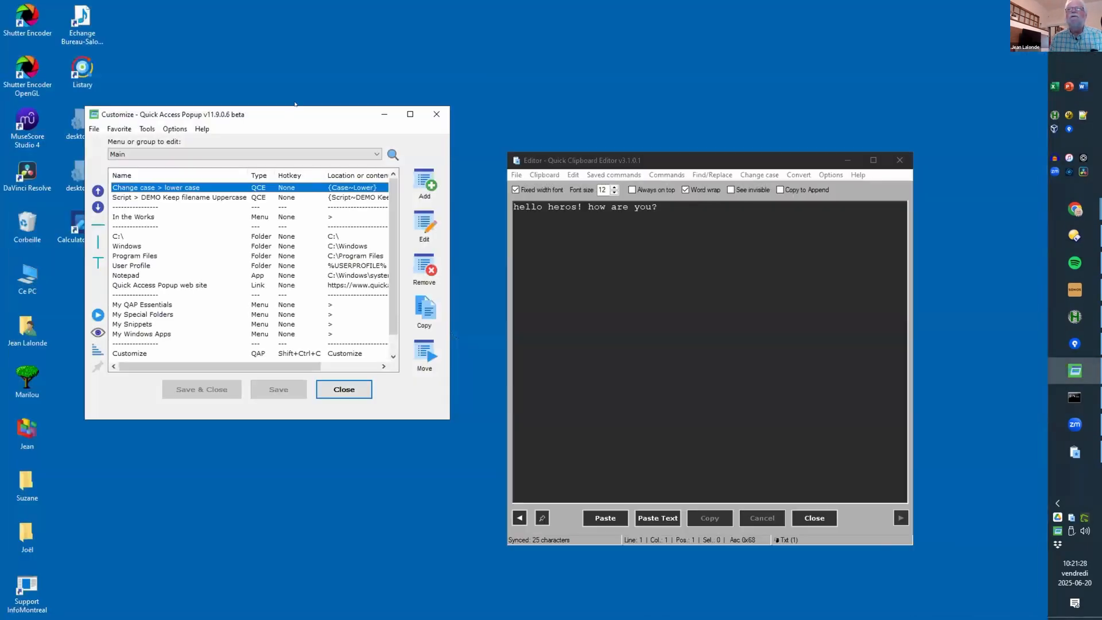
pyautogui.press('super')
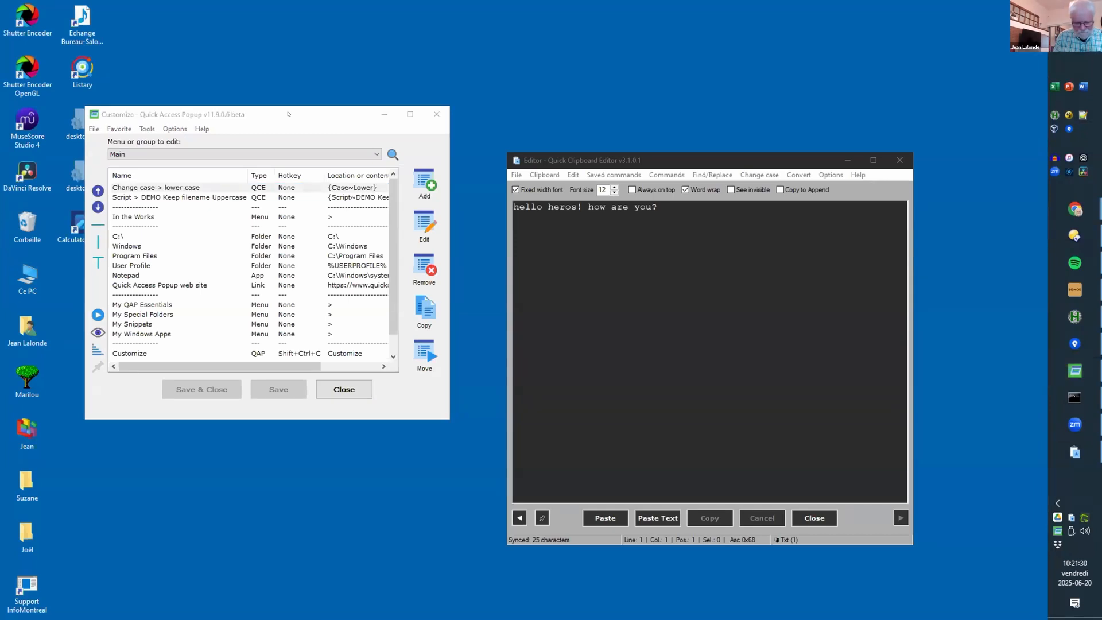
pyautogui.write('notepad')
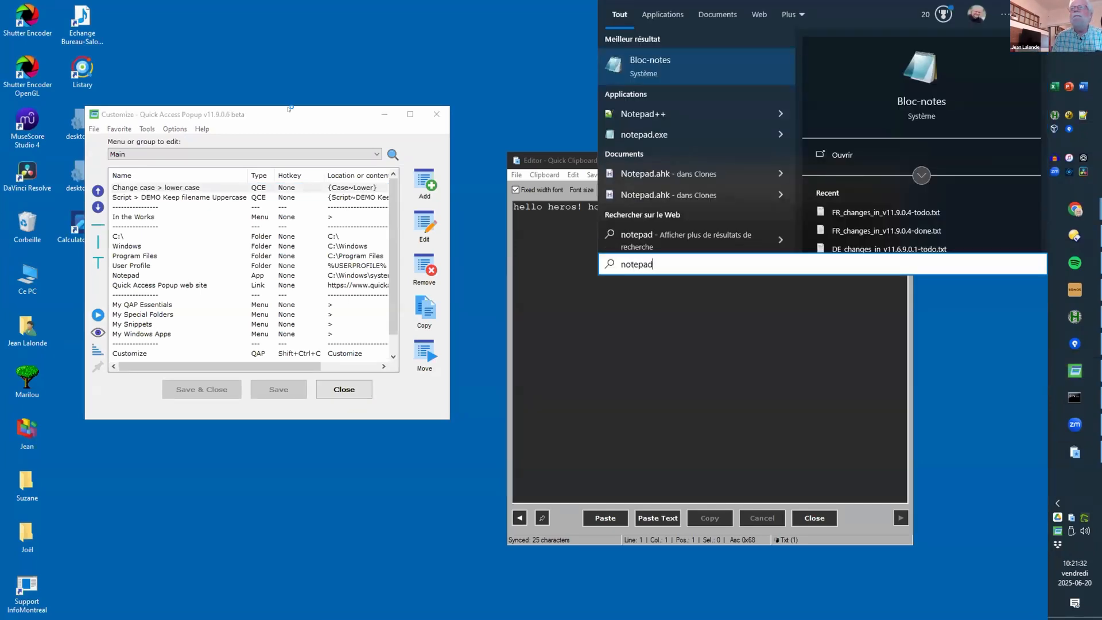
pyautogui.press('Return')
pyautogui.write('hello heros! how are you?')
pyautogui.press('Return')
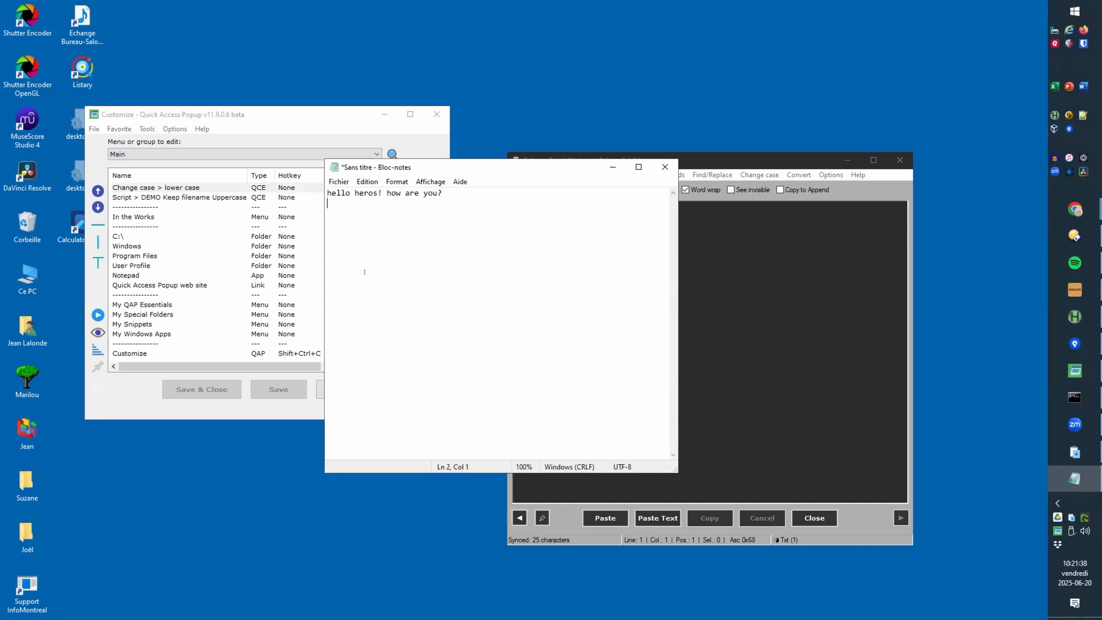
pyautogui.hotkey('ctrl', 'a')
# Step: Copy the Notepad text and open Quick Access Popup's Customize window from its menu
pyautogui.hotkey('ctrl', 'c')
pyautogui.click(365, 271)
pyautogui.middleClick(364, 225)
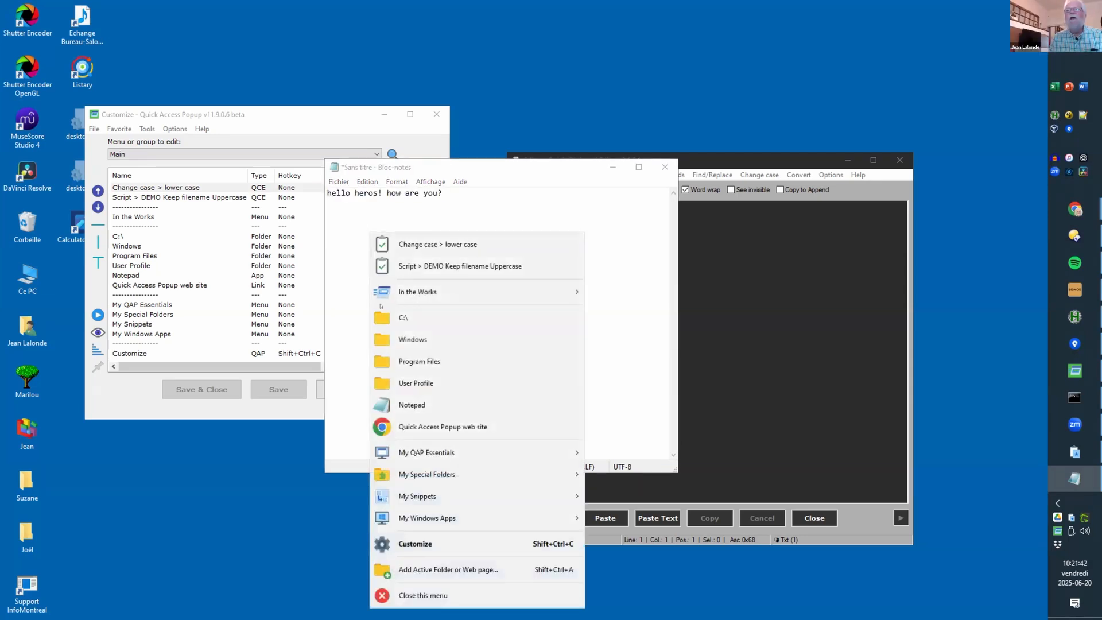
pyautogui.click(415, 544)
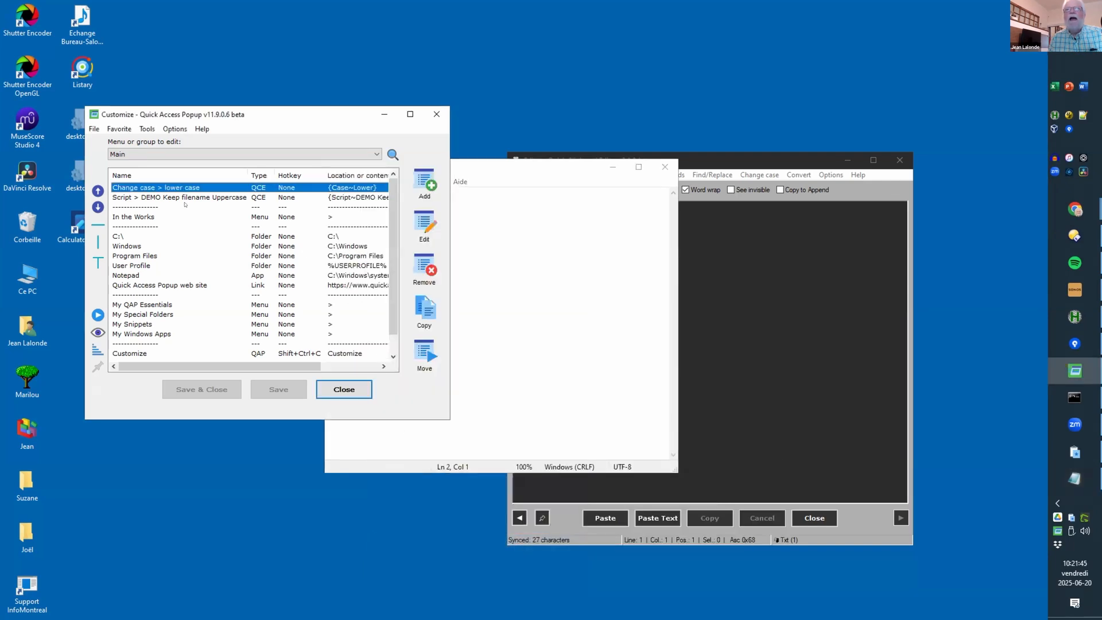
# Step: Add a Change case > UPPER CASE clipboard command favorite and save the menu
pyautogui.click(422, 181)
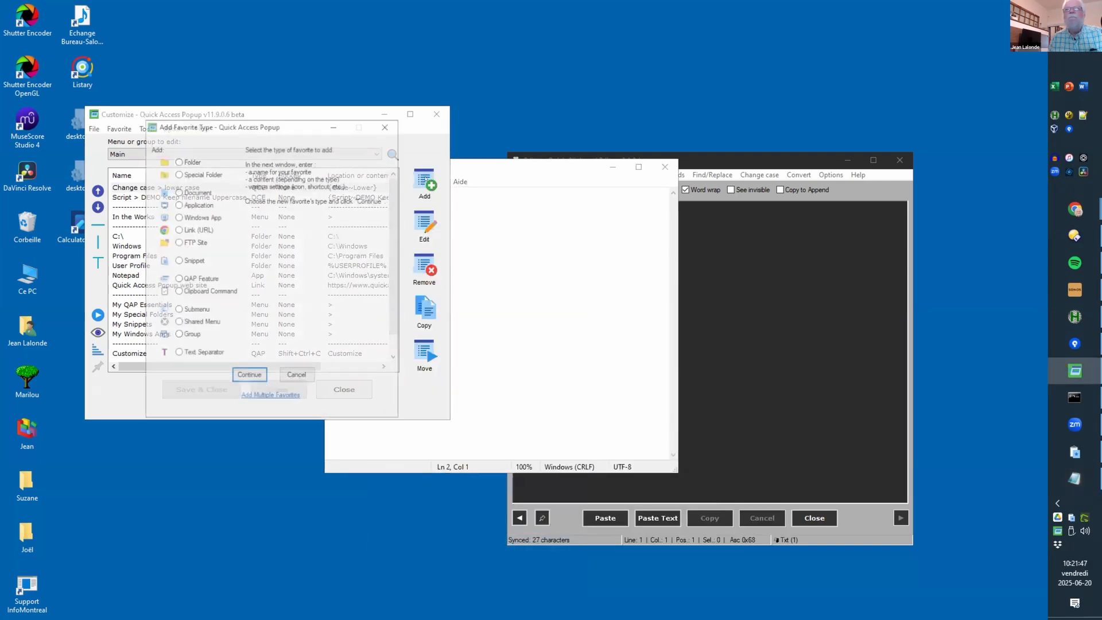
pyautogui.doubleClick(193, 290)
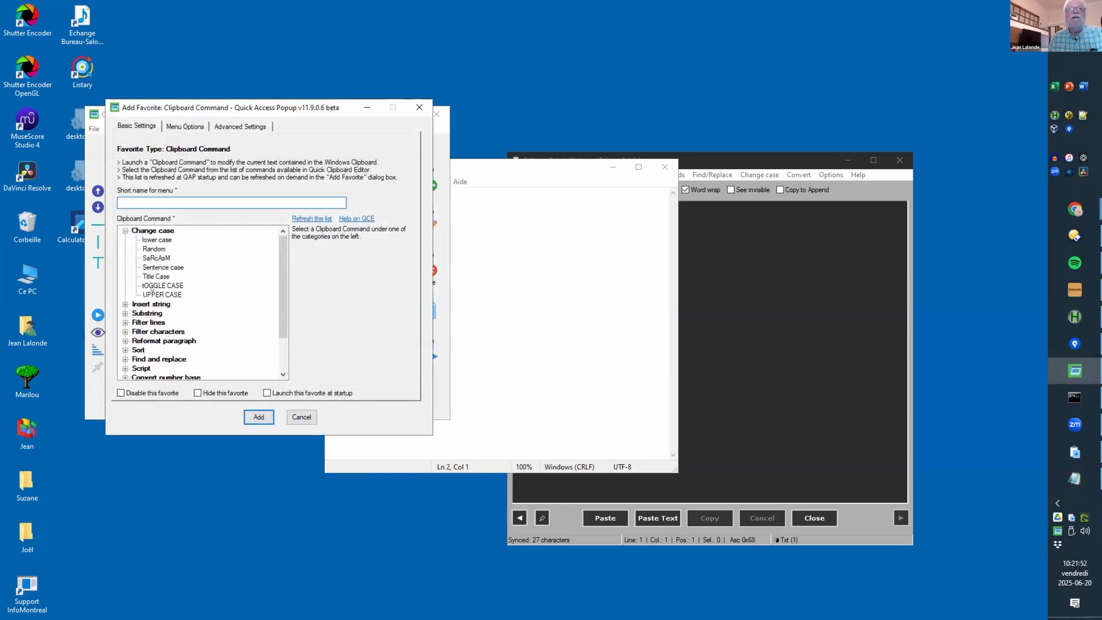
pyautogui.click(156, 294)
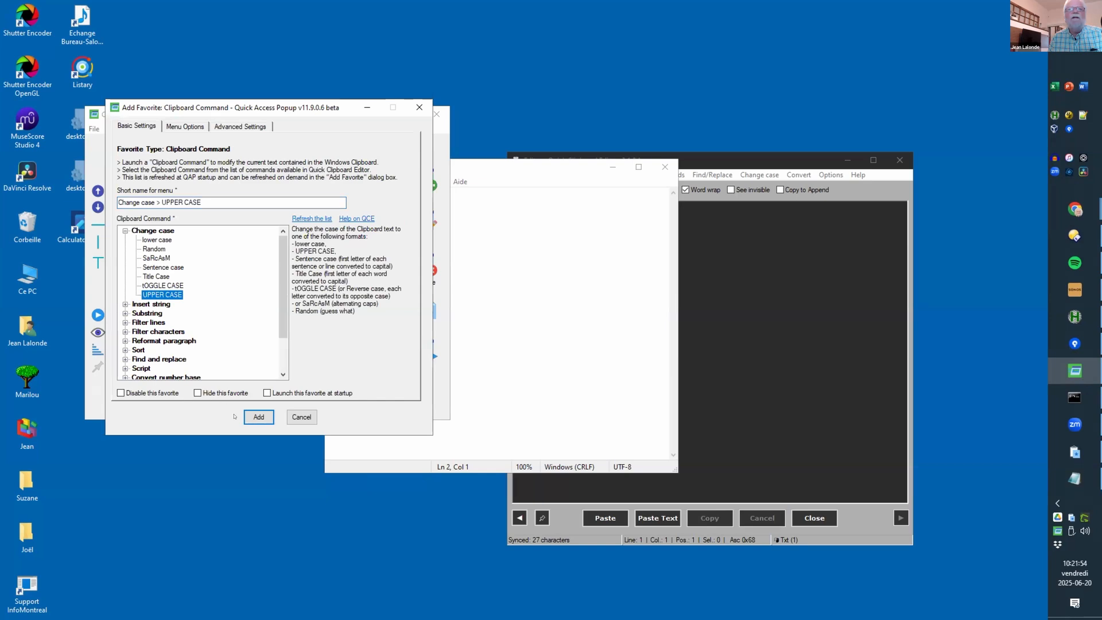
pyautogui.click(251, 416)
pyautogui.click(274, 385)
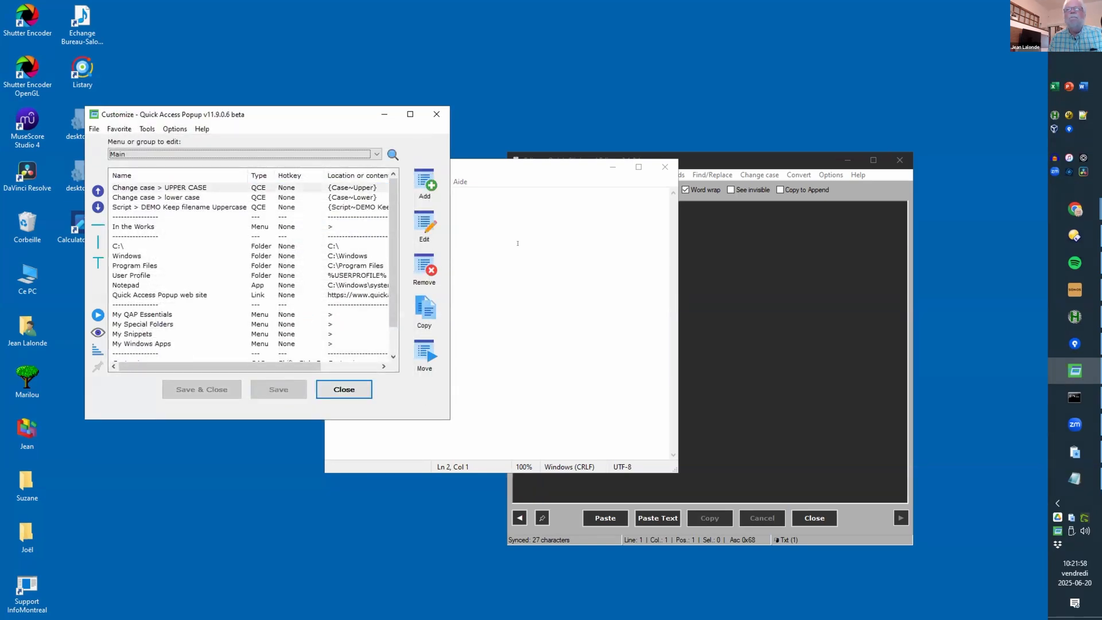
pyautogui.click(500, 244)
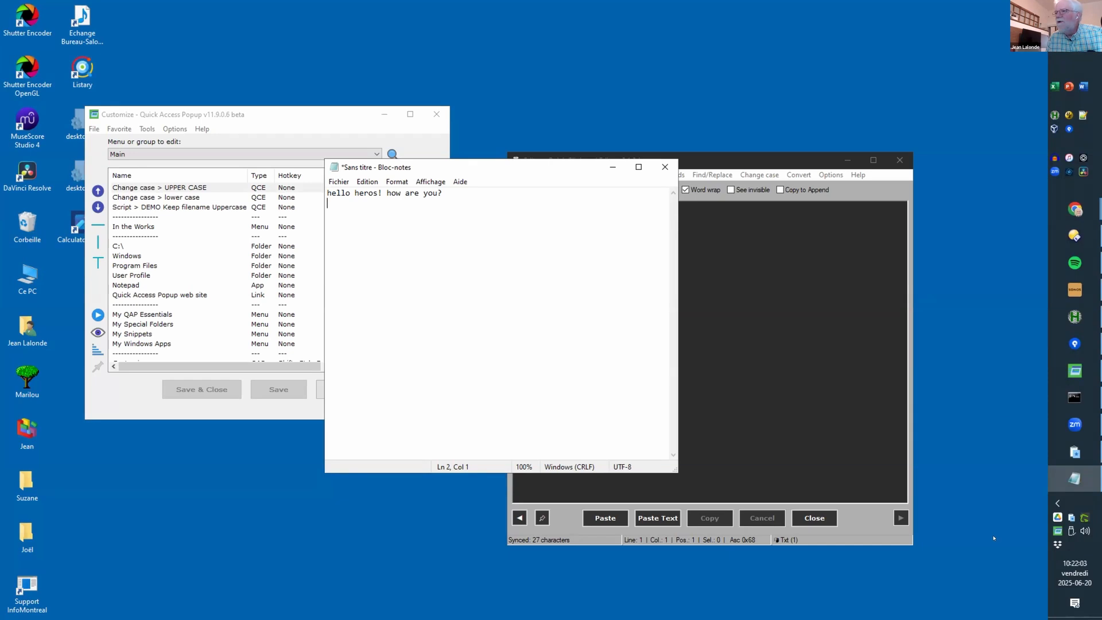
# Step: Uppercase the clipboard with QAP's Change case > UPPER CASE and paste 'HELLO HEROS! HOW ARE YOU?' into Notepad
pyautogui.click(738, 483)
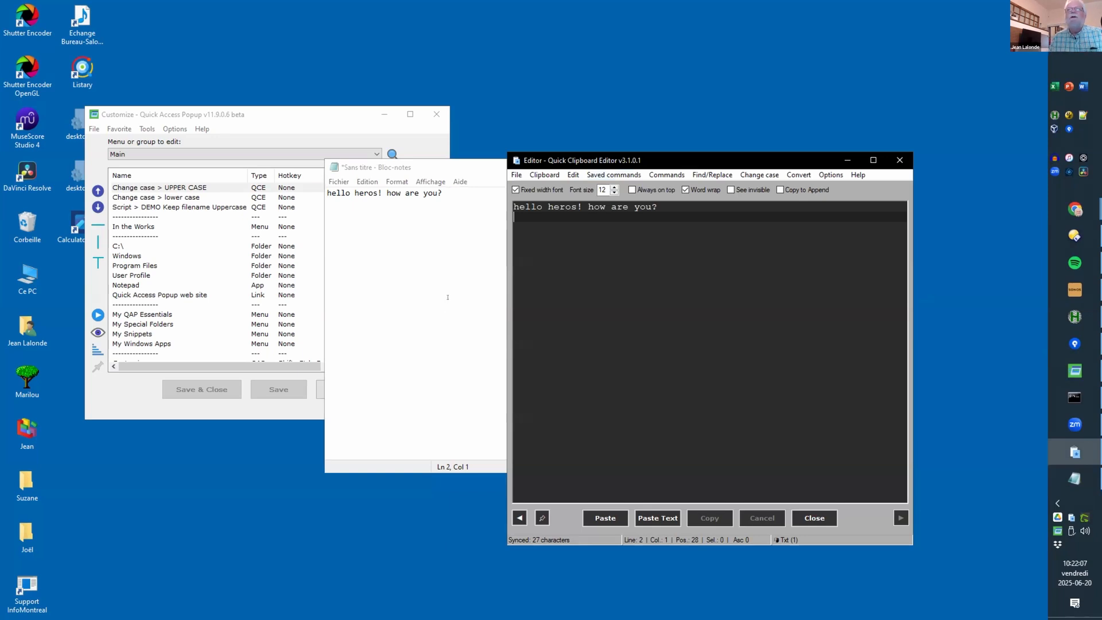
pyautogui.moveTo(614, 160); pyautogui.dragTo(797, 220)
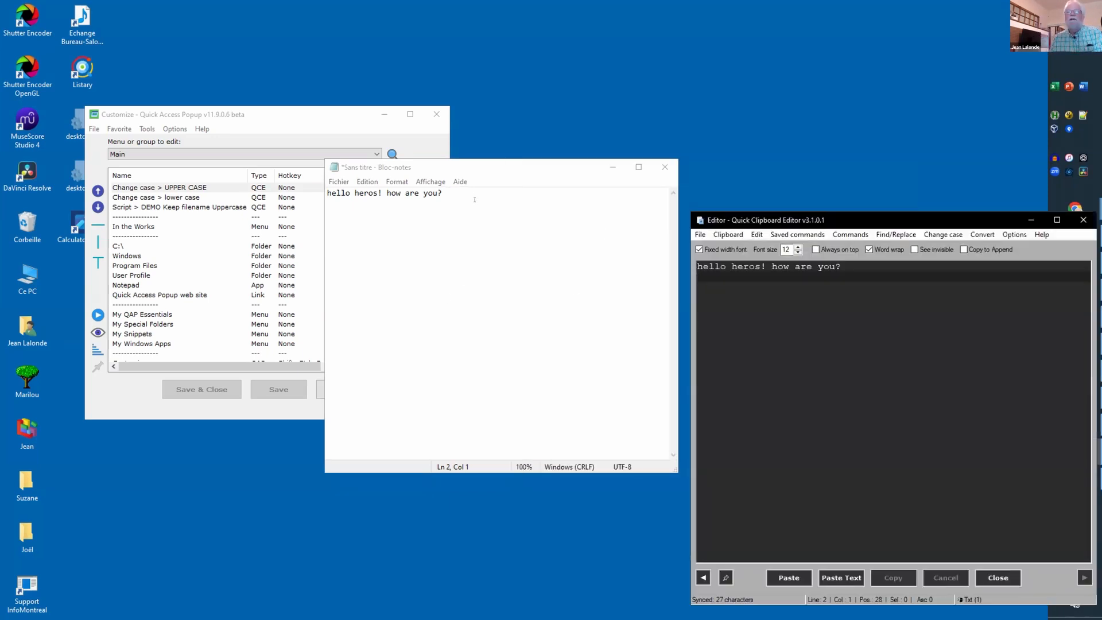
pyautogui.click(392, 217)
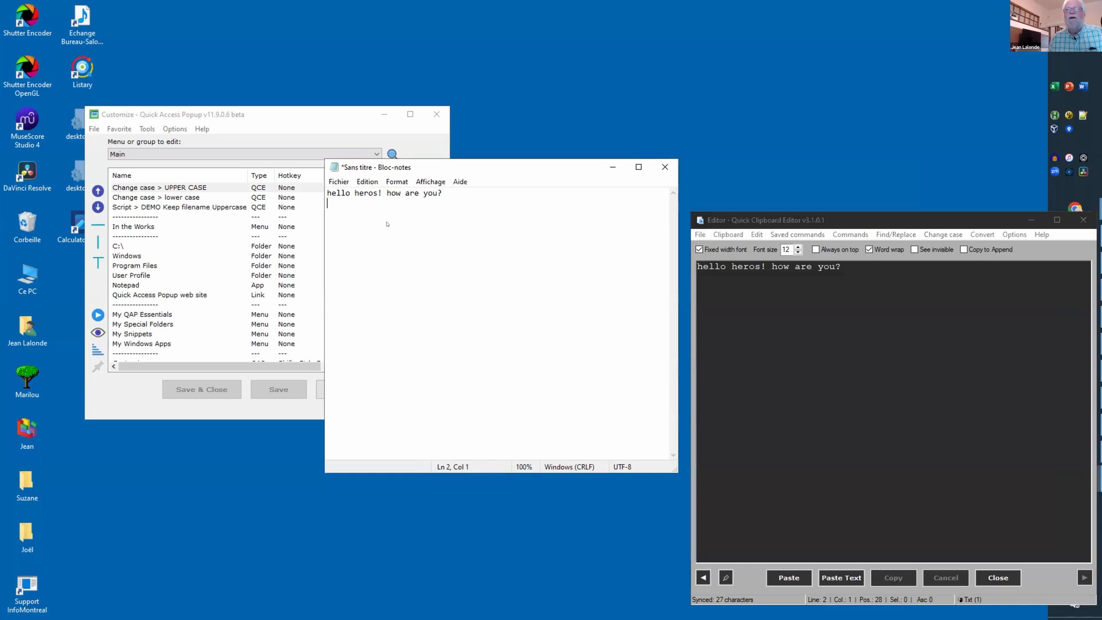
pyautogui.middleClick(388, 224)
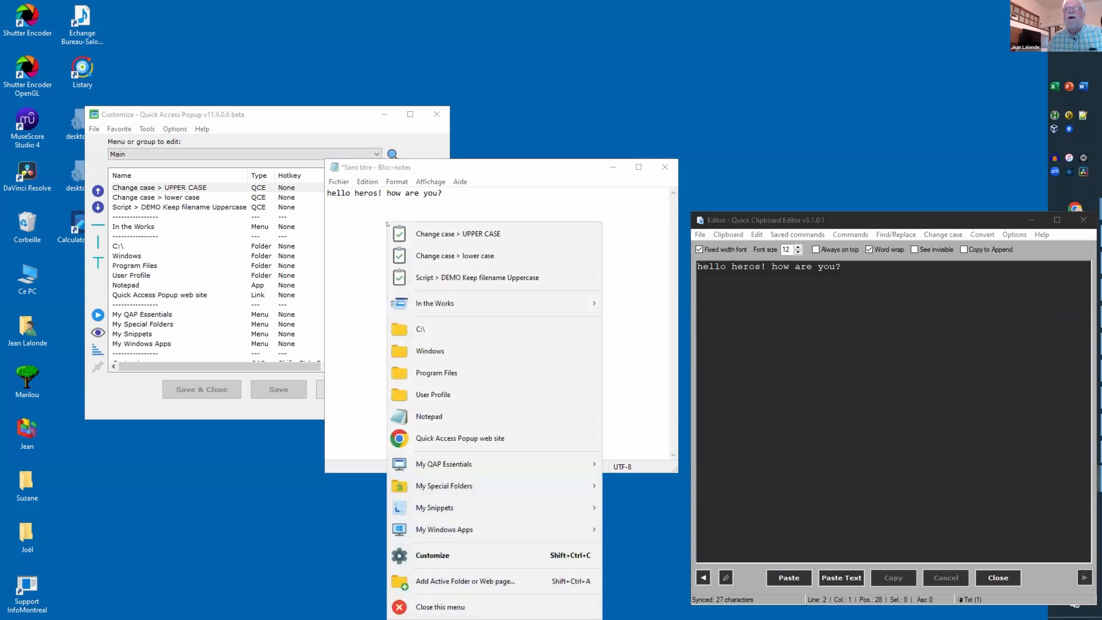
pyautogui.click(418, 233)
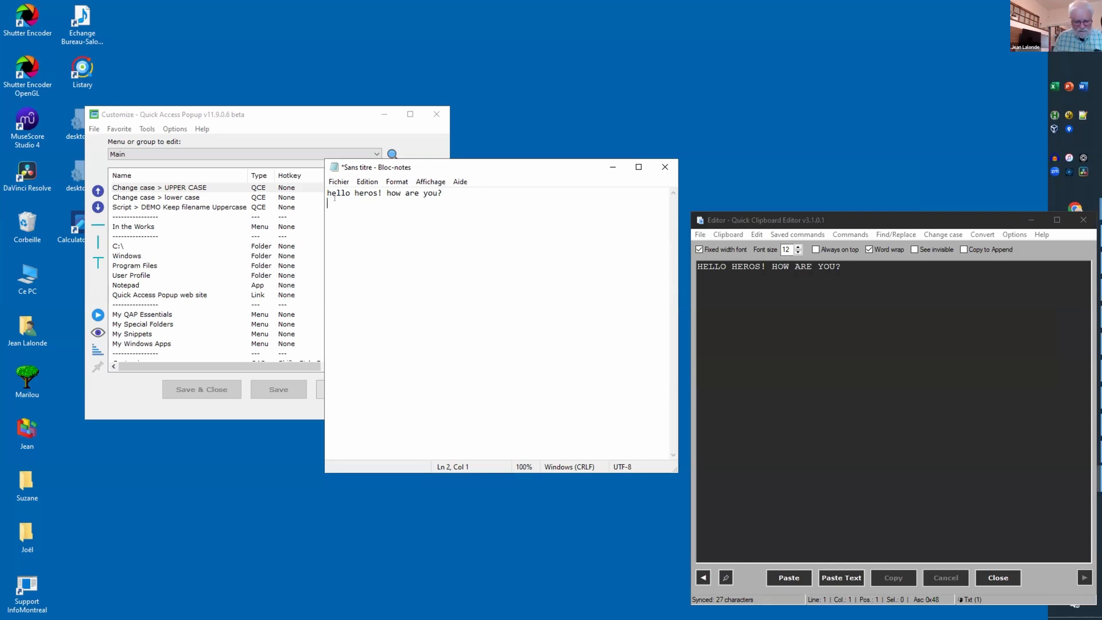
pyautogui.hotkey('ctrl', 'v')
pyautogui.press('Return')
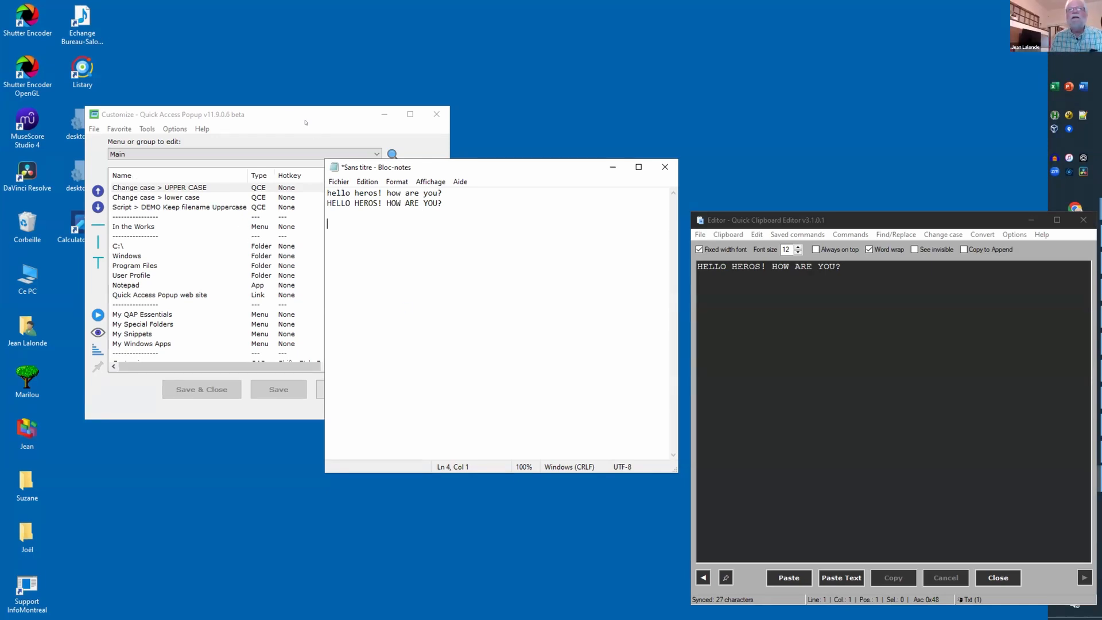
pyautogui.moveTo(280, 113); pyautogui.dragTo(251, 40)
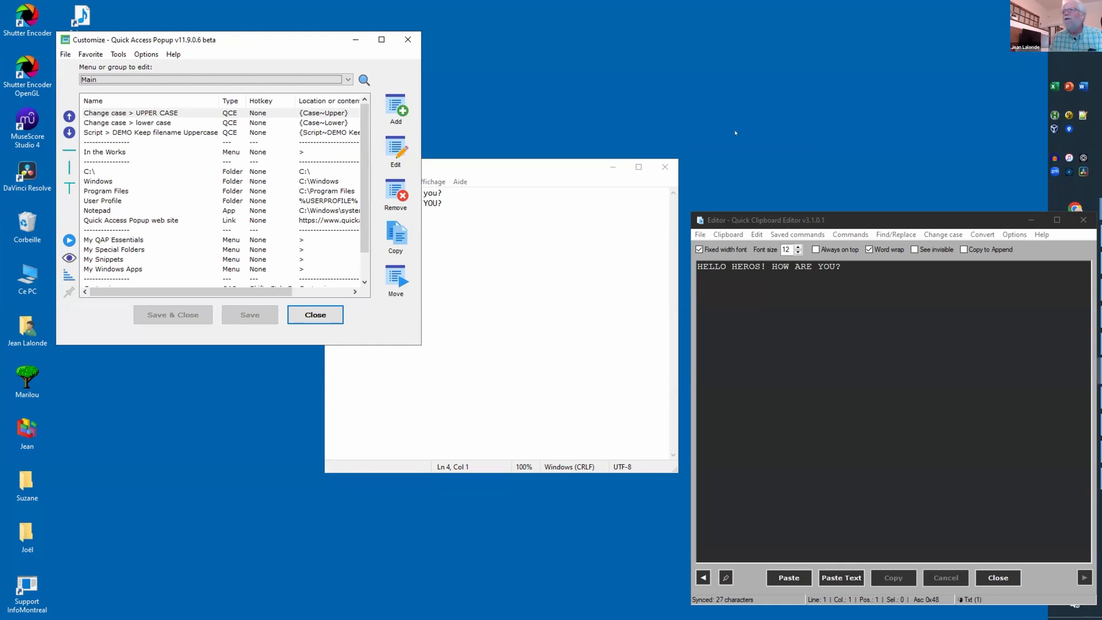
# Step: Exit Quick Clipboard Editor and start adding a Clipboard Command favorite in Quick Access Popup
pyautogui.click(700, 235)
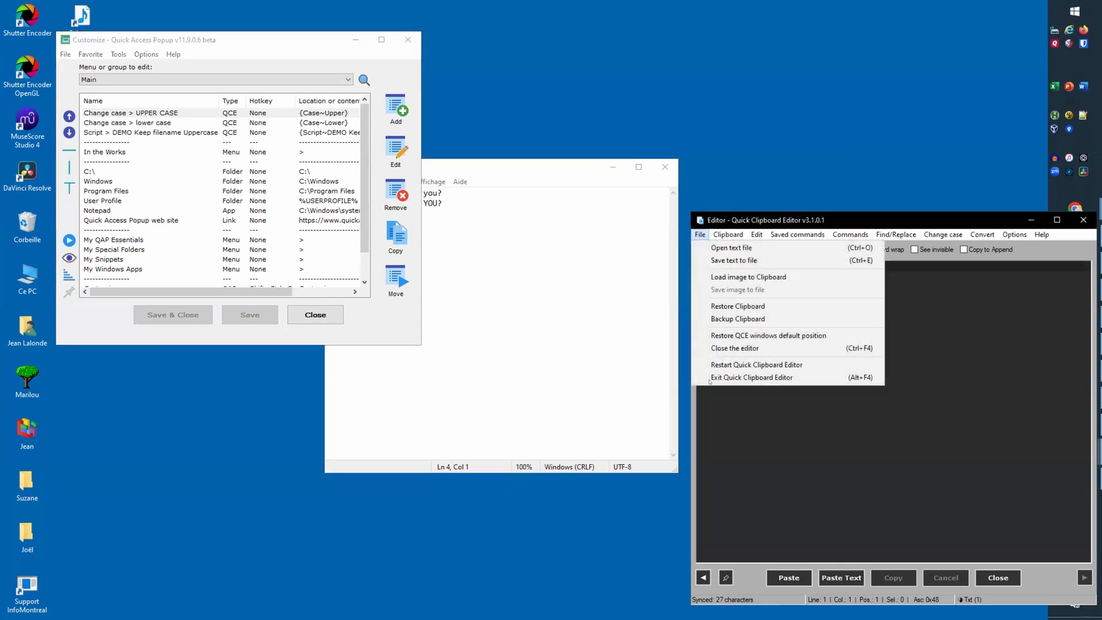
pyautogui.click(718, 379)
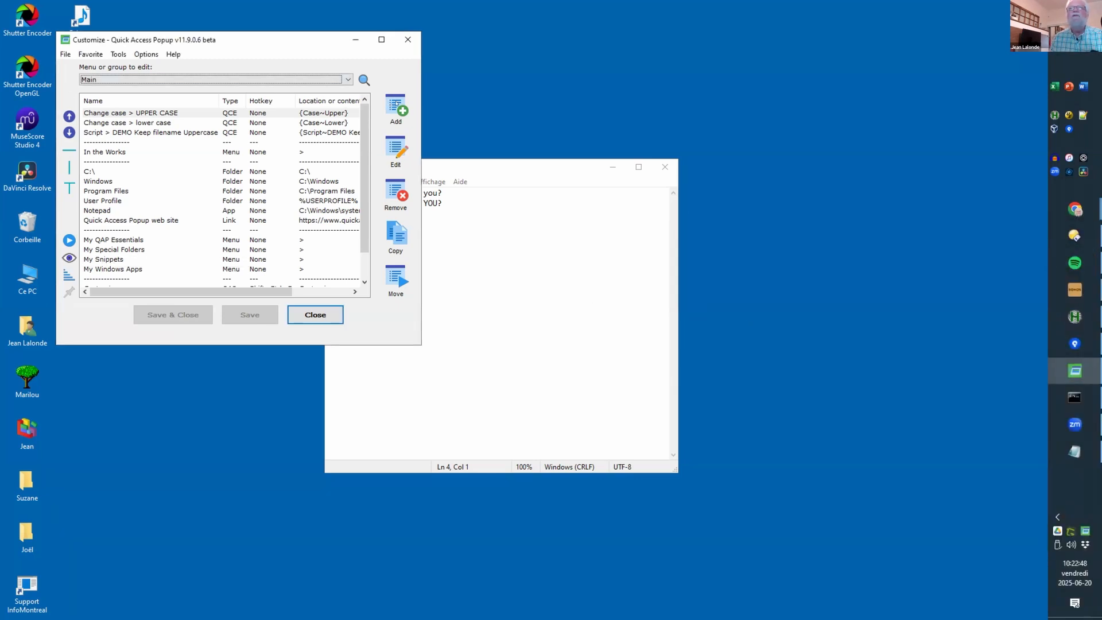
pyautogui.click(392, 104)
pyautogui.doubleClick(181, 217)
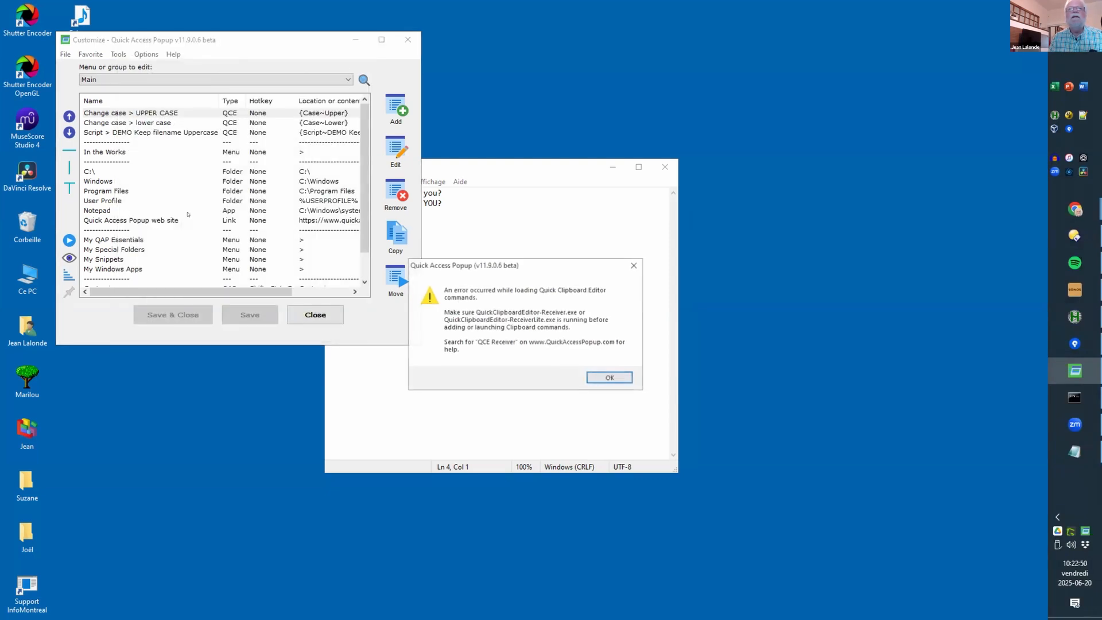
# Step: Dismiss the clipboard-command loading error, cancel the favorite, and restart Quick Access Popup
pyautogui.click(609, 378)
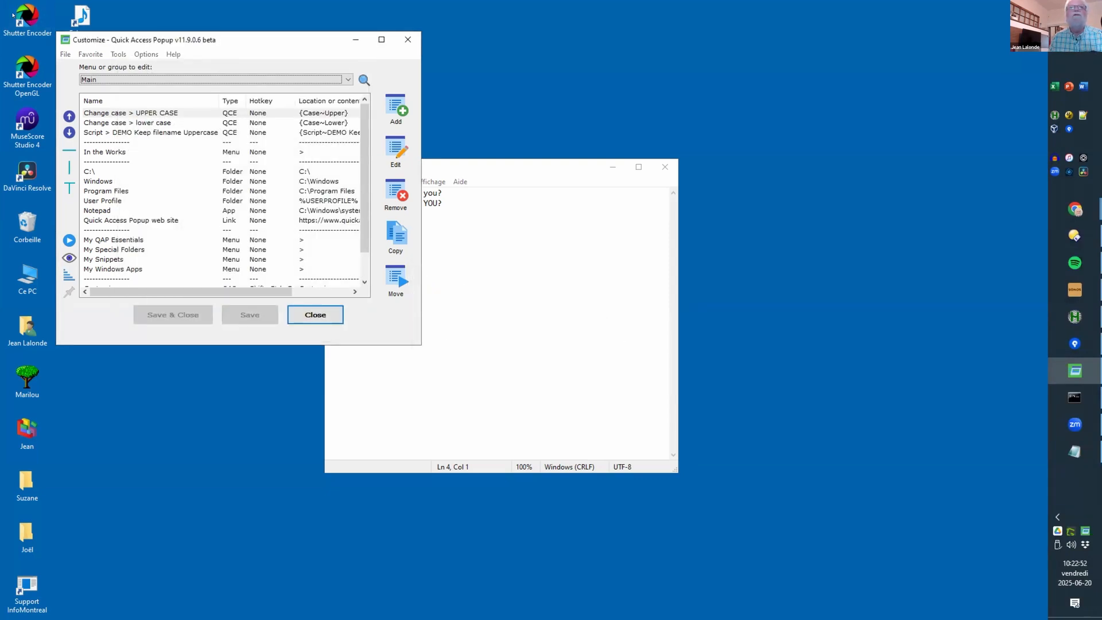
pyautogui.click(265, 341)
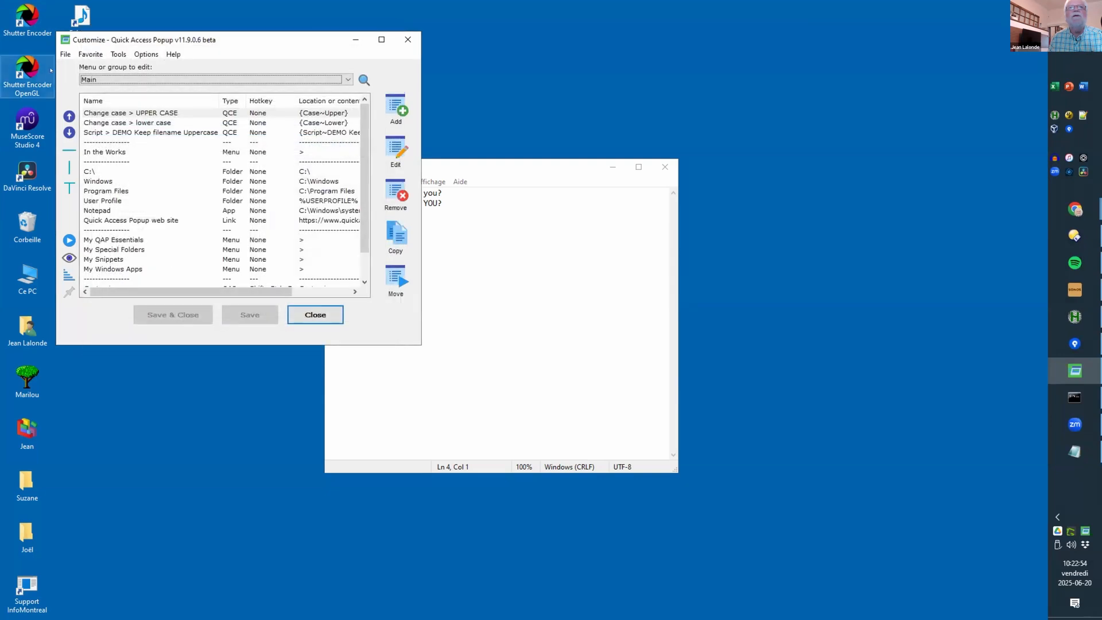
pyautogui.click(66, 54)
pyautogui.click(85, 197)
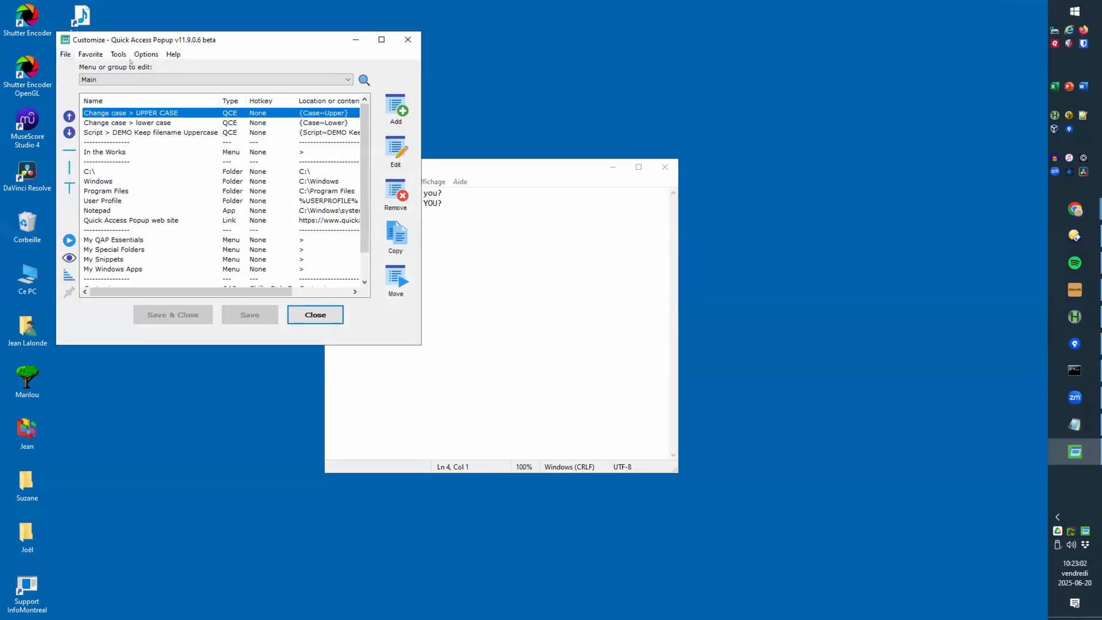
# Step: Try a Clipboard Command favorite, browsing Encode and Substring, closing the QCE install prompt, then cancel
pyautogui.click(394, 106)
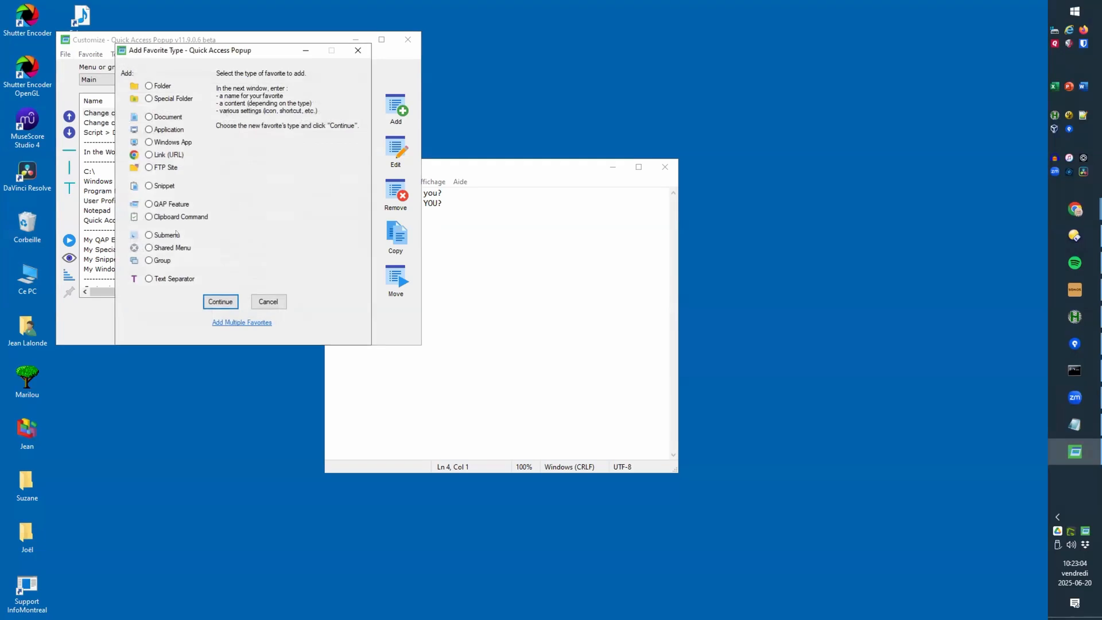
pyautogui.doubleClick(178, 217)
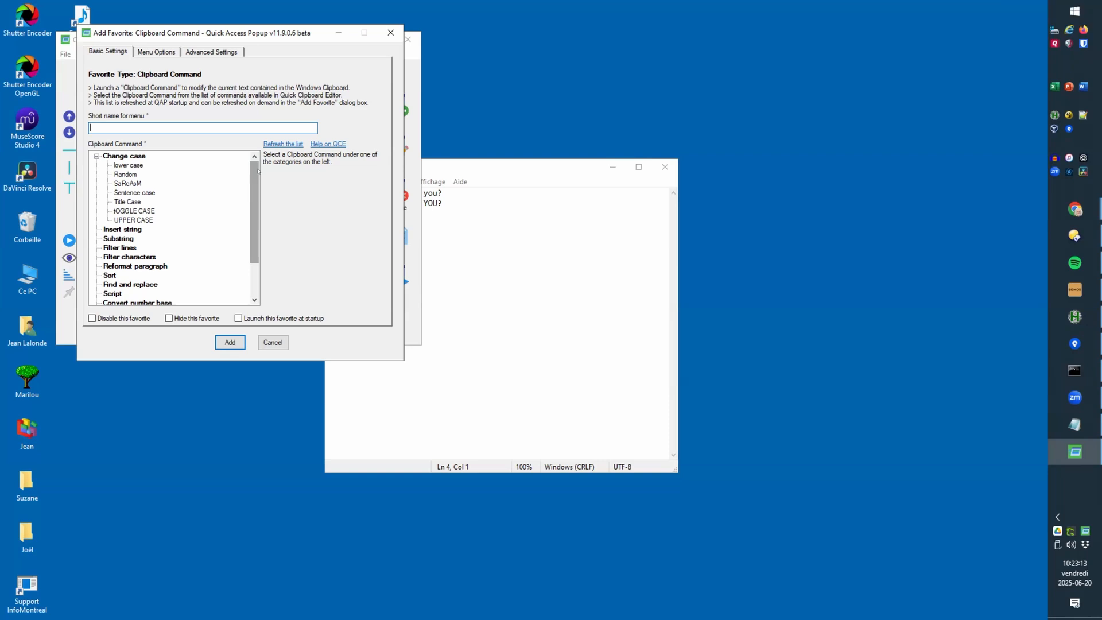
pyautogui.moveTo(252, 180); pyautogui.dragTo(253, 212)
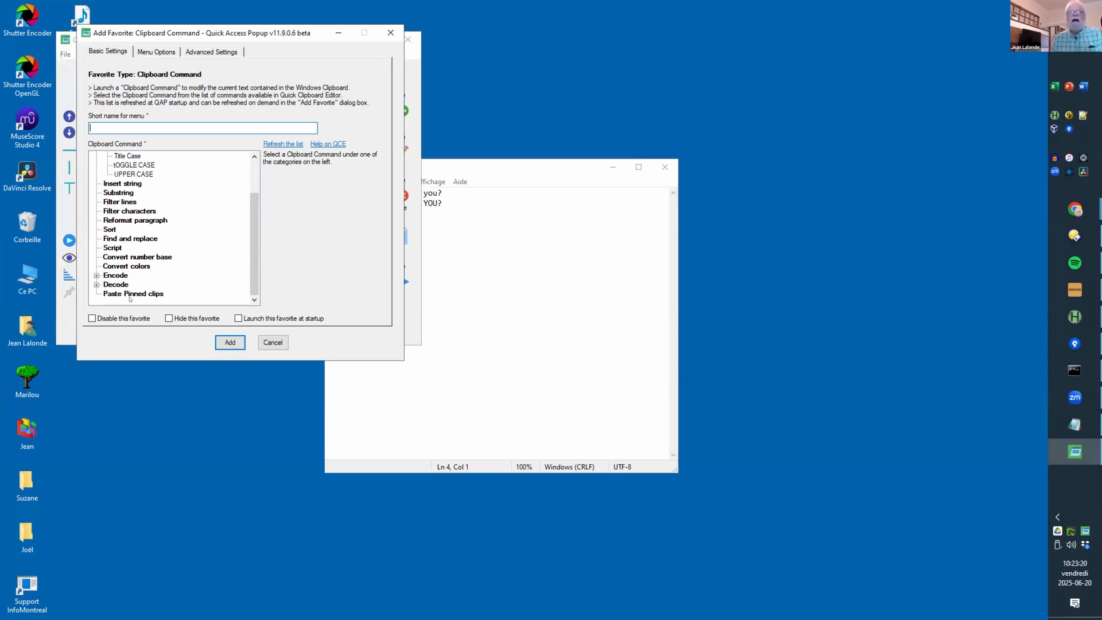
pyautogui.click(96, 275)
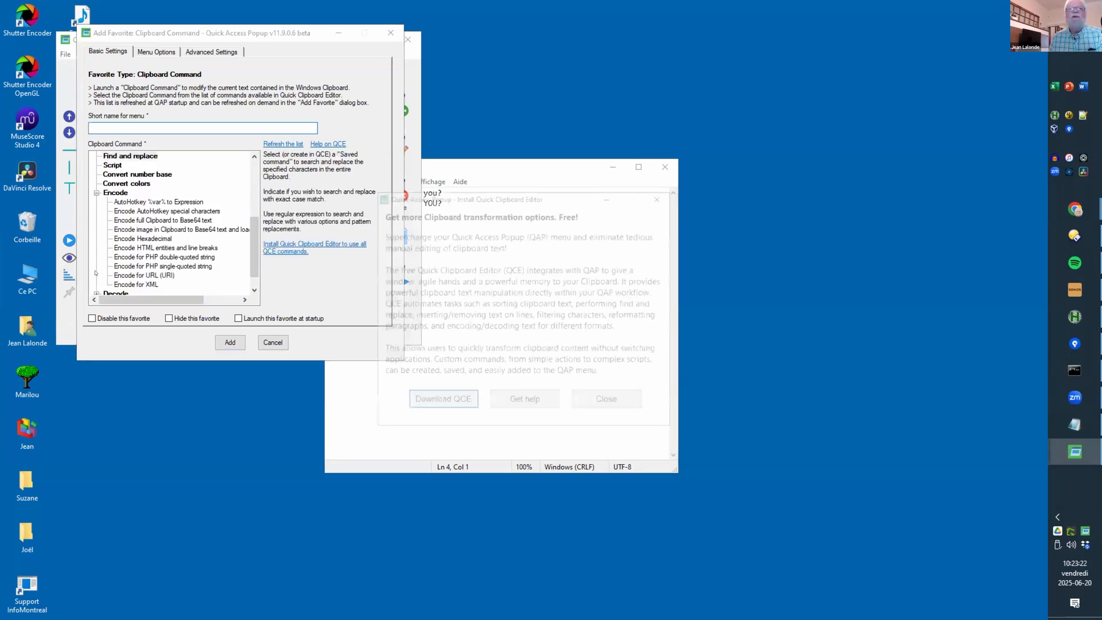
pyautogui.click(609, 402)
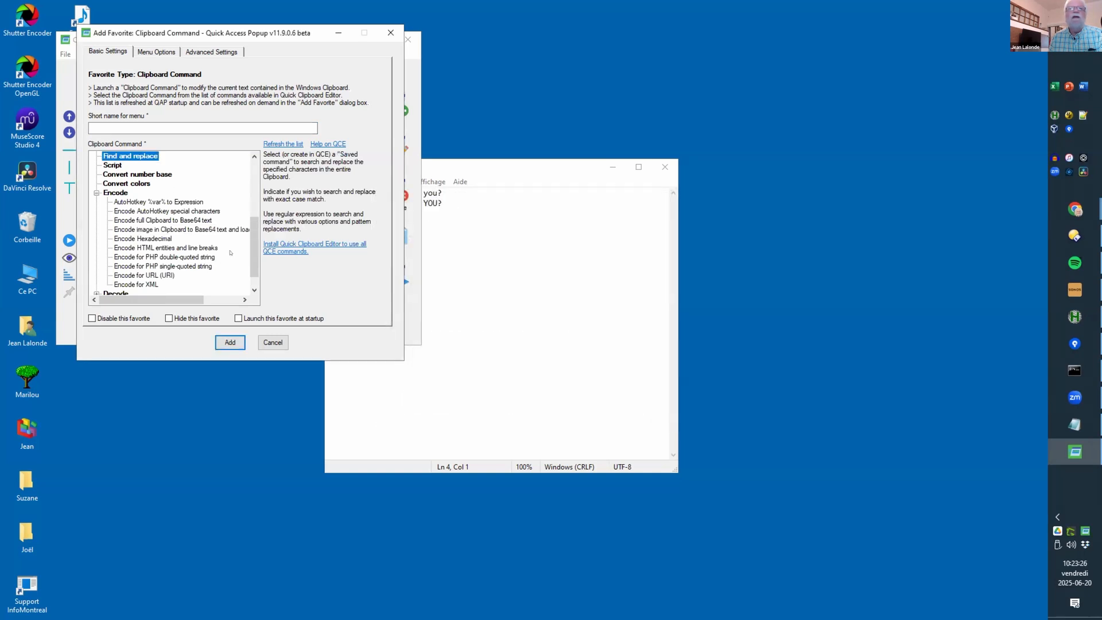
pyautogui.moveTo(255, 248); pyautogui.dragTo(255, 191)
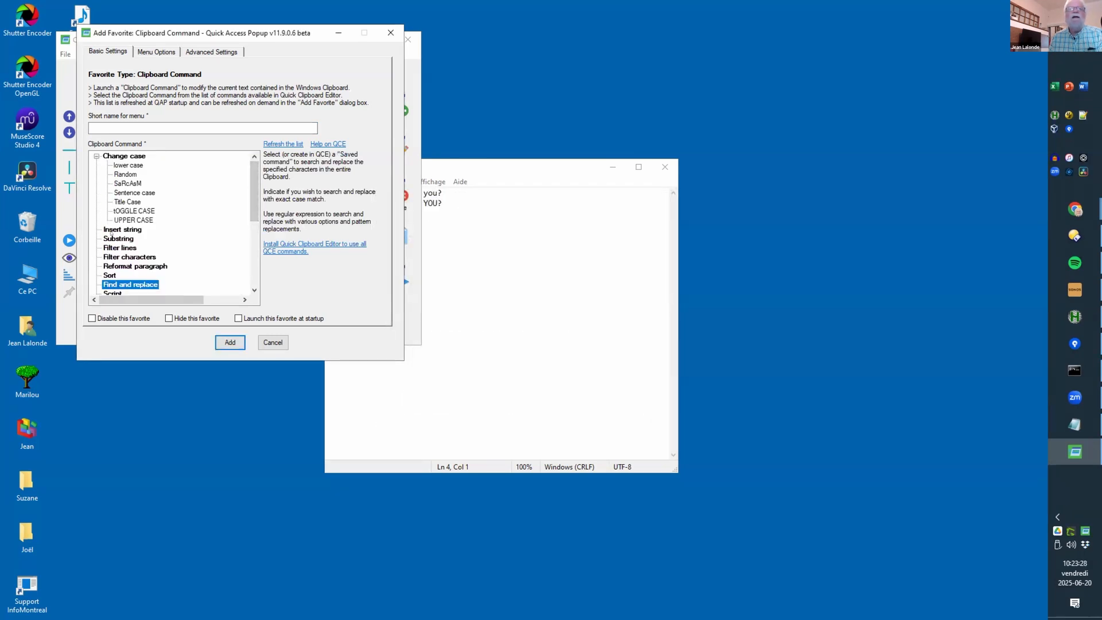
pyautogui.click(128, 241)
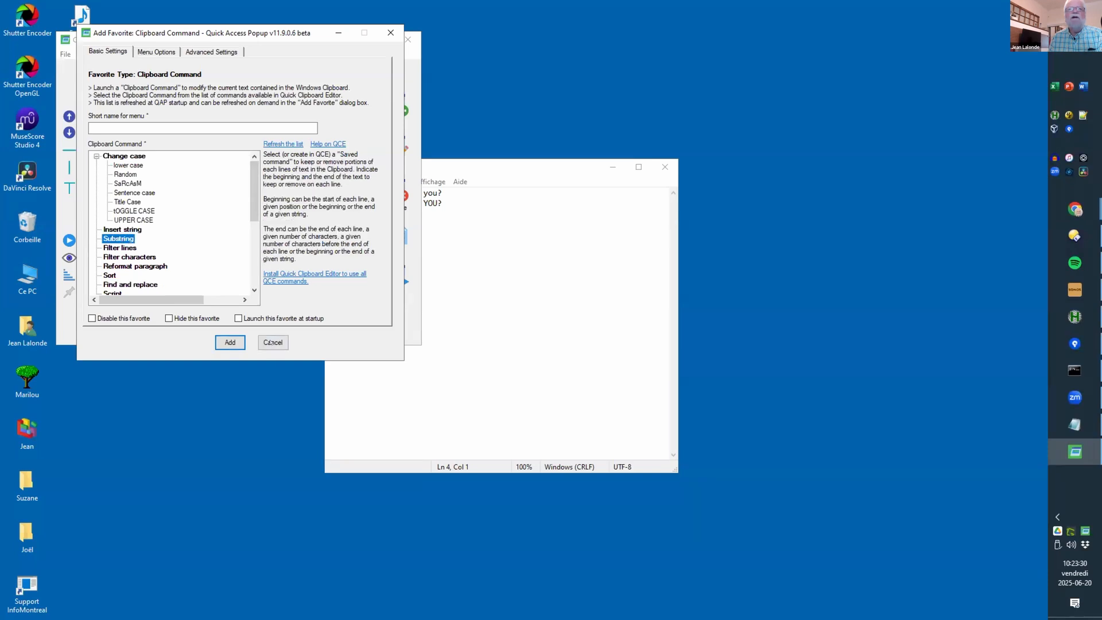
pyautogui.click(269, 342)
# Step: Restart Quick Access Popup and reopen Add Favorite for a Clipboard Command, closing the install prompt
pyautogui.click(65, 54)
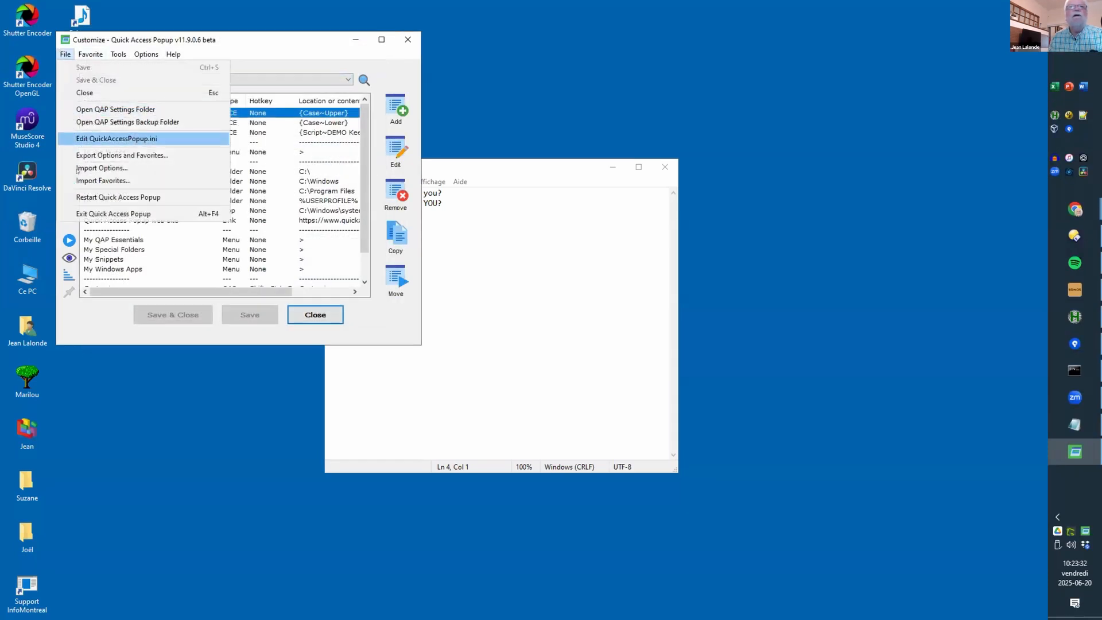
pyautogui.click(83, 197)
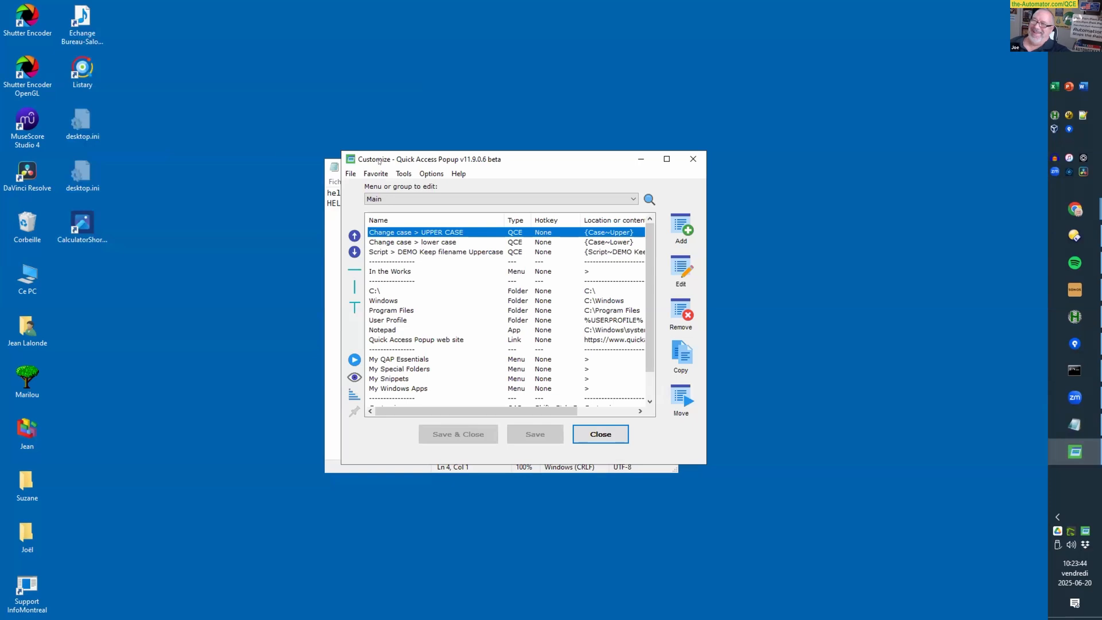
pyautogui.moveTo(379, 161); pyautogui.dragTo(232, 113)
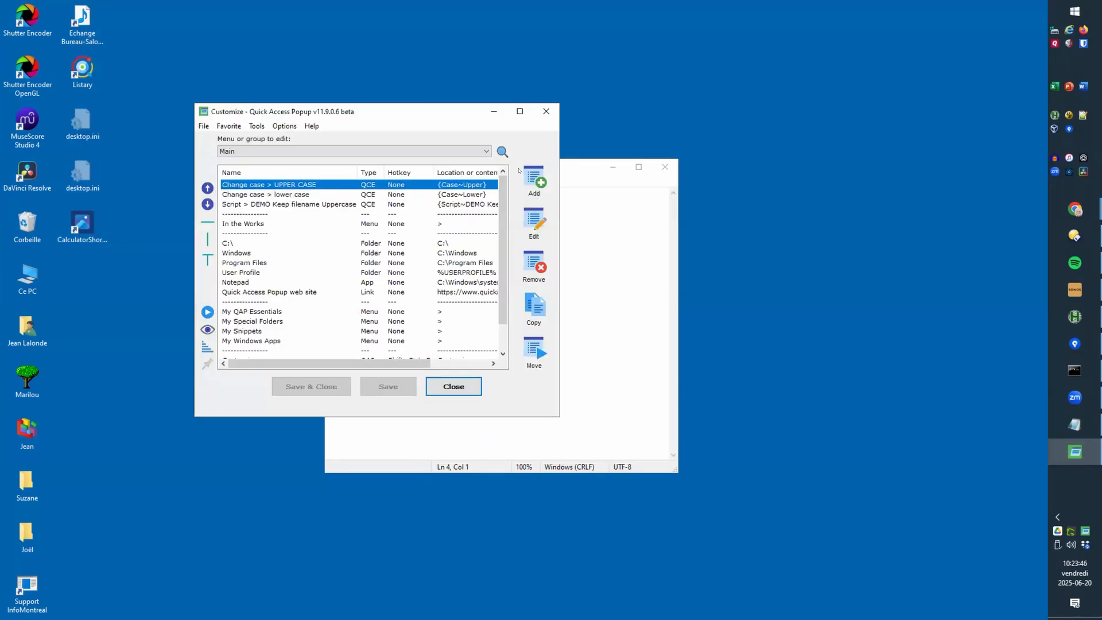
pyautogui.click(534, 181)
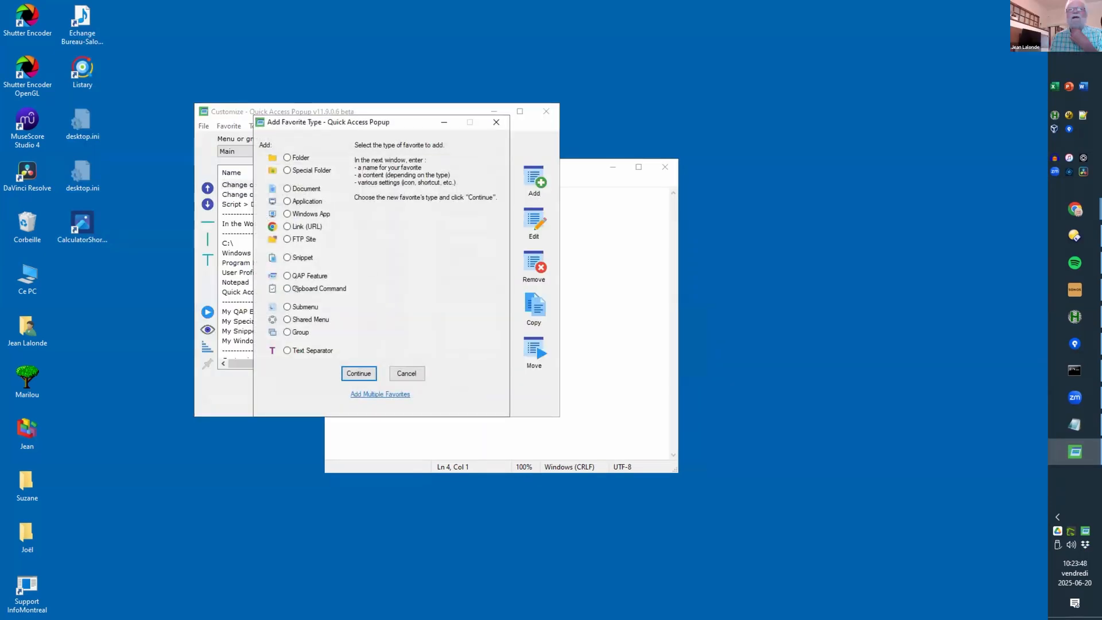
pyautogui.doubleClick(296, 288)
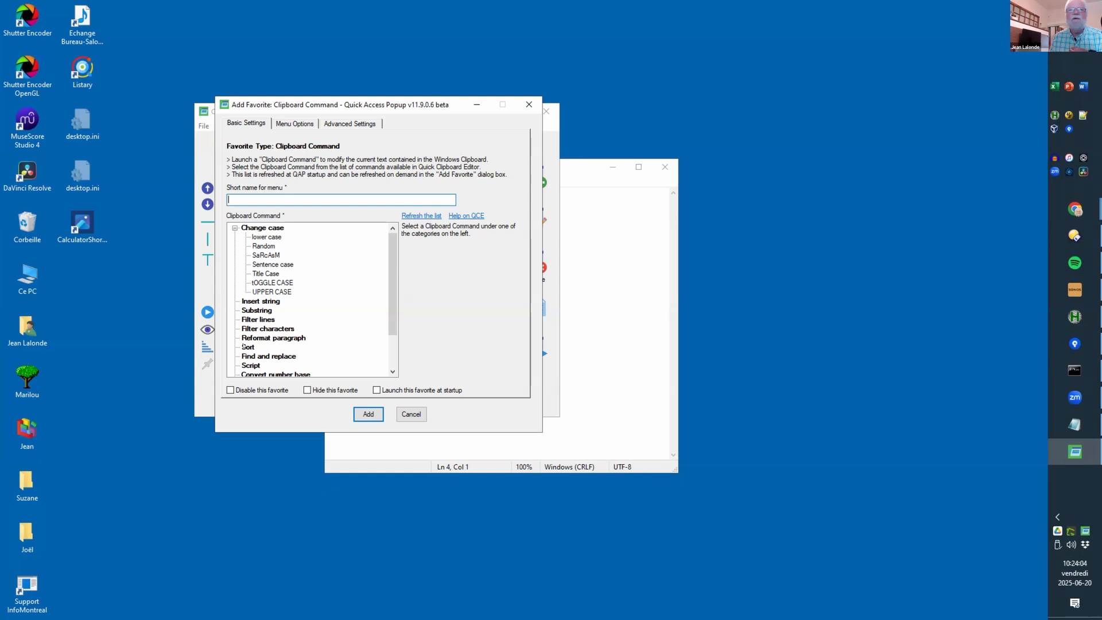
pyautogui.click(244, 347)
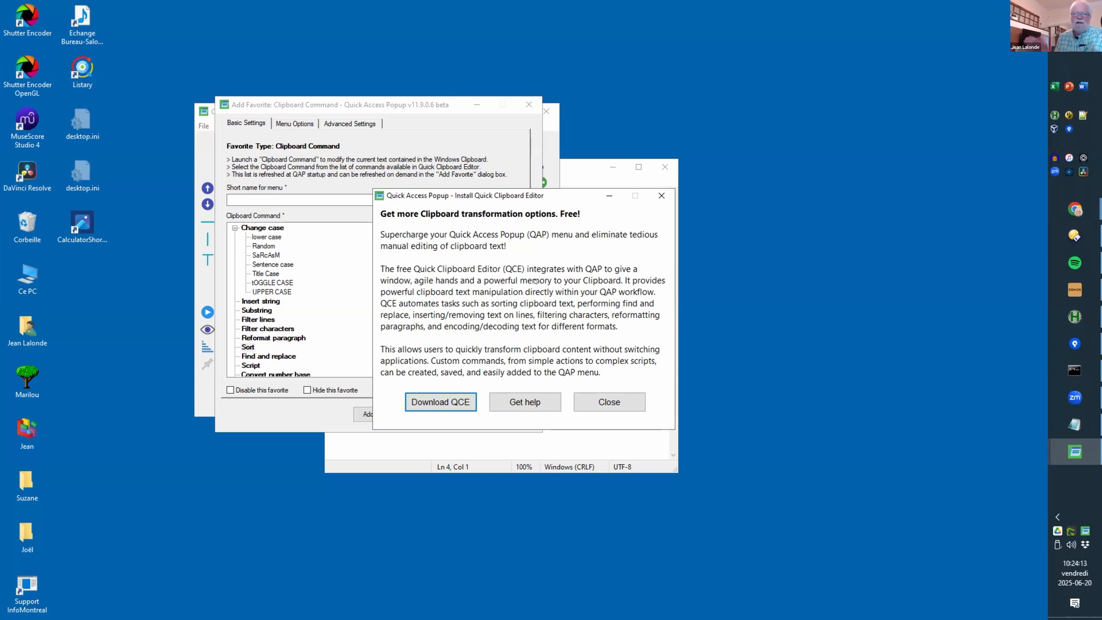
pyautogui.click(619, 400)
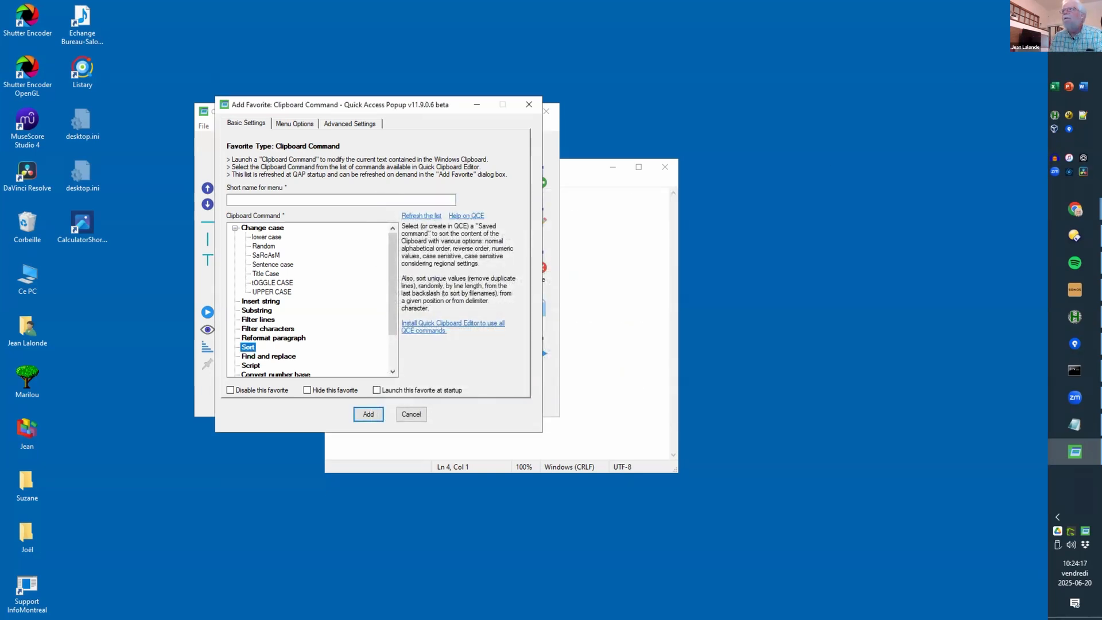
pyautogui.click(1075, 13)
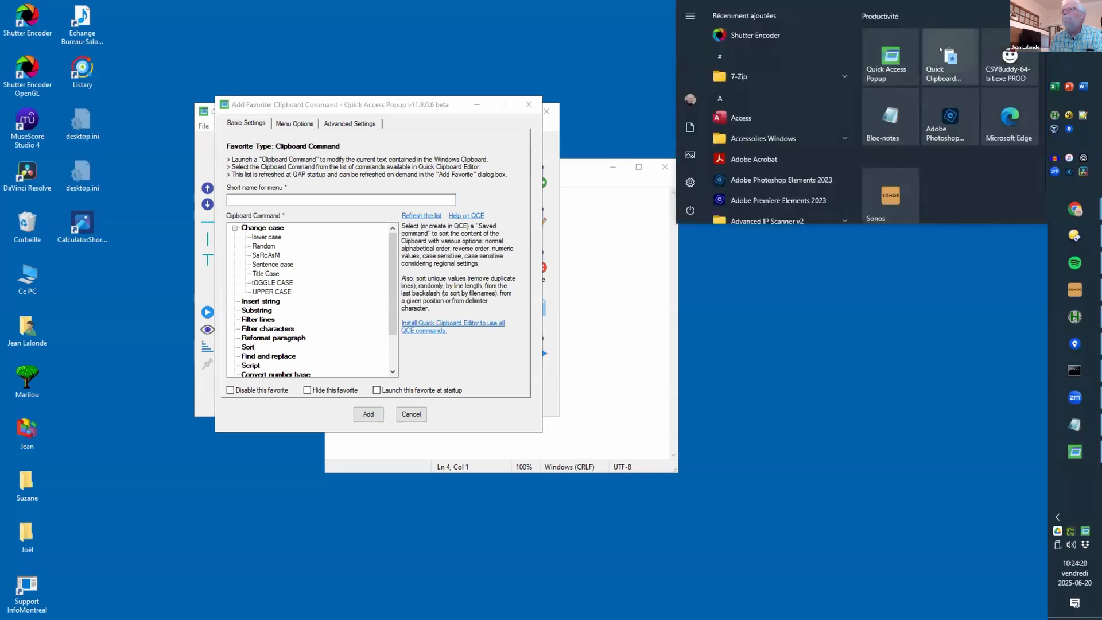
# Step: Launch Quick Clipboard Editor and start a new Clipboard Command favorite targeting Sort > Sort Reverse
pyautogui.click(950, 57)
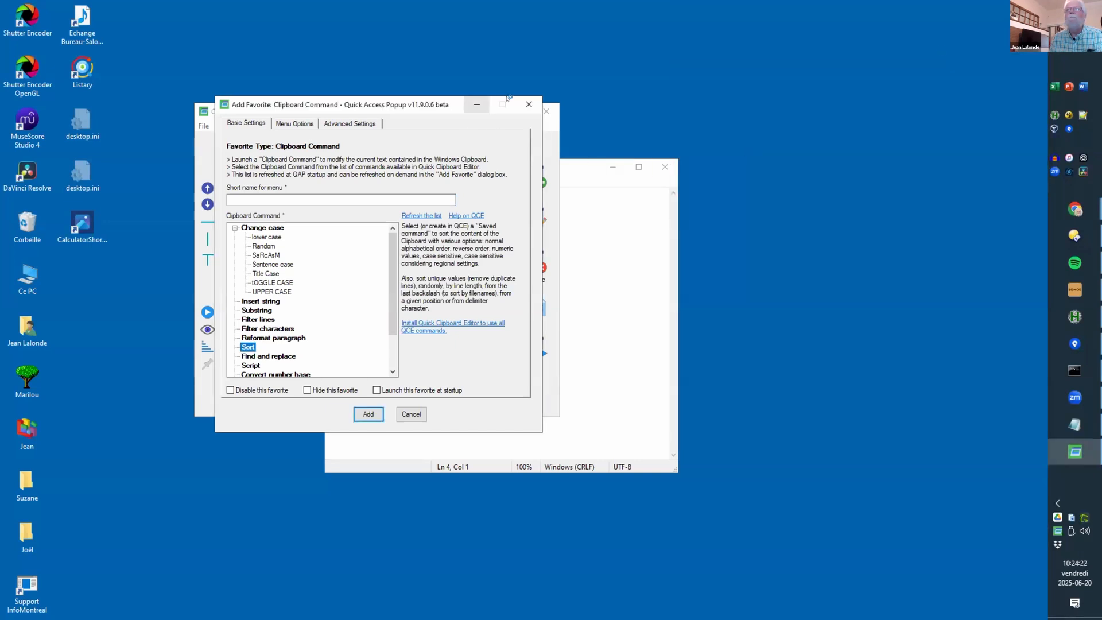
pyautogui.click(528, 104)
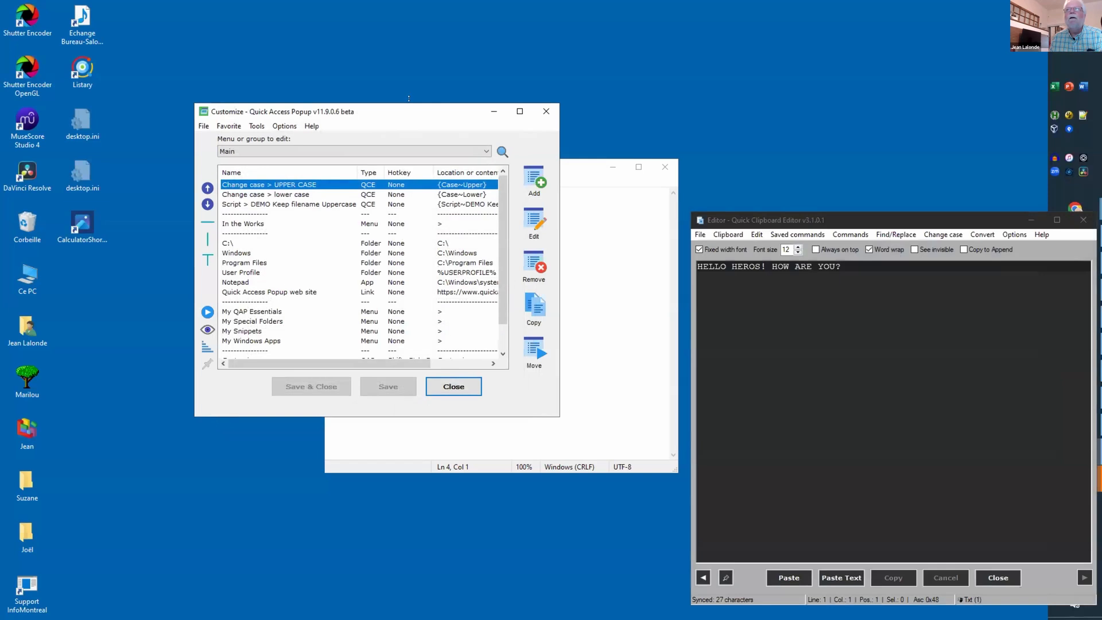
pyautogui.click(535, 178)
pyautogui.doubleClick(68, 173)
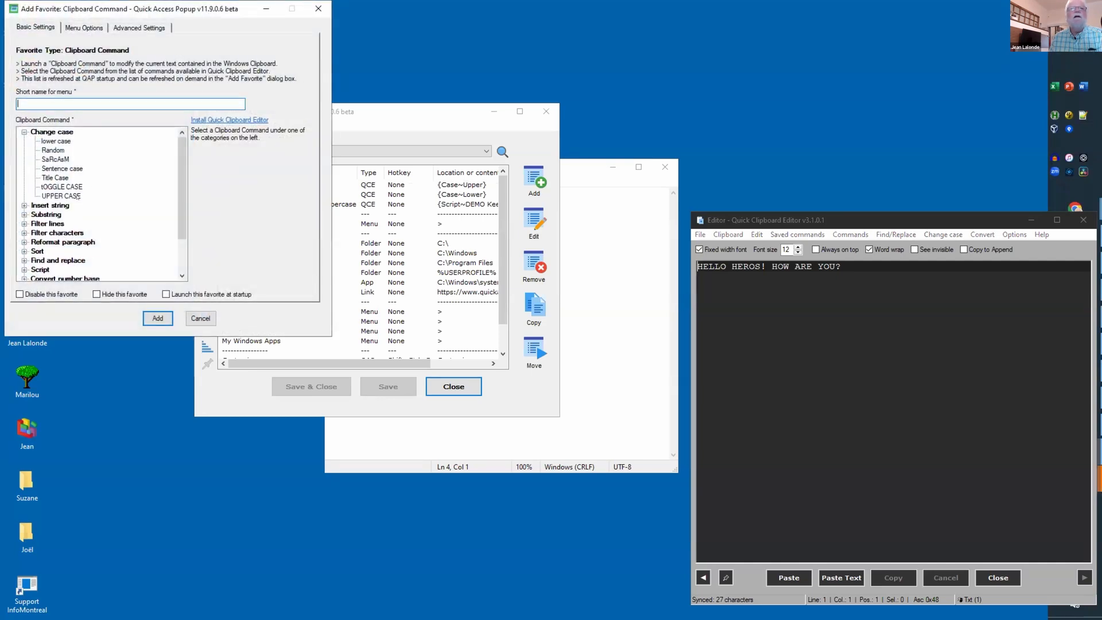
pyautogui.click(24, 252)
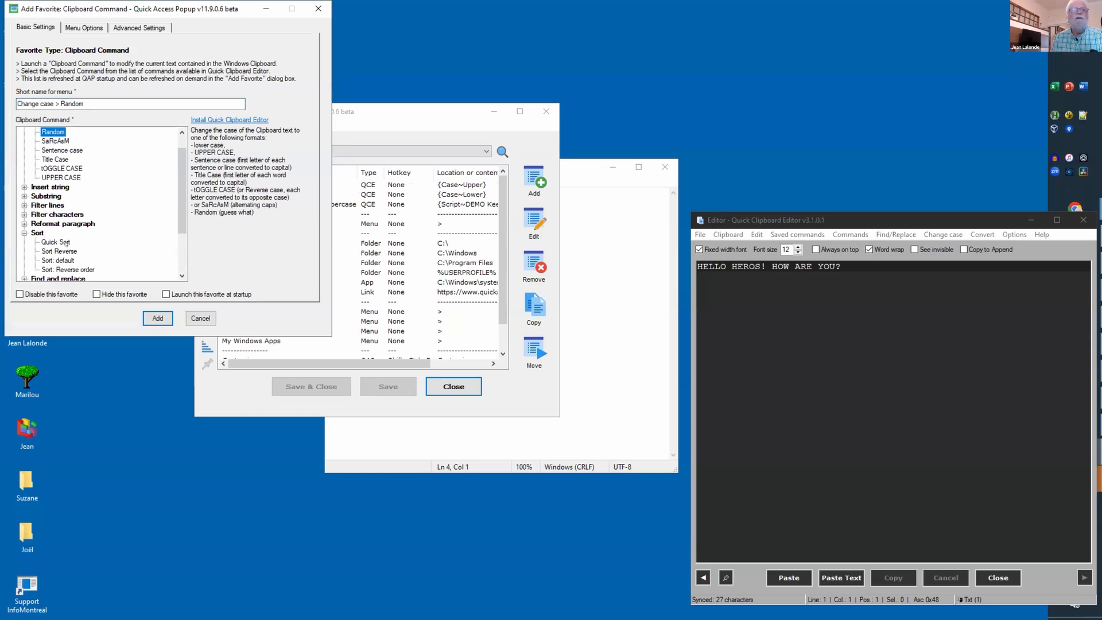
pyautogui.click(57, 251)
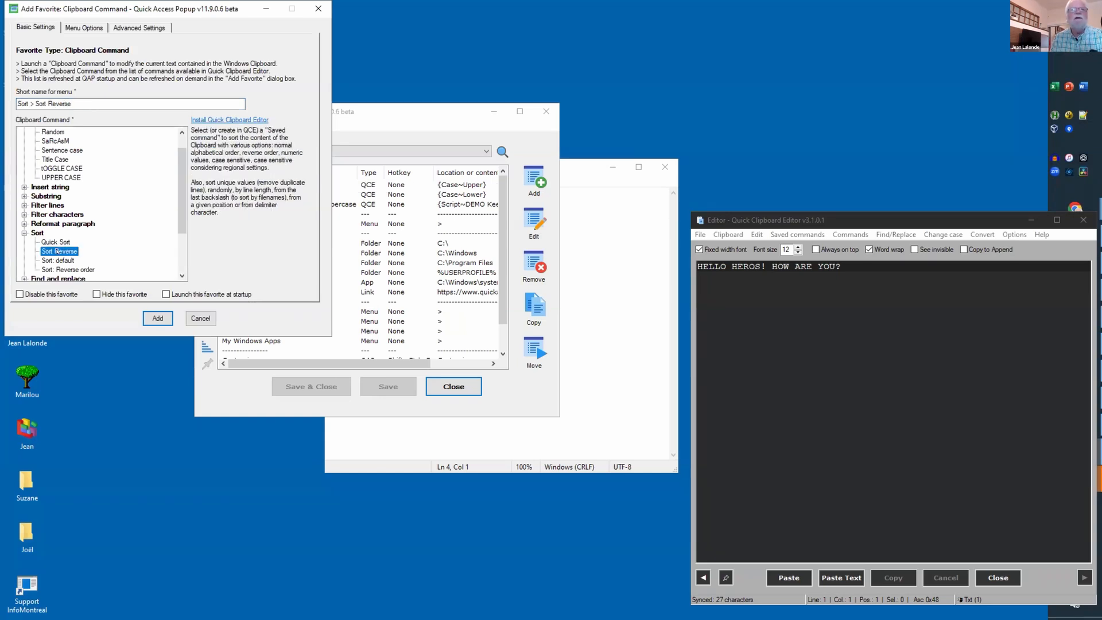
# Step: Move Quick Clipboard Editor up near the top of the screen and browse its command lists
pyautogui.click(767, 219)
pyautogui.moveTo(767, 219); pyautogui.dragTo(610, 87)
pyautogui.click(610, 87)
# Step: Open Manage Saved commands in Quick Clipboard Editor and filter the Command list to Sort
pyautogui.moveTo(675, 86)
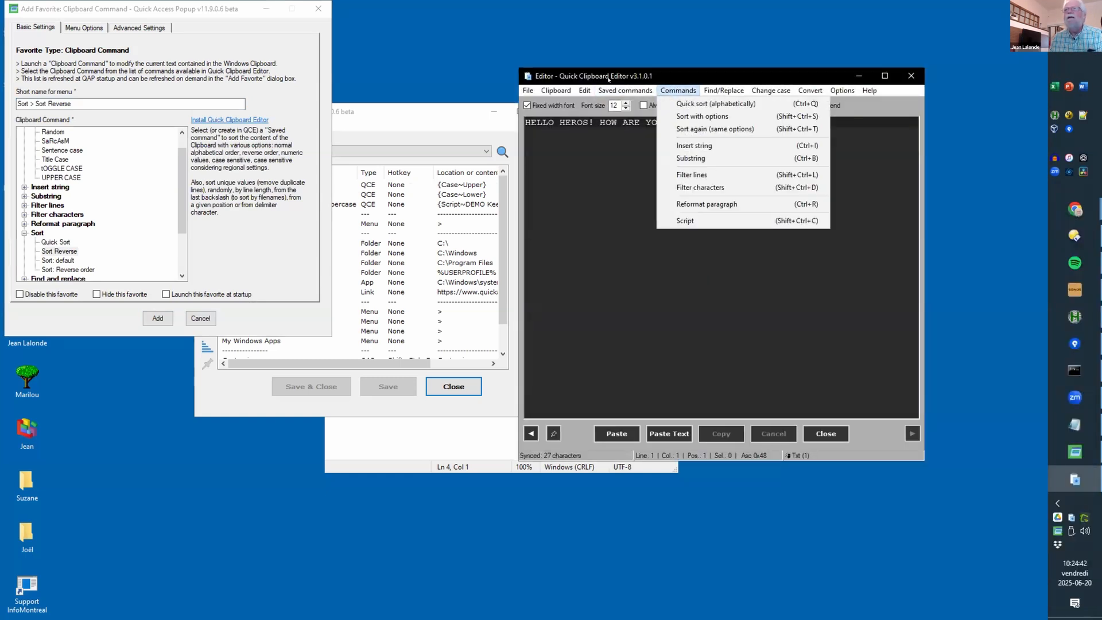
pyautogui.moveTo(625, 90)
pyautogui.moveTo(689, 104)
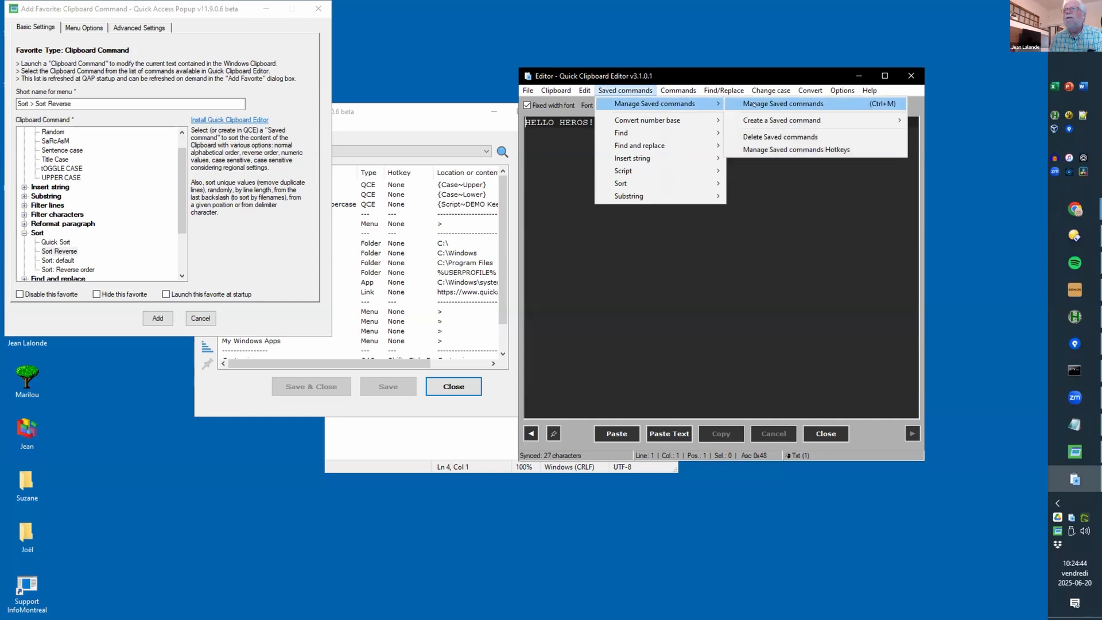
pyautogui.click(754, 105)
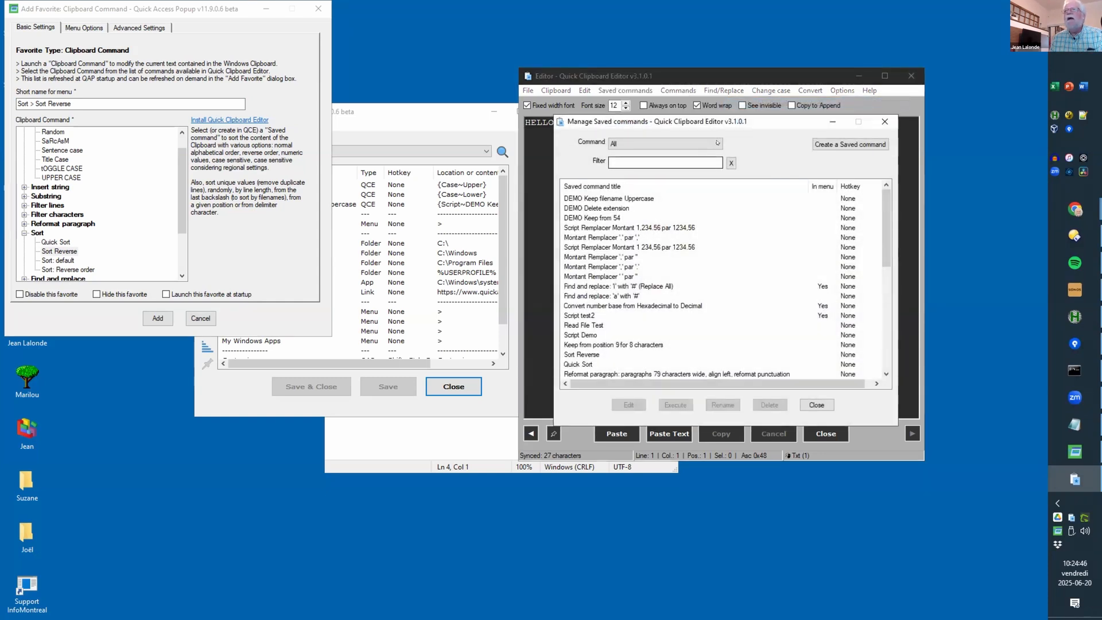
pyautogui.click(717, 142)
pyautogui.click(647, 205)
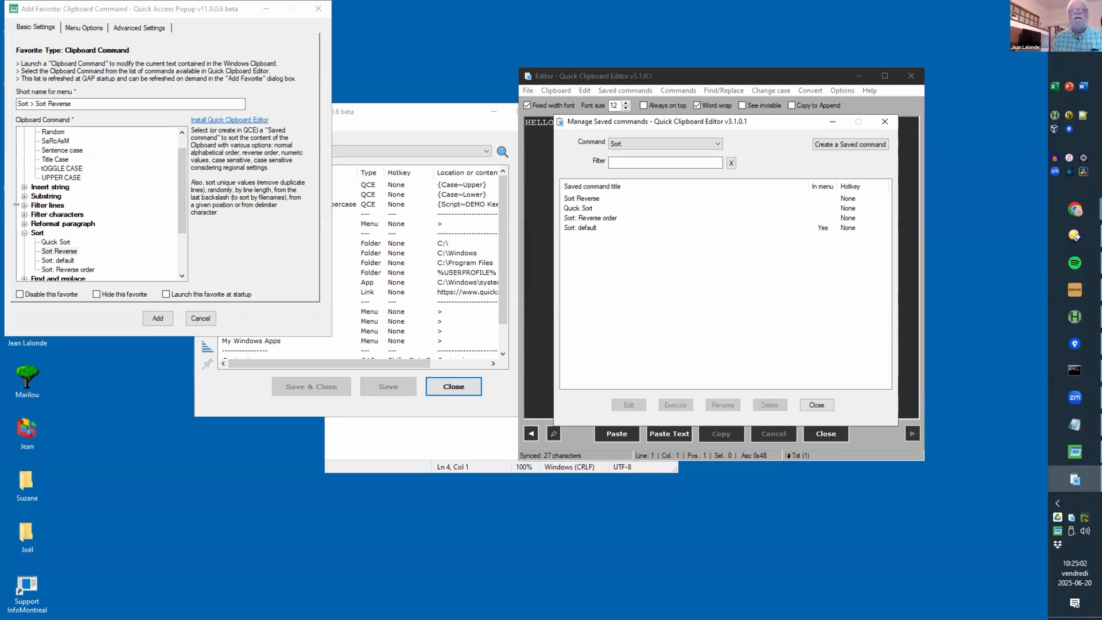
# Step: Reselect Sort Reverse and add the 'Sort > Sort Reverse' favorite to Quick Access Popup's Main menu
pyautogui.click(57, 251)
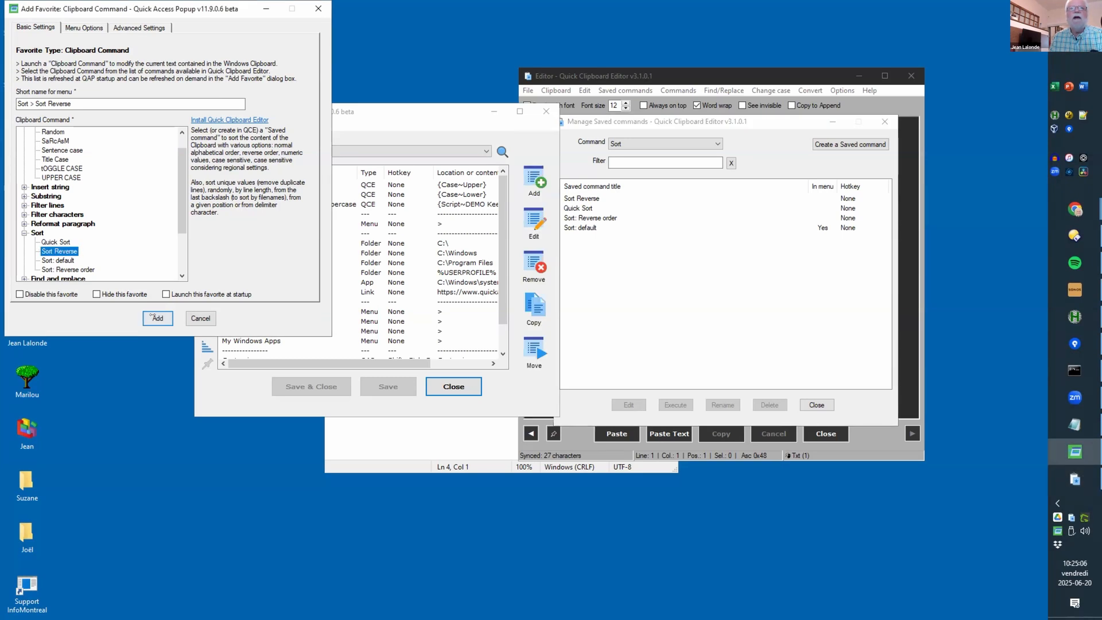
pyautogui.click(157, 318)
pyautogui.click(628, 75)
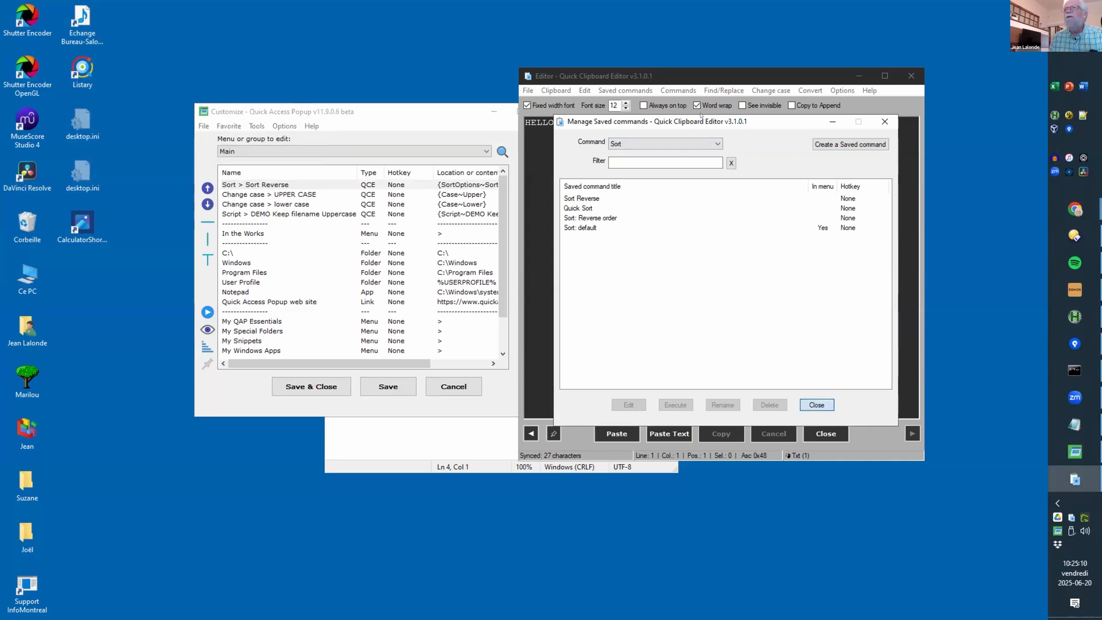
# Step: Replace the editor text with 12341234, 67867867, 2134234 and 45765647 on separate lines
pyautogui.click(817, 404)
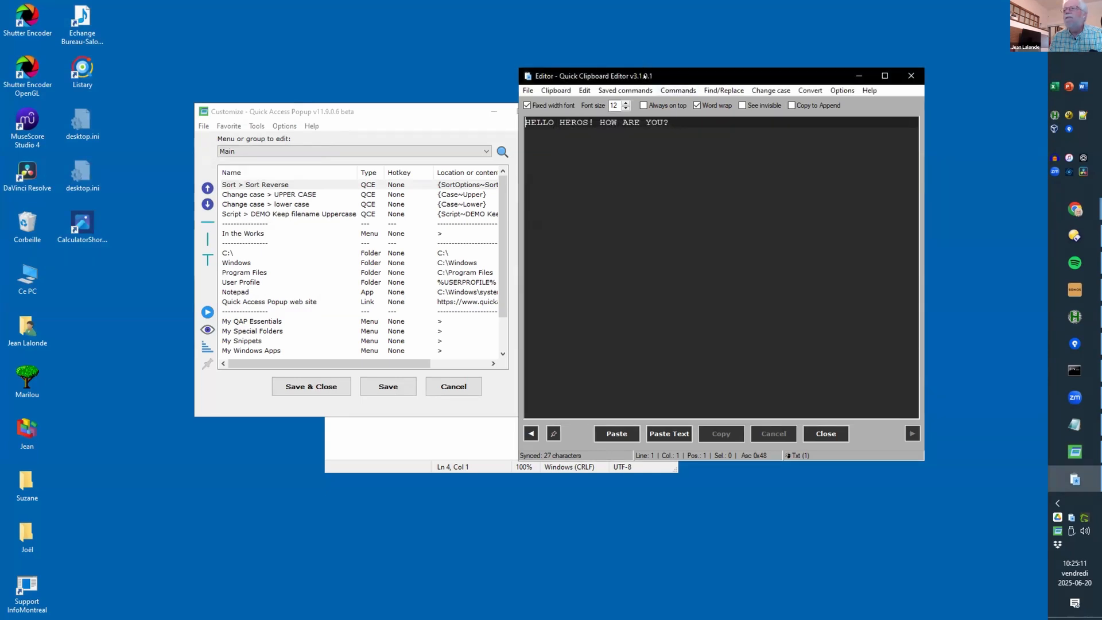
pyautogui.moveTo(701, 75); pyautogui.dragTo(815, 215)
pyautogui.hotkey('ctrl', 'a')
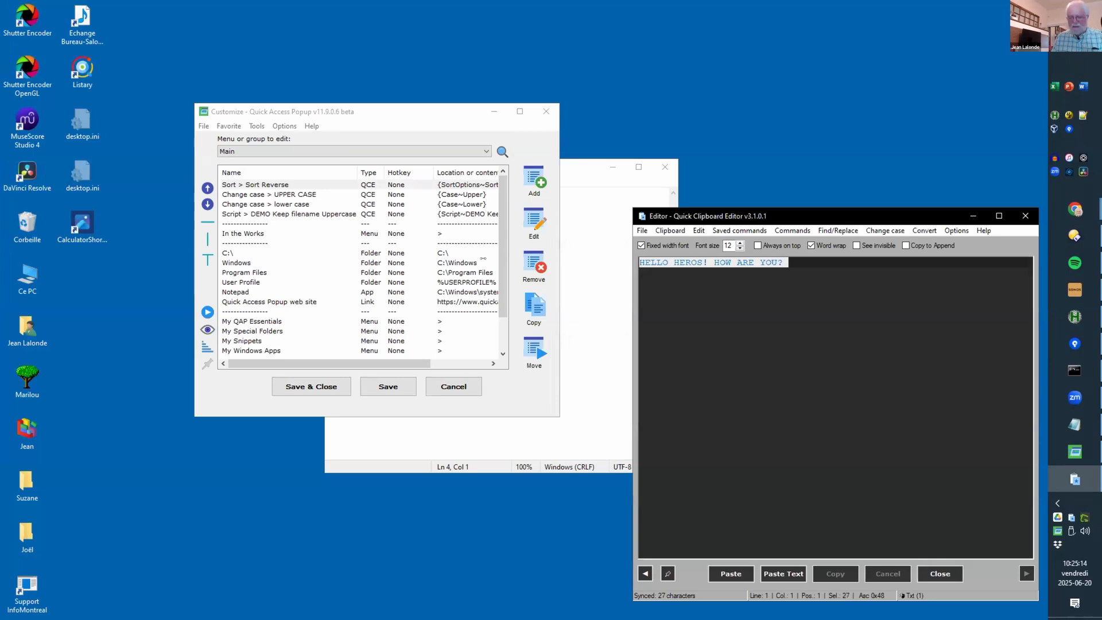
pyautogui.press('Return')
pyautogui.write('12341234')
pyautogui.press('Return')
pyautogui.write('67867867')
pyautogui.press('Return')
pyautogui.write('2134234')
pyautogui.press('Return')
pyautogui.write('45765647')
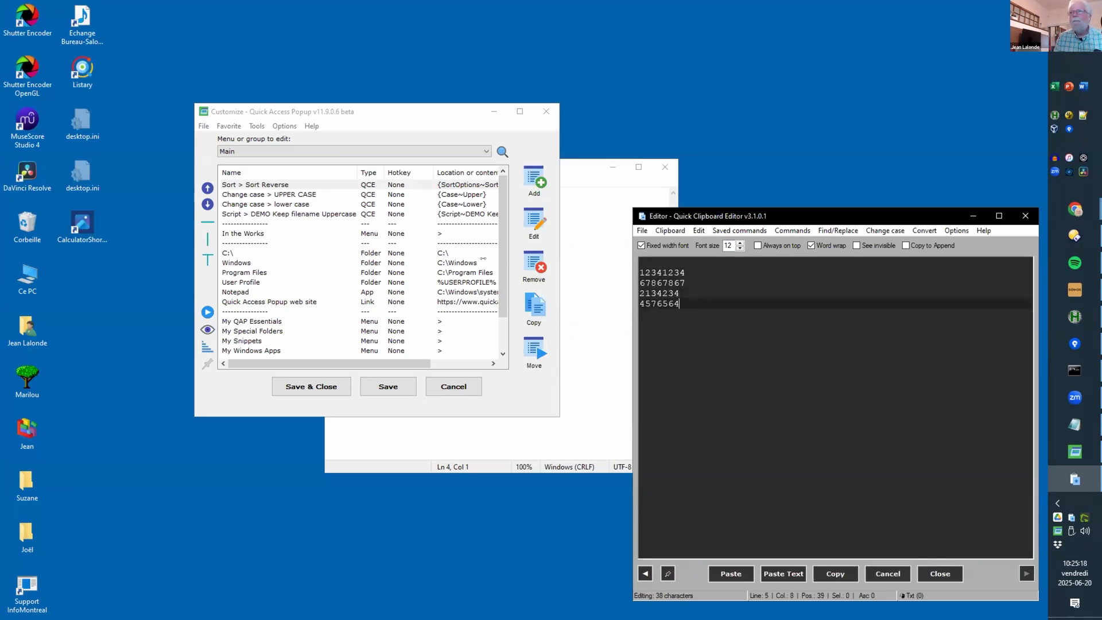
pyautogui.press('Return')
pyautogui.press('Up')
pyautogui.press('Up')
pyautogui.press('Up')
pyautogui.press('Up')
pyautogui.press('Up')
pyautogui.press('Delete')
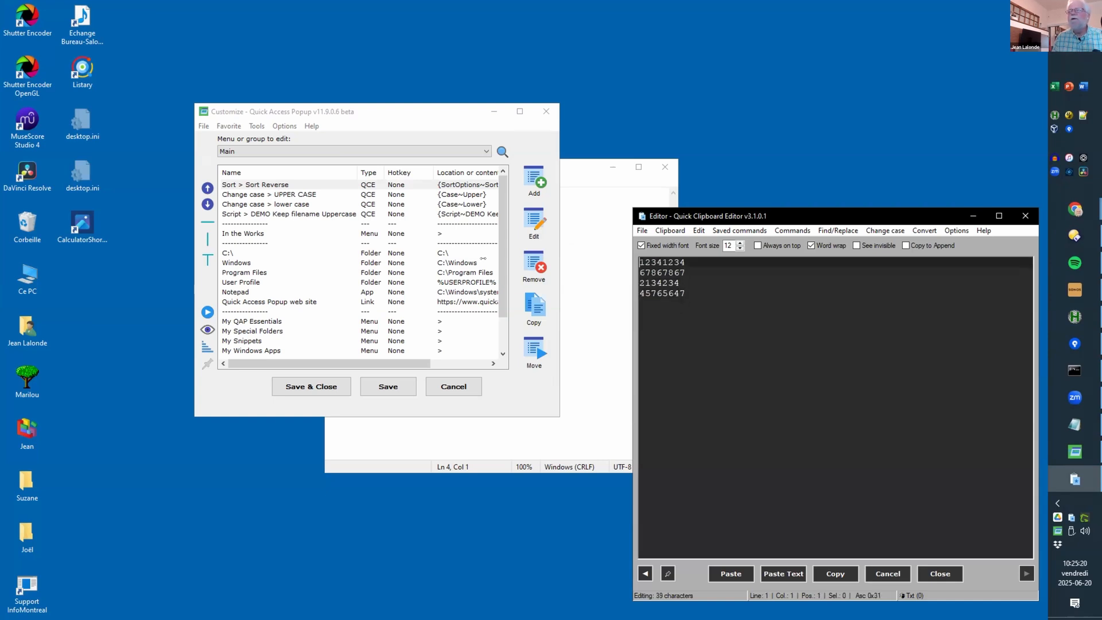
# Step: Copy the four numbers to the clipboard and save the Sort > Sort Reverse favorite
pyautogui.hotkey('ctrl', 'a')
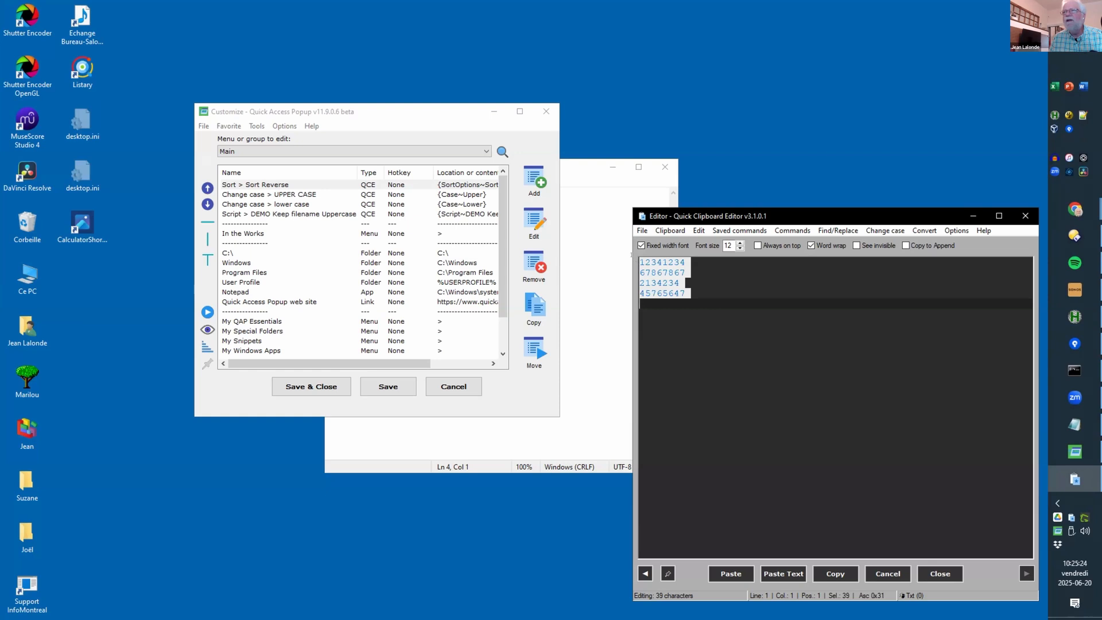
pyautogui.press('Left')
pyautogui.click(831, 578)
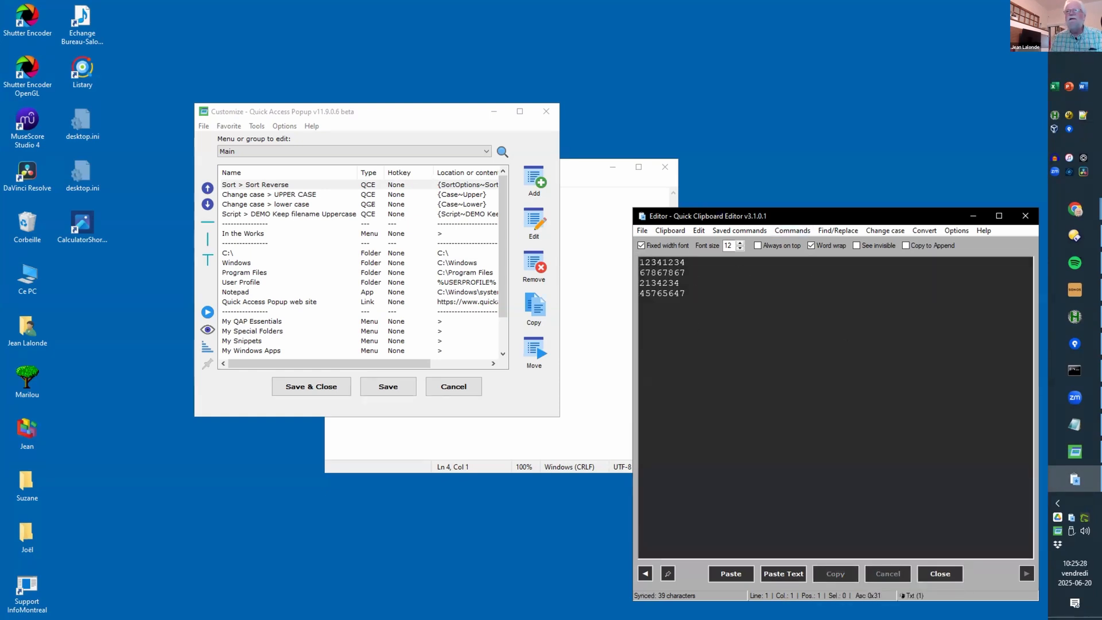
pyautogui.click(230, 184)
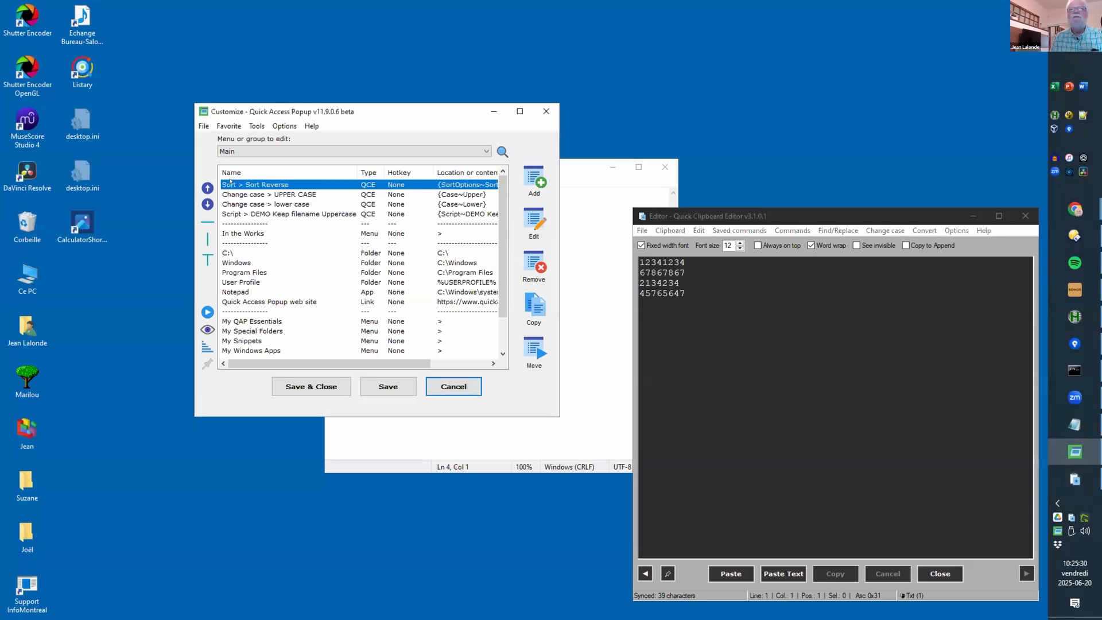
pyautogui.click(380, 385)
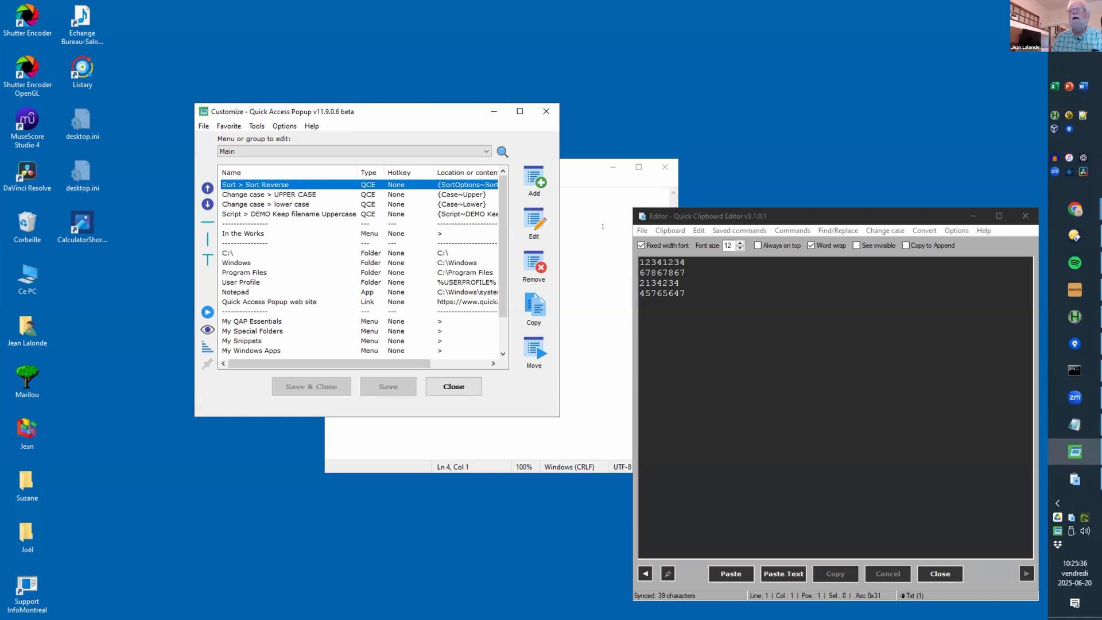
pyautogui.moveTo(574, 223); pyautogui.dragTo(241, 175)
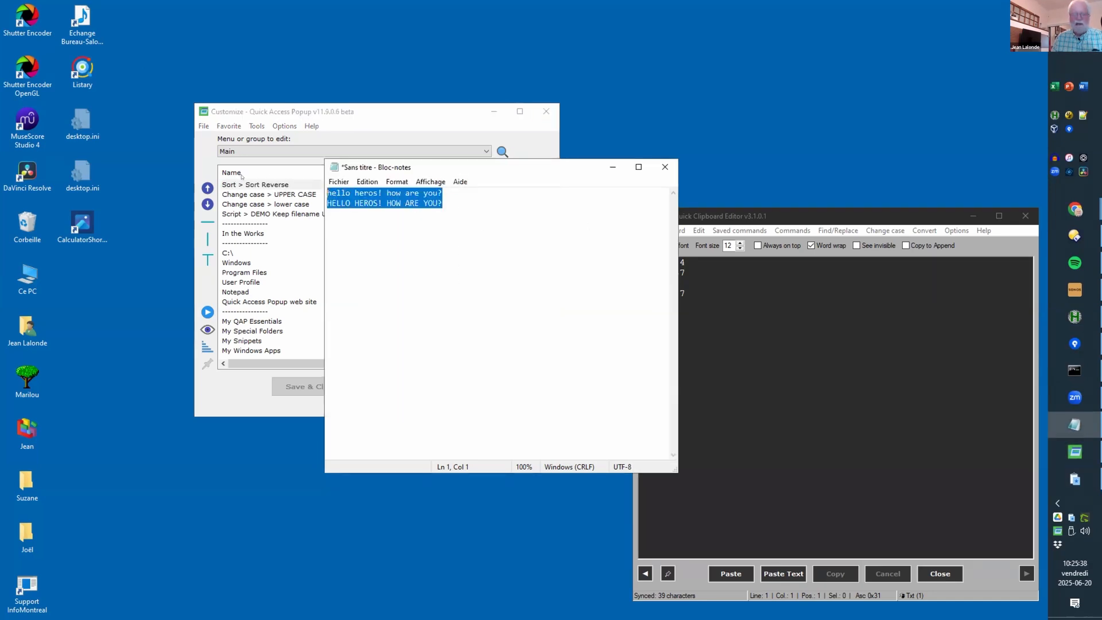
# Step: Paste the four numbers over Notepad's old lines and minimize the editor and Customize window
pyautogui.hotkey('ctrl', 'v')
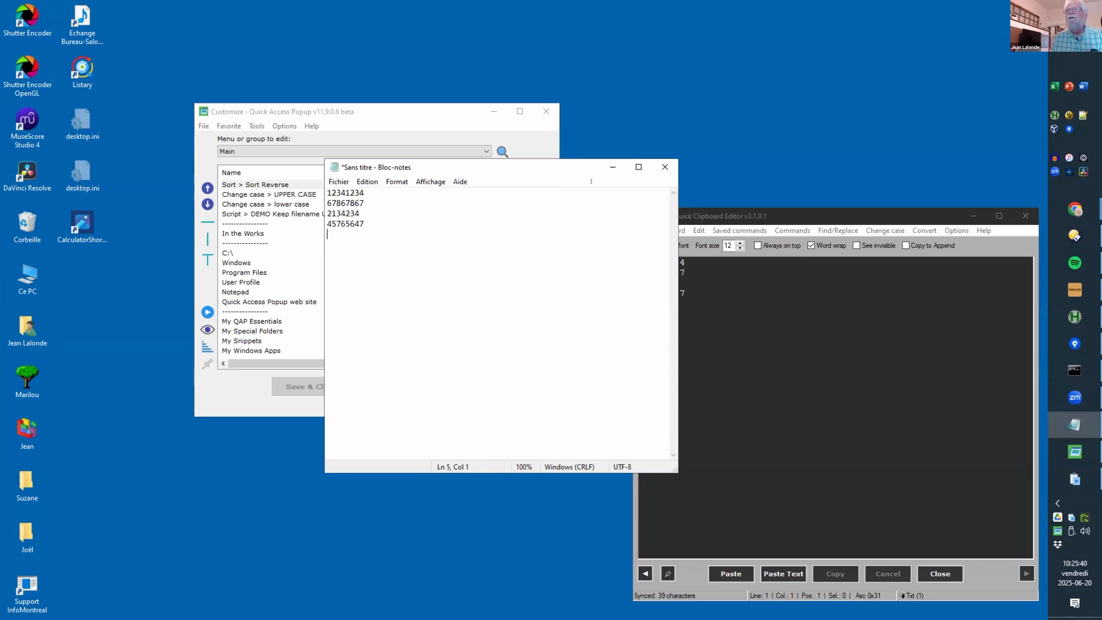
pyautogui.click(718, 217)
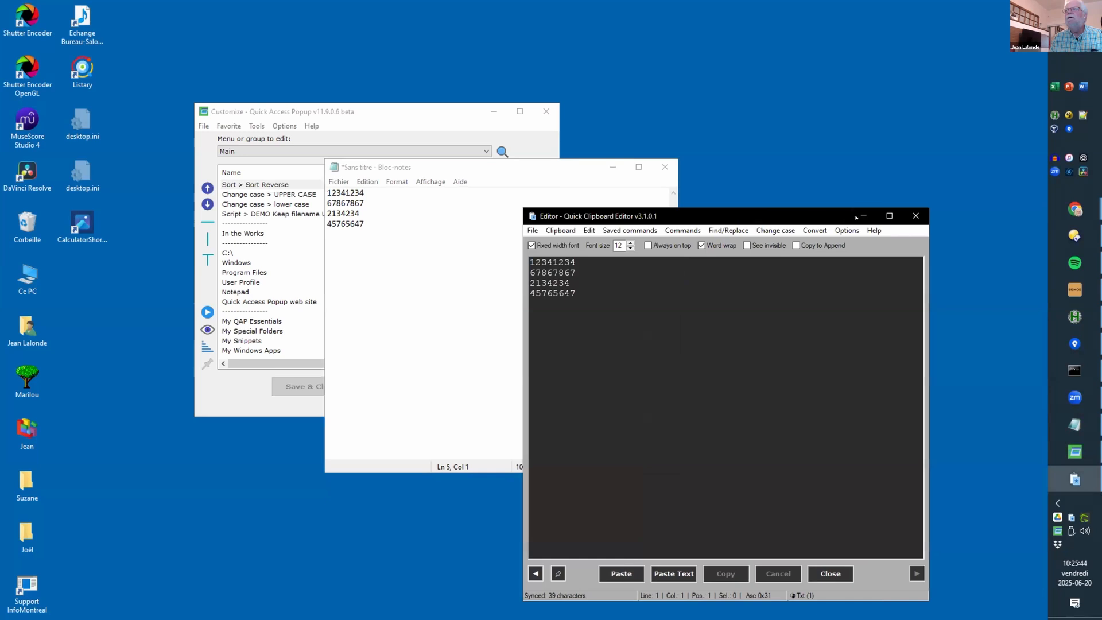
pyautogui.click(864, 215)
pyautogui.click(494, 112)
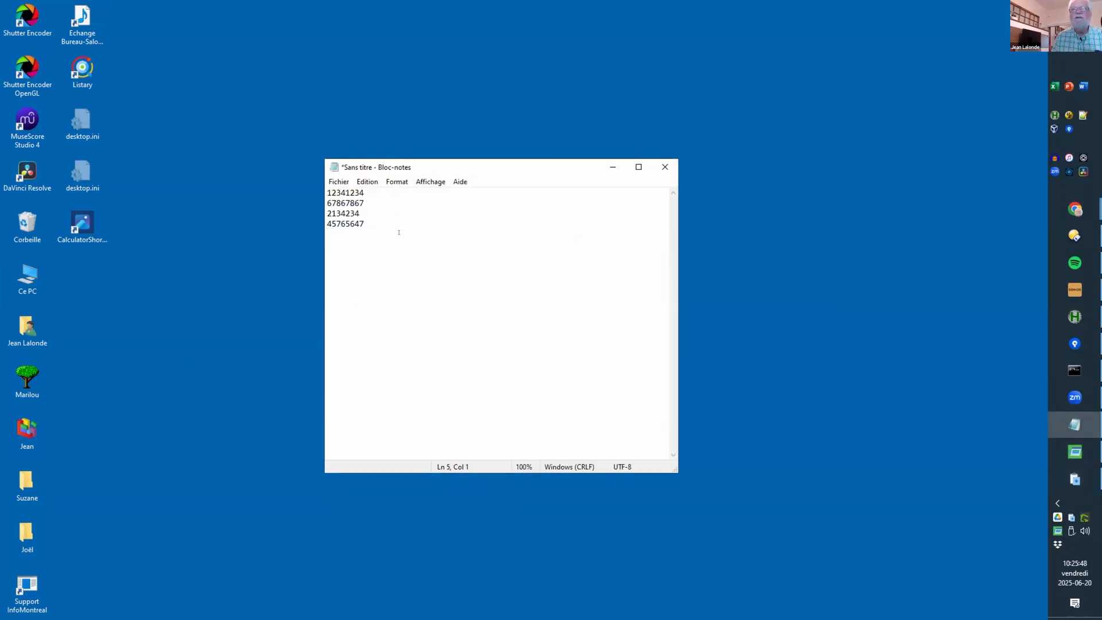
# Step: Run Sort > Sort Reverse from the QAP menu and paste the reversed numbers on a new line
pyautogui.middleClick(361, 240)
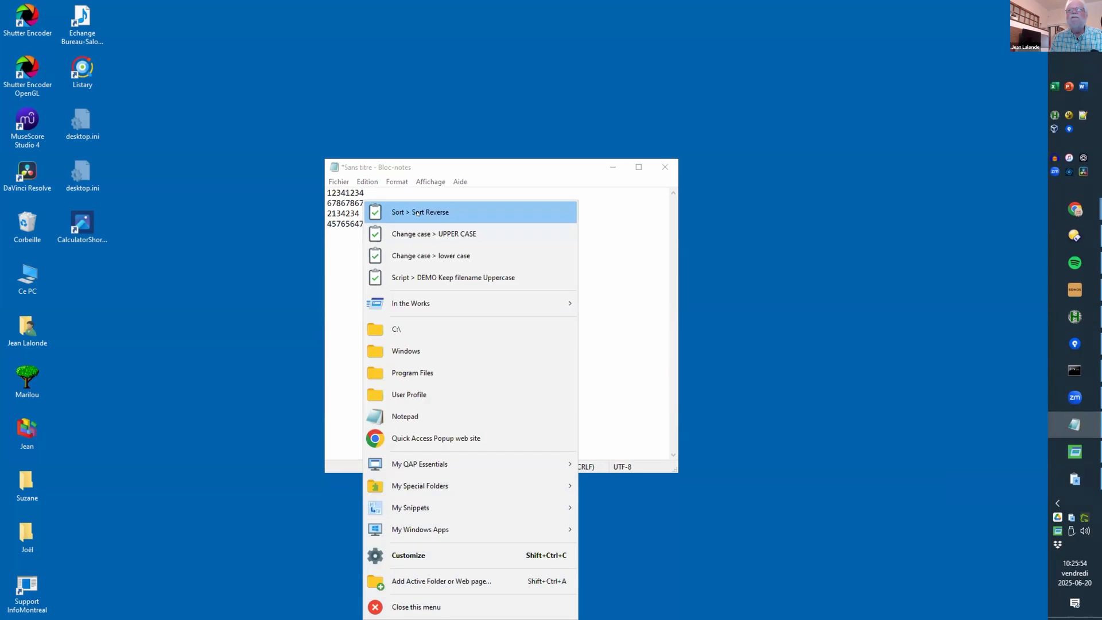
pyautogui.click(418, 212)
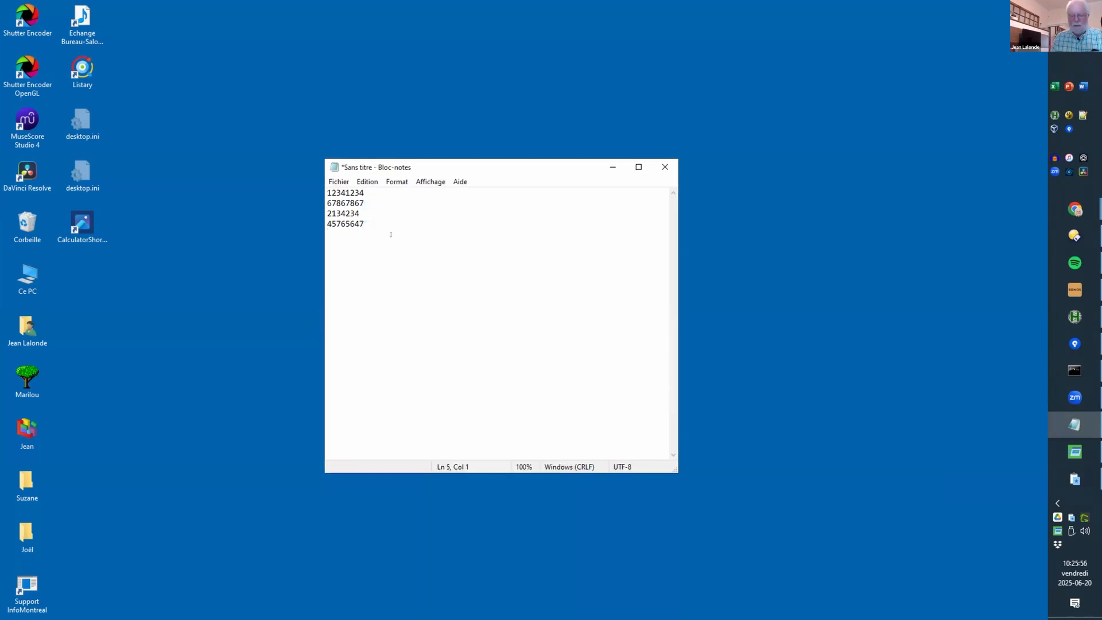
pyautogui.press('Return')
pyautogui.hotkey('ctrl', 'v')
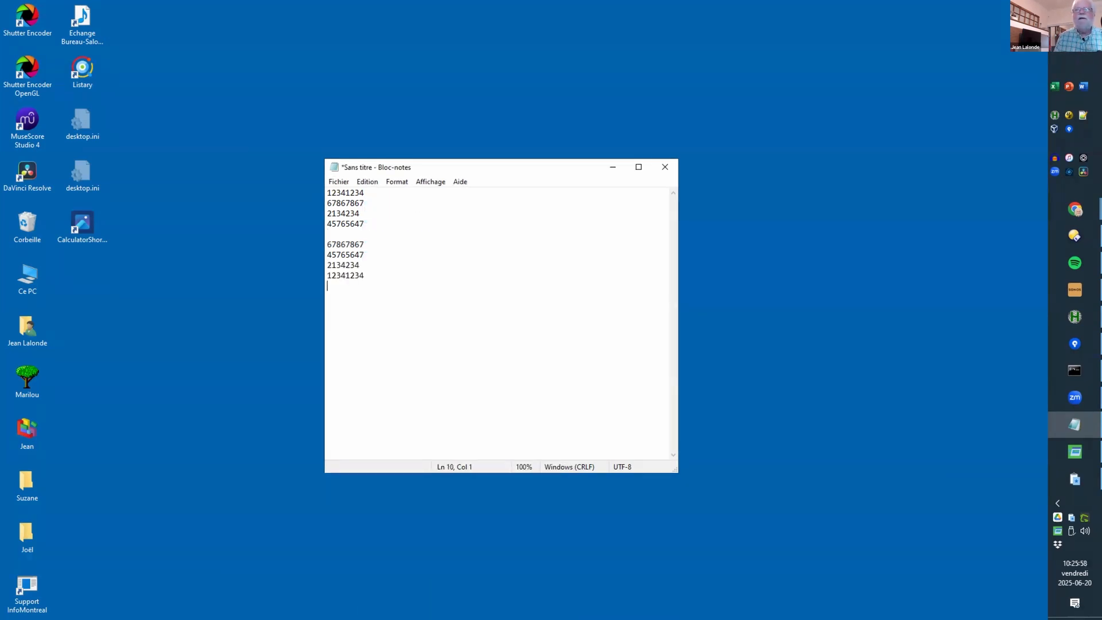
pyautogui.click(330, 247)
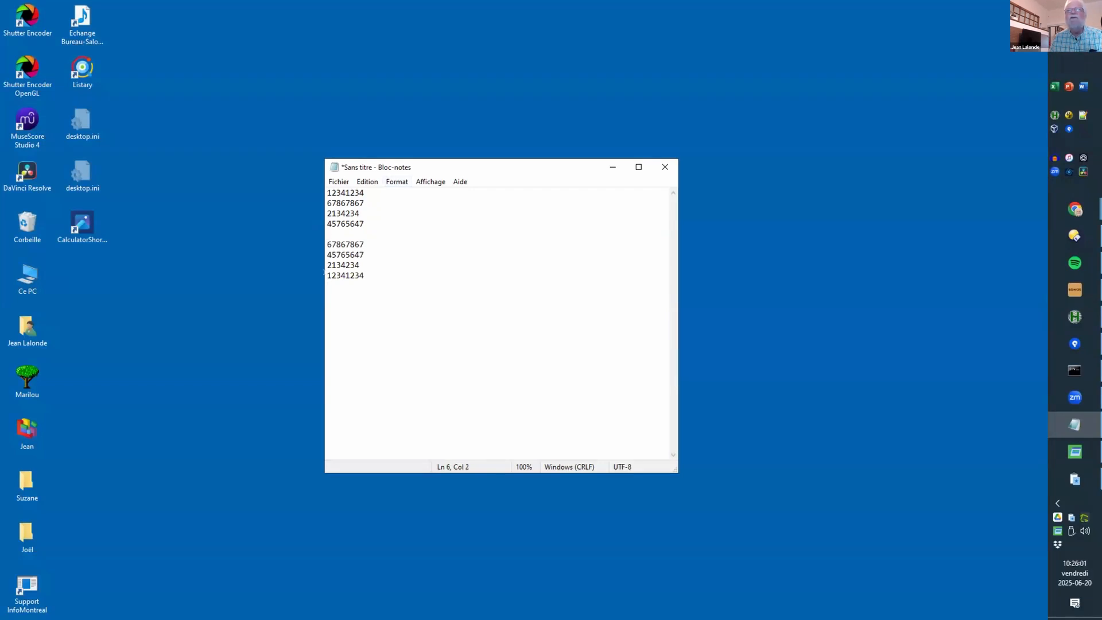
pyautogui.middleClick(387, 291)
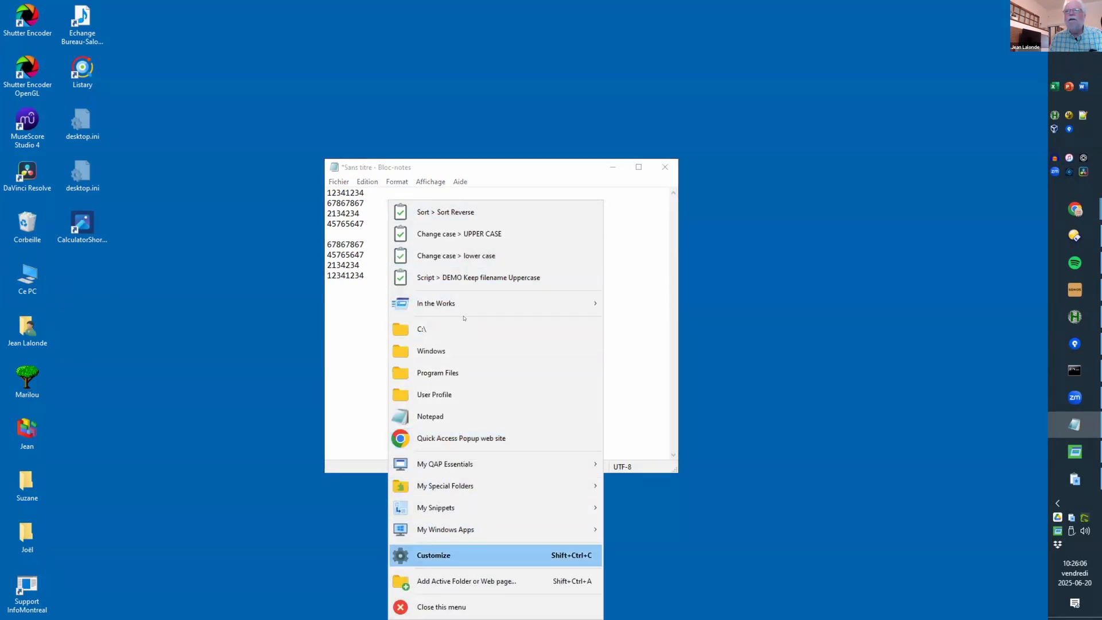
# Step: Enable copy-selected-text-before and paste-to-active-application in the Sort > Sort Reverse favorite's Advanced Settings
pyautogui.press('Return')
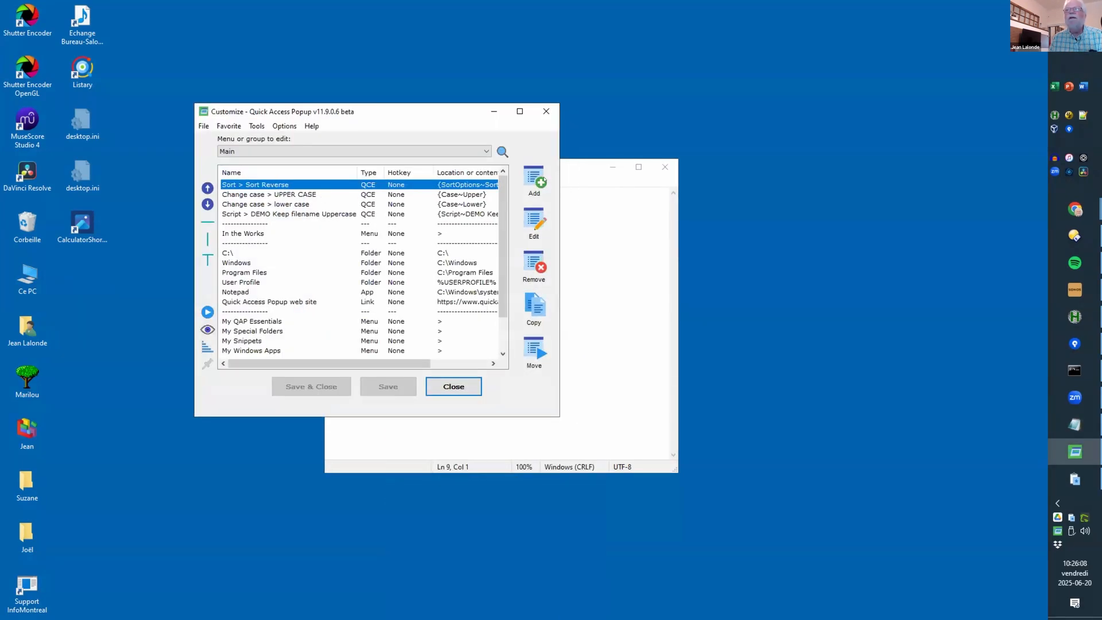
pyautogui.click(534, 223)
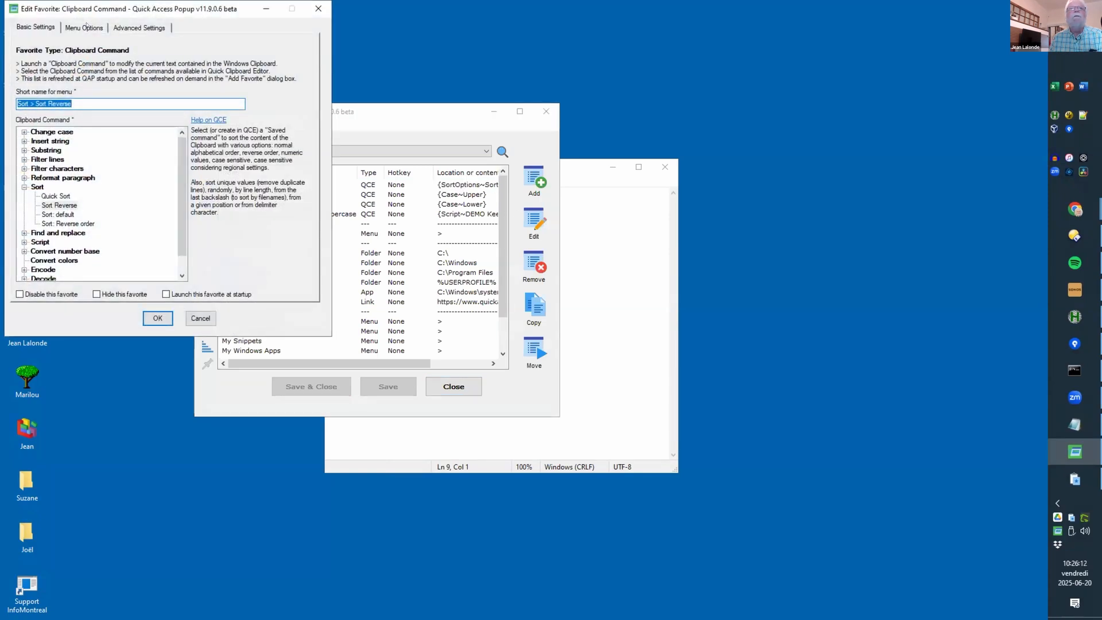
pyautogui.click(113, 25)
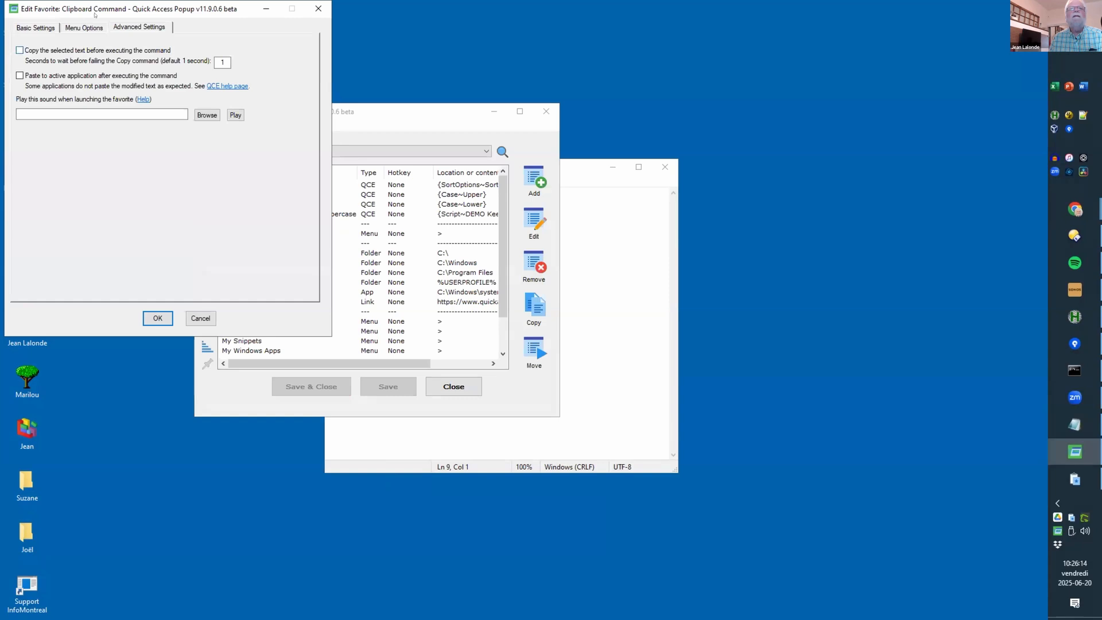
pyautogui.moveTo(102, 10); pyautogui.dragTo(479, 169)
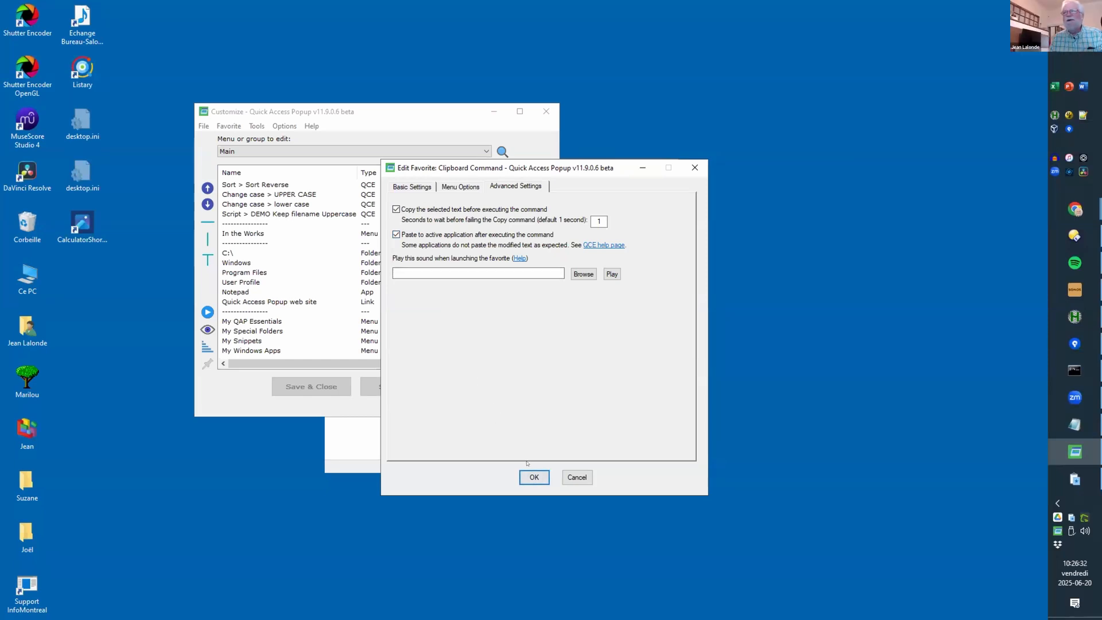
pyautogui.click(535, 479)
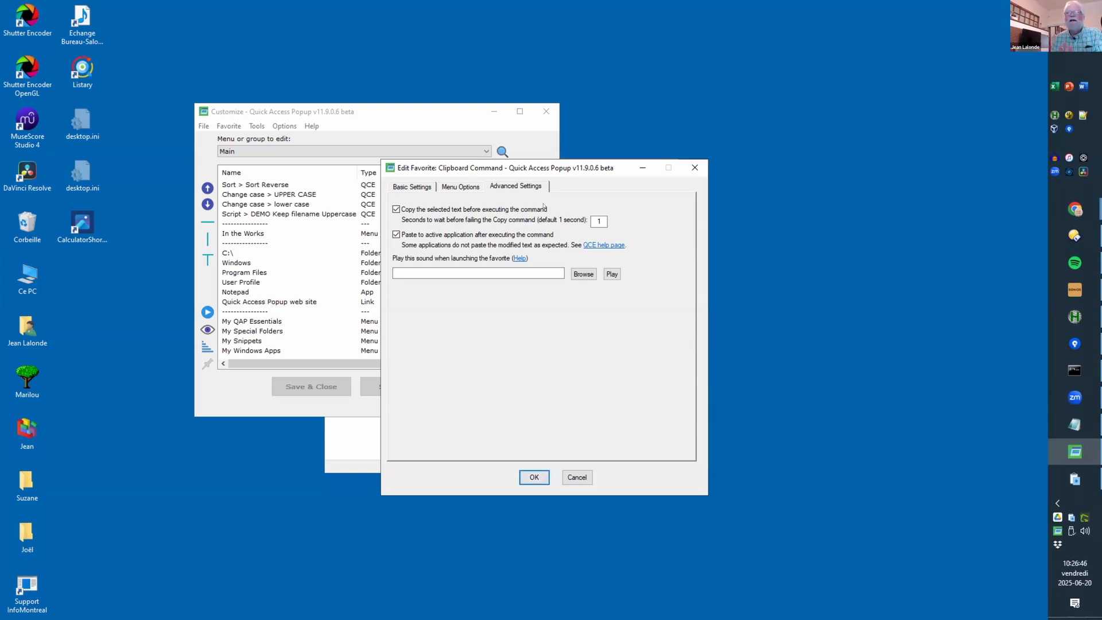
pyautogui.click(535, 474)
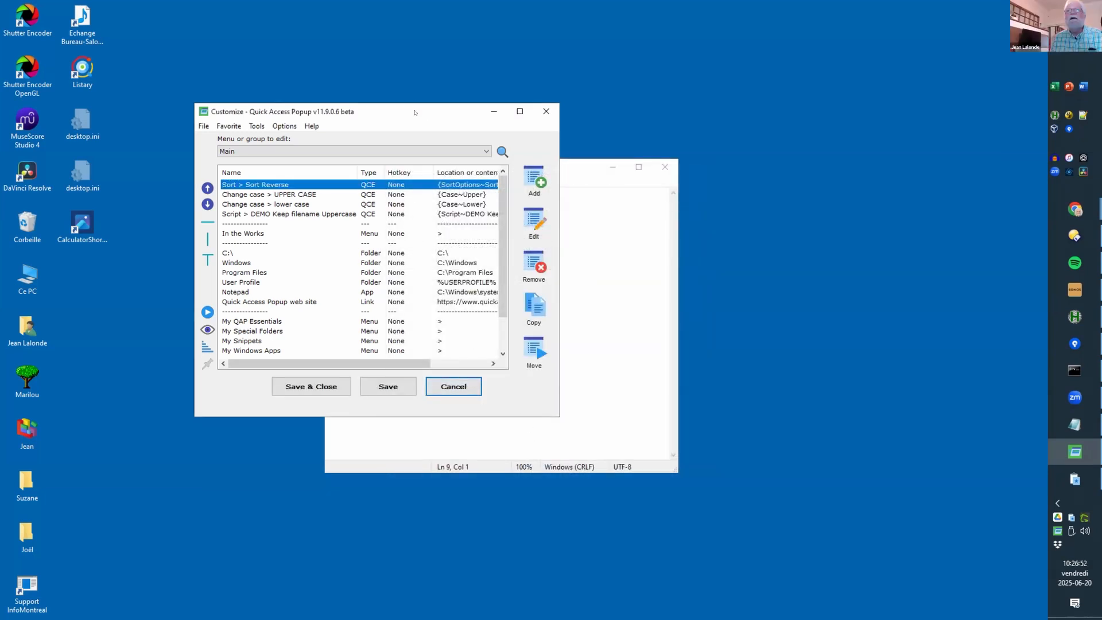
# Step: Return to Notepad and add a blank line below the numbers
pyautogui.moveTo(471, 112); pyautogui.dragTo(442, 99)
pyautogui.click(563, 232)
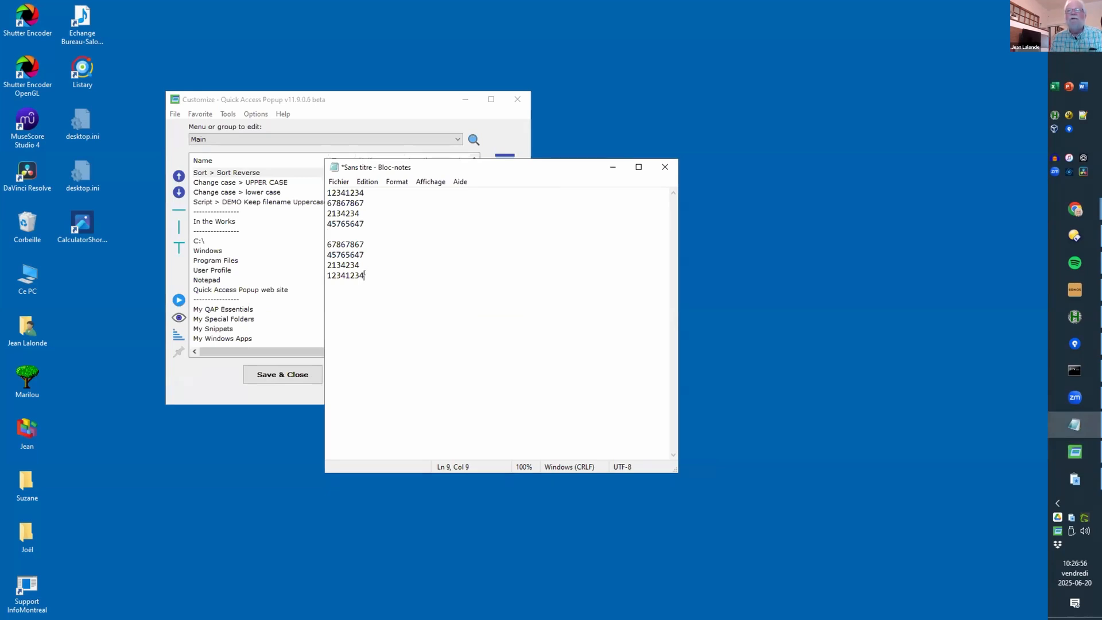
pyautogui.press('Return')
pyautogui.press('Return')
# Step: Type 7, 4, 78, 3, 7, 3 on separate lines in Notepad and select those six lines
pyautogui.write('7 4 78 3 7 3')
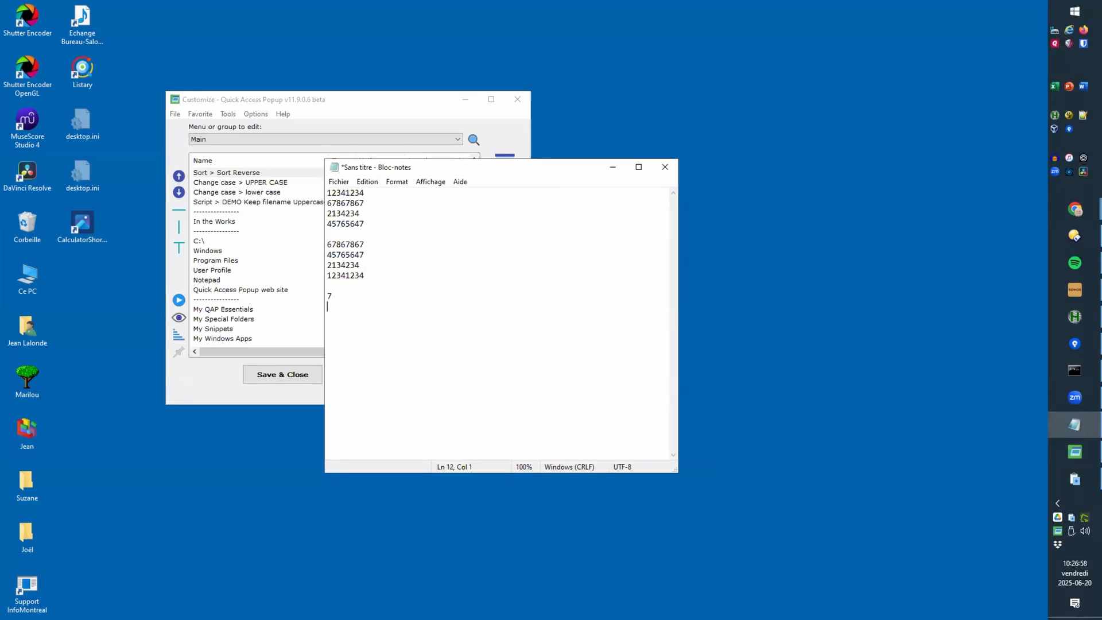
pyautogui.press('Up')
pyautogui.press('Up')
pyautogui.press('Up')
pyautogui.press('Up')
pyautogui.press('Up')
pyautogui.press('Up')
pyautogui.hotkey('shift', 'Down')
pyautogui.hotkey('shift', 'Down')
pyautogui.hotkey('shift', 'Down')
pyautogui.hotkey('shift', 'Down')
pyautogui.hotkey('shift', 'Down')
# Step: Save Quick Access Popup's favorites list and bring Notepad with the number lists back in front
pyautogui.click(280, 95)
pyautogui.click(343, 374)
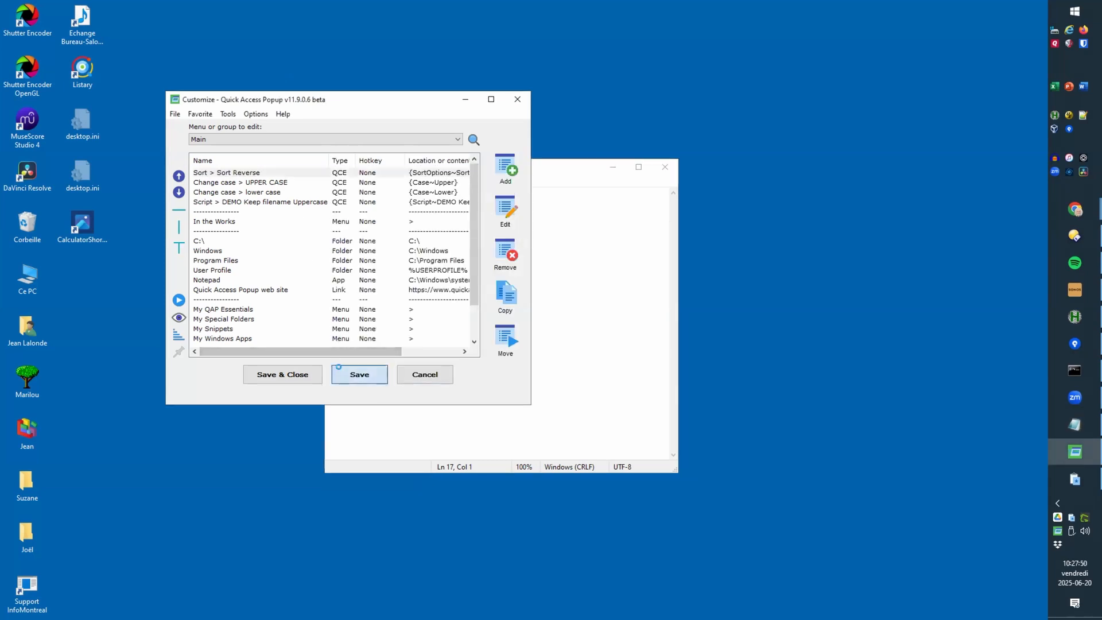
pyautogui.click(553, 168)
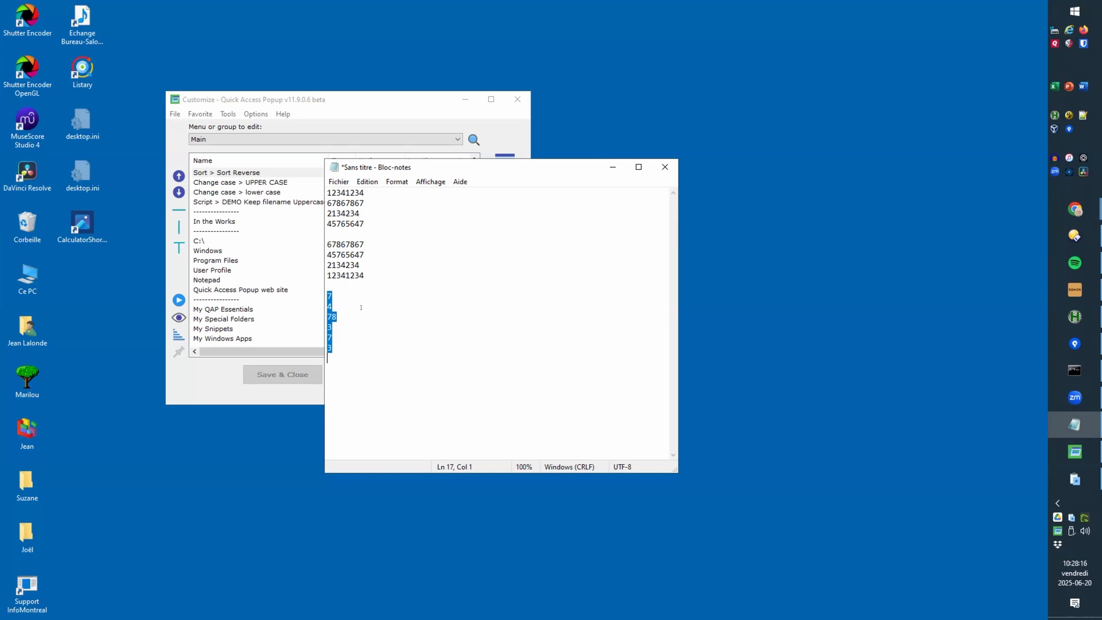
pyautogui.keyDown('ctrl'); pyautogui.scroll(5, 374, 307); pyautogui.keyUp('ctrl')
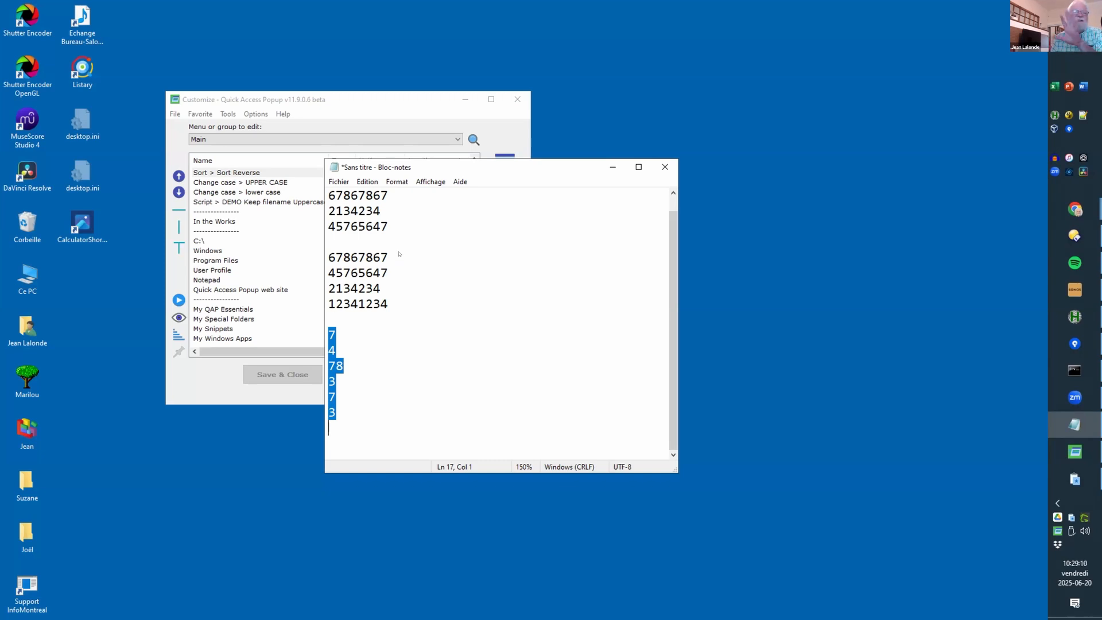
# Step: Run Sort > Sort Reverse from the popup menu on Notepad's numbers, which triggers a copy error
pyautogui.middleClick(343, 345)
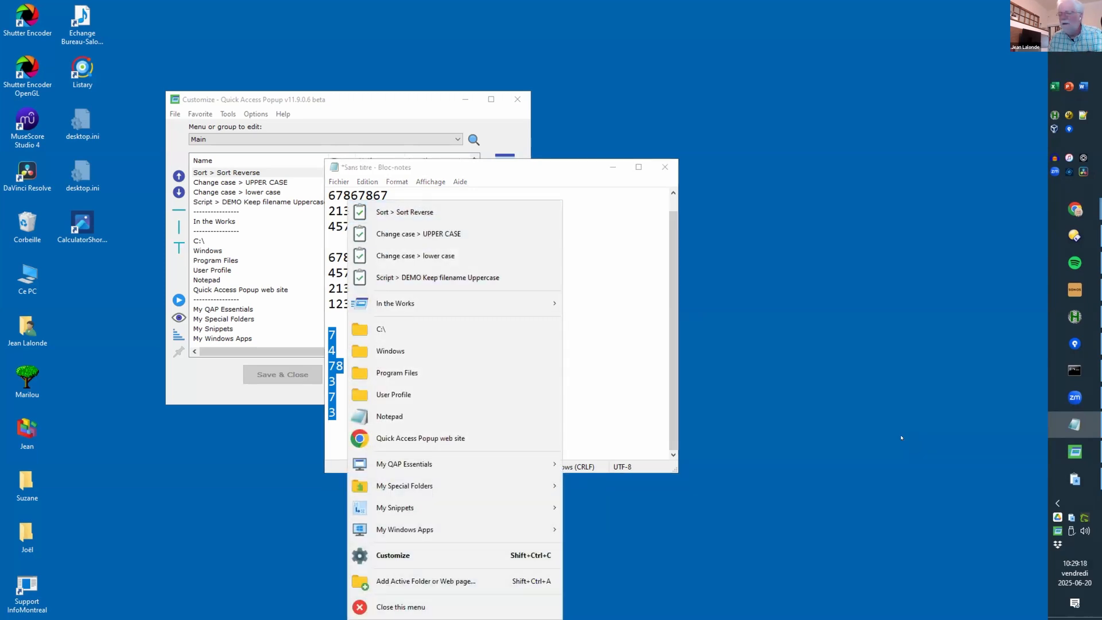
pyautogui.click(1074, 479)
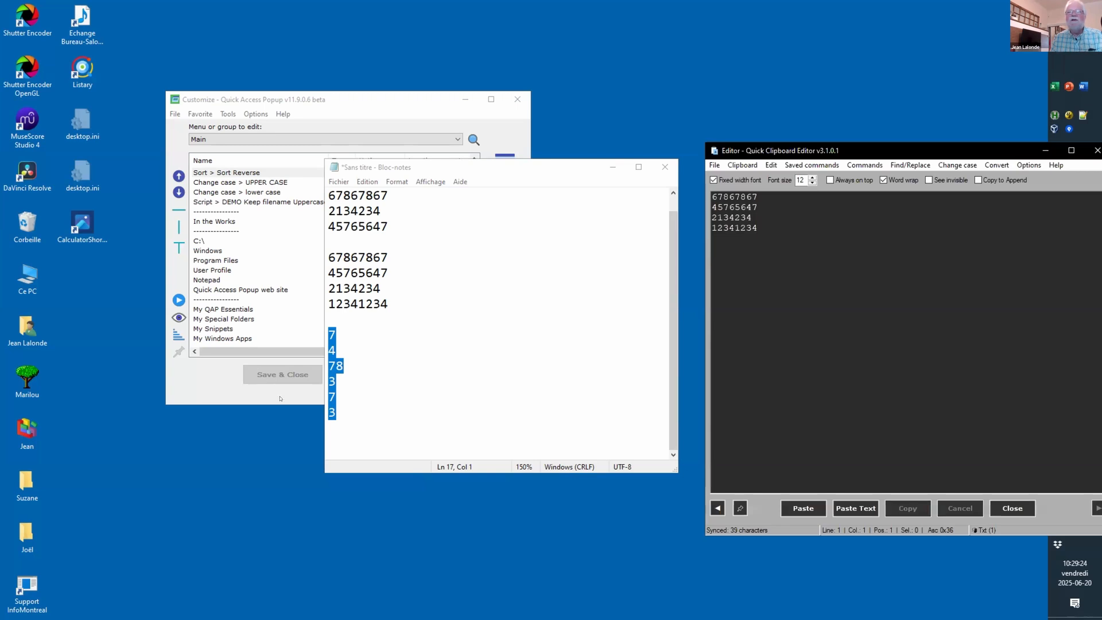
pyautogui.middleClick(326, 363)
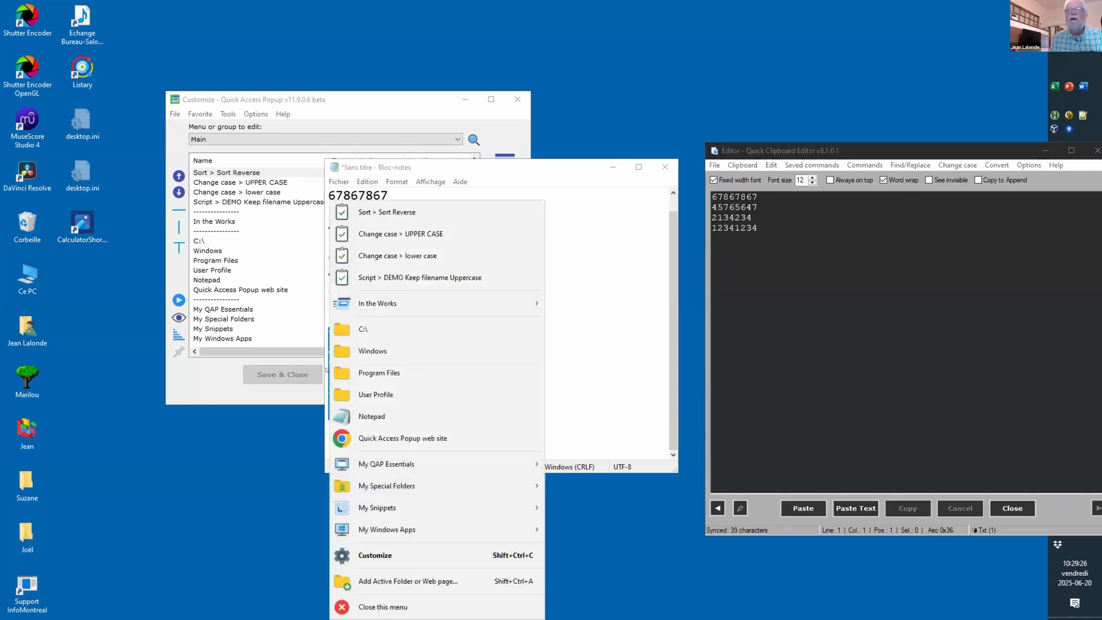
pyautogui.click(379, 212)
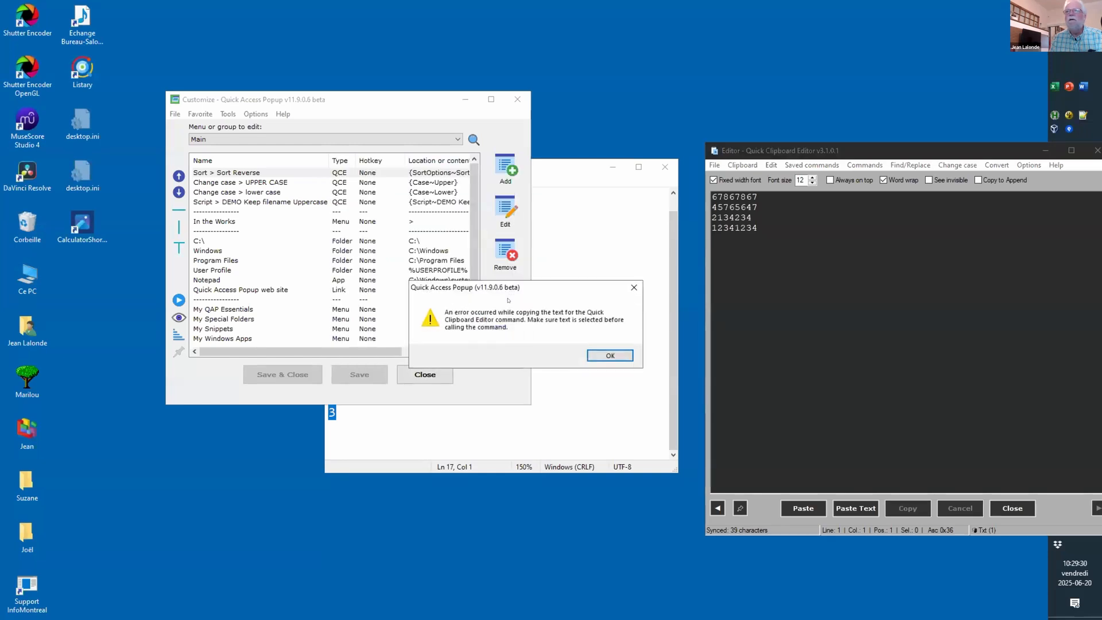
# Step: Uncheck 'Copy the selected text' in the Sort Reverse favorite's Advanced Settings, dismissing both errors
pyautogui.click(599, 356)
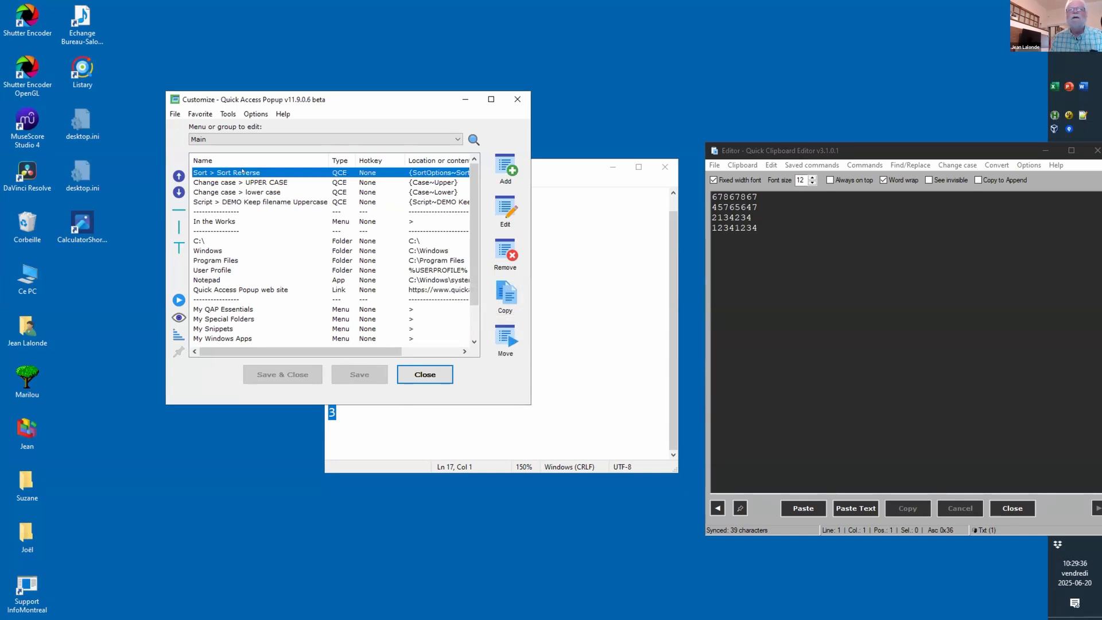
pyautogui.click(505, 210)
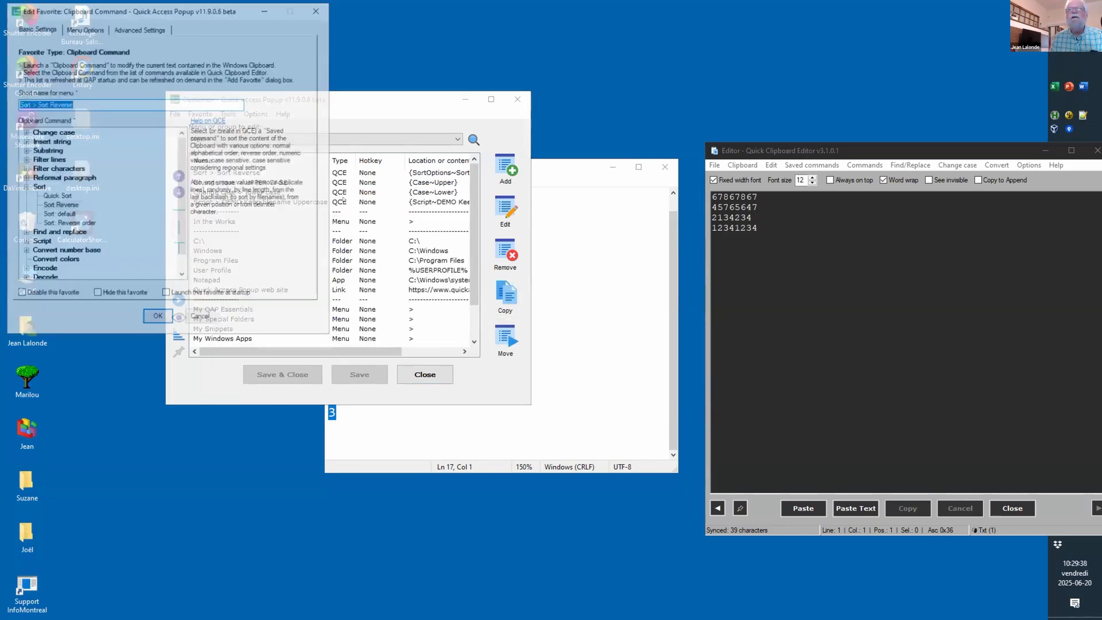
pyautogui.click(132, 28)
pyautogui.click(20, 51)
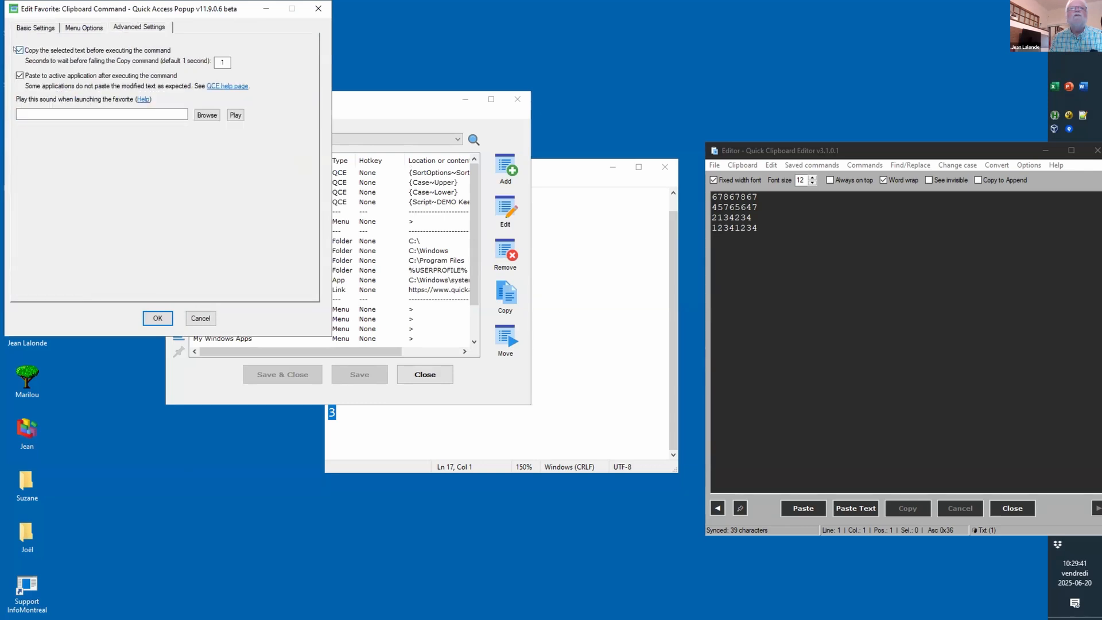
pyautogui.click(158, 318)
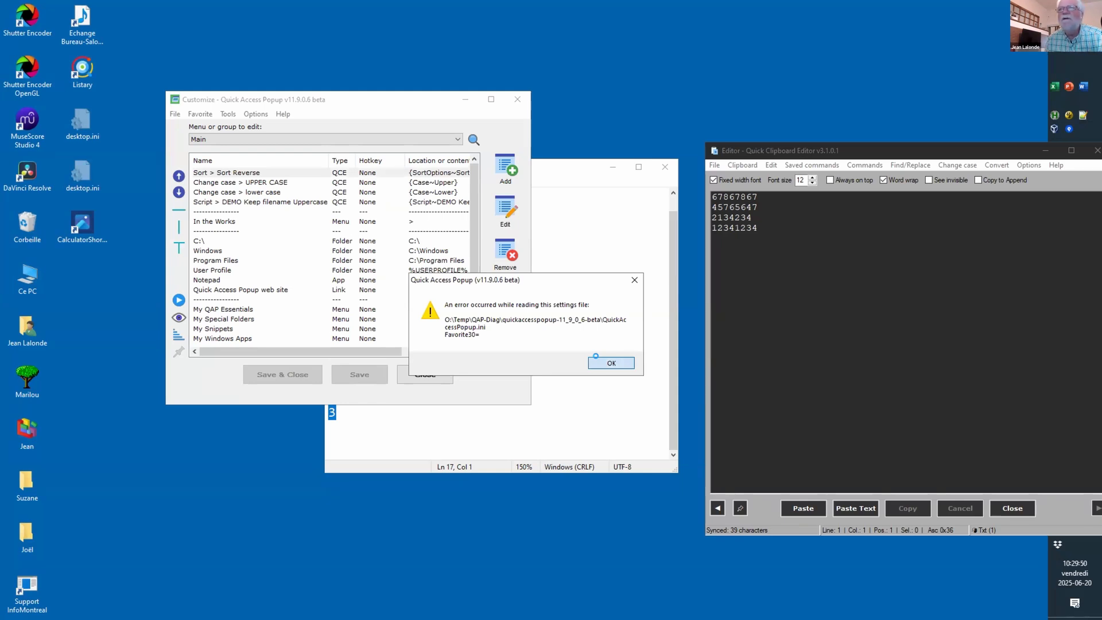
pyautogui.click(596, 358)
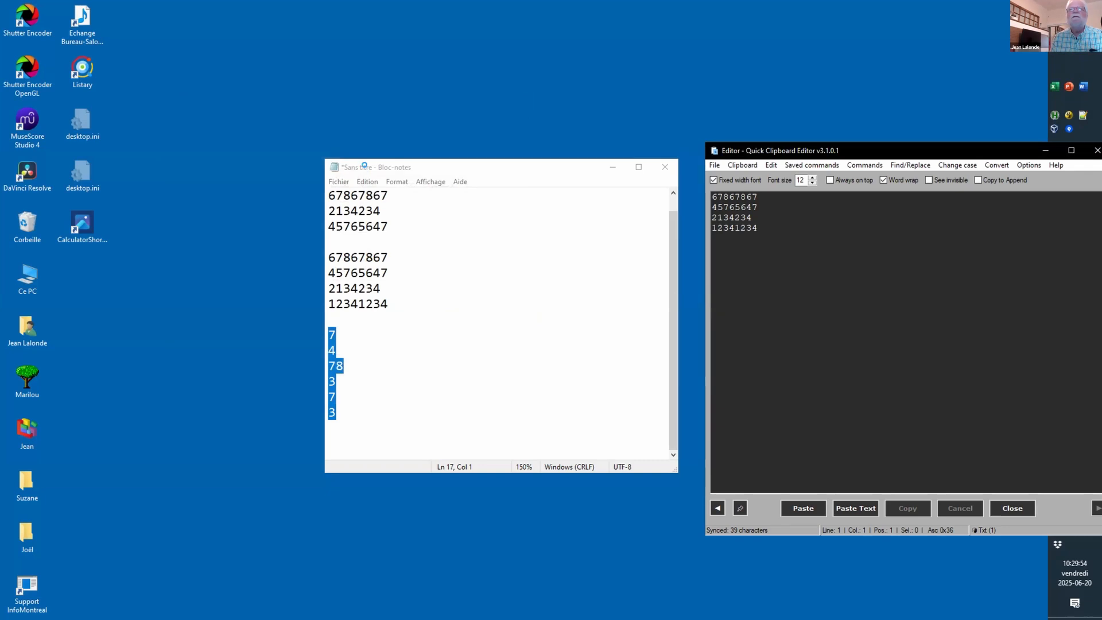
pyautogui.moveTo(365, 161); pyautogui.dragTo(356, 152)
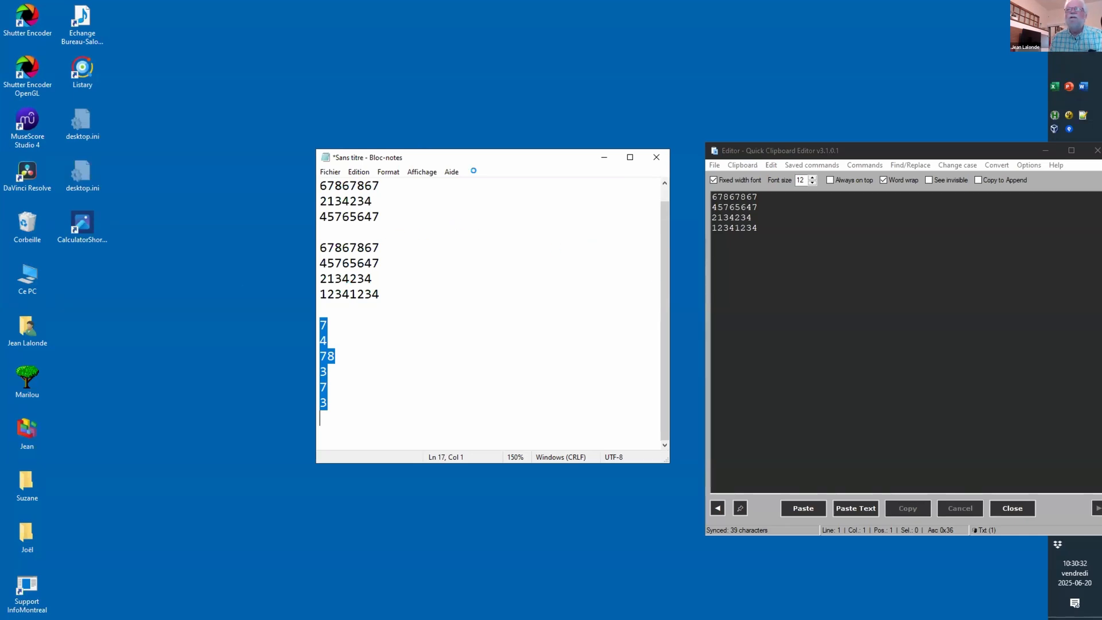
pyautogui.moveTo(484, 146); pyautogui.dragTo(410, 123)
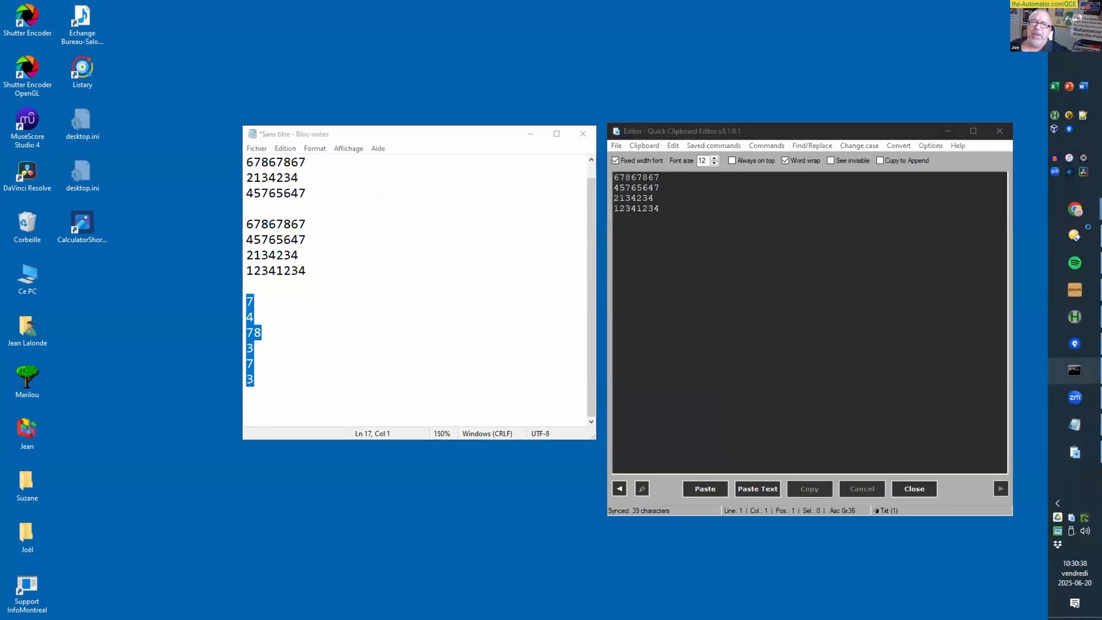
# Step: Delete QuickAccessPopup.ini in Directory Opus and relaunch QuickAccessPopup-64-bit.exe, declining Directory Opus integration
pyautogui.click(1064, 227)
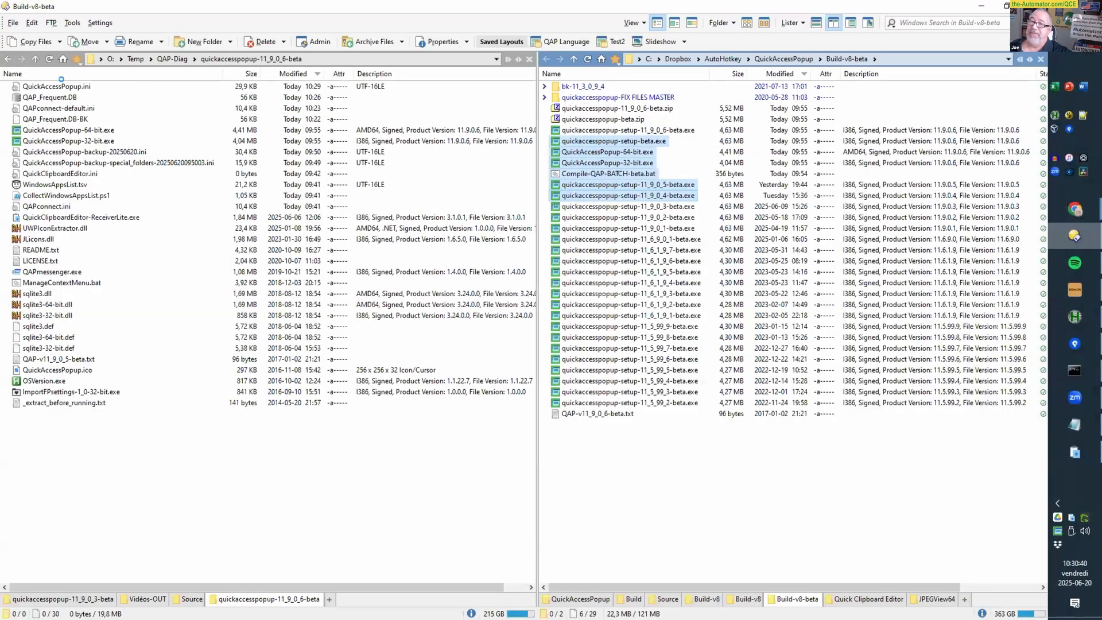
pyautogui.click(57, 86)
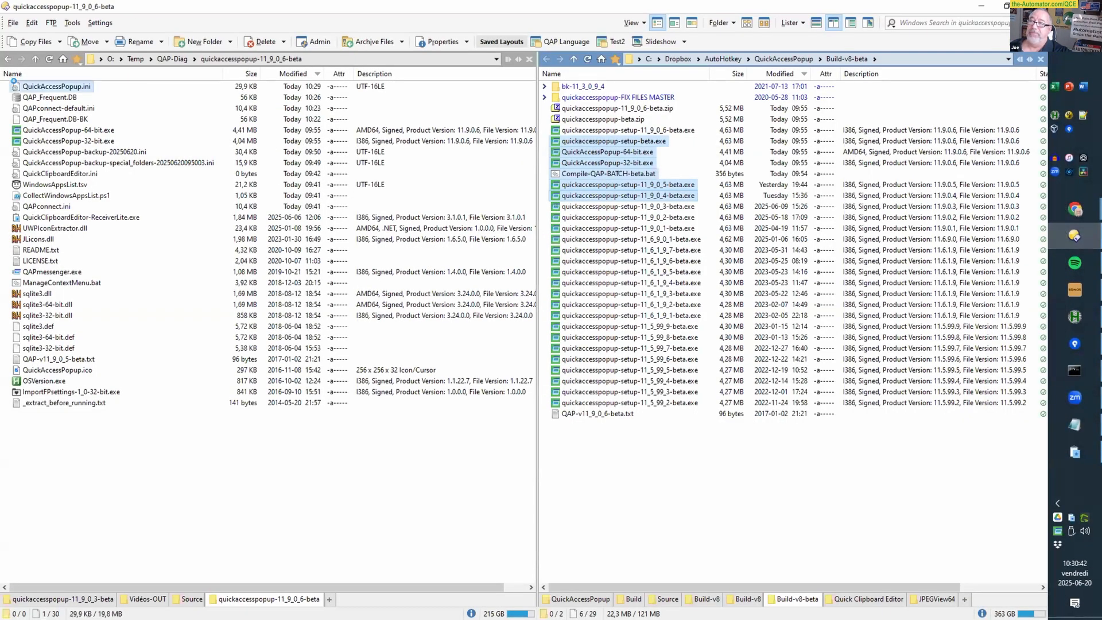
pyautogui.moveTo(50, 138)
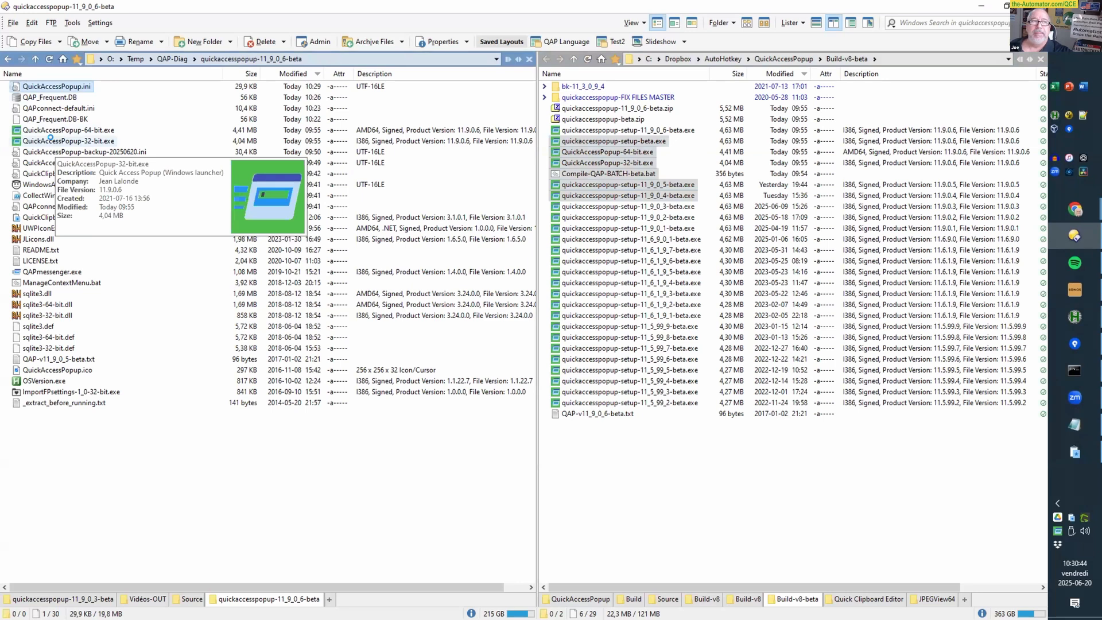
pyautogui.press('Delete')
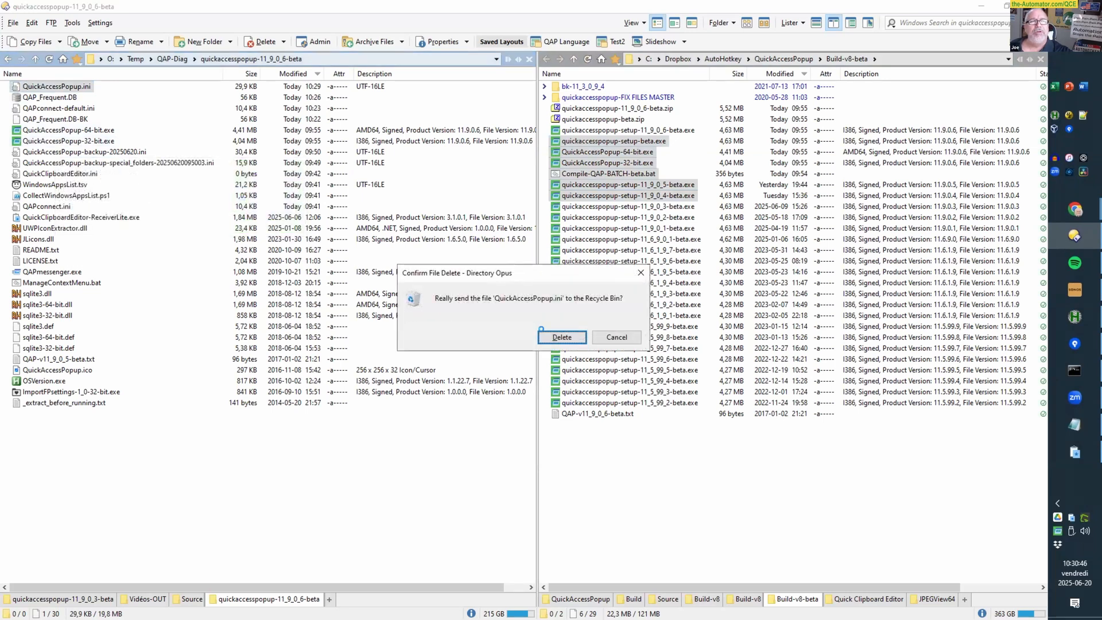
pyautogui.click(542, 331)
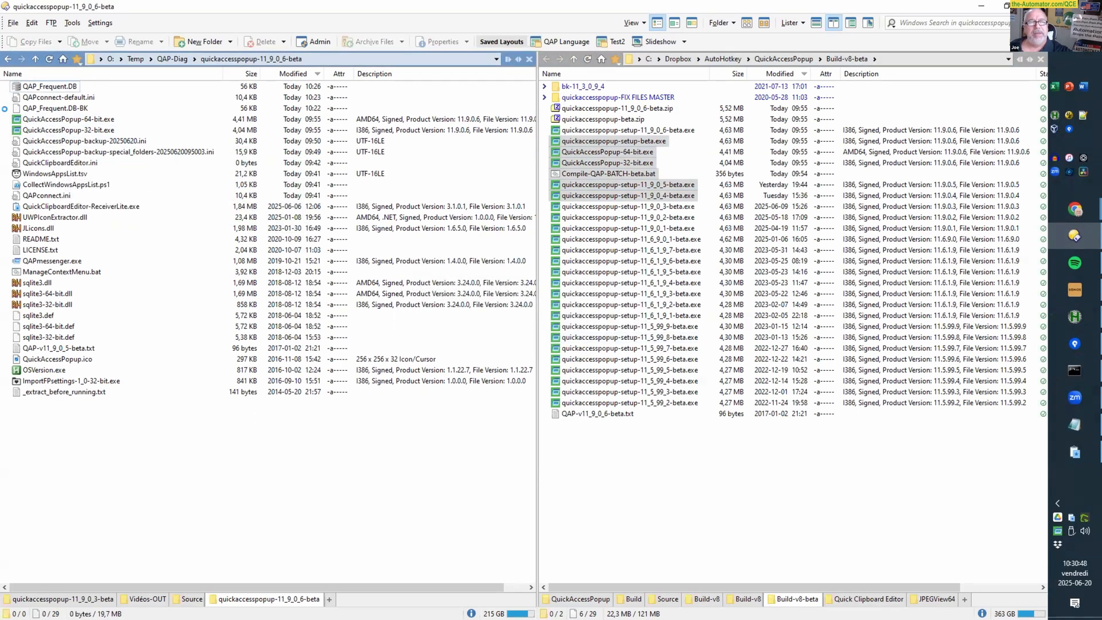
pyautogui.press('Return')
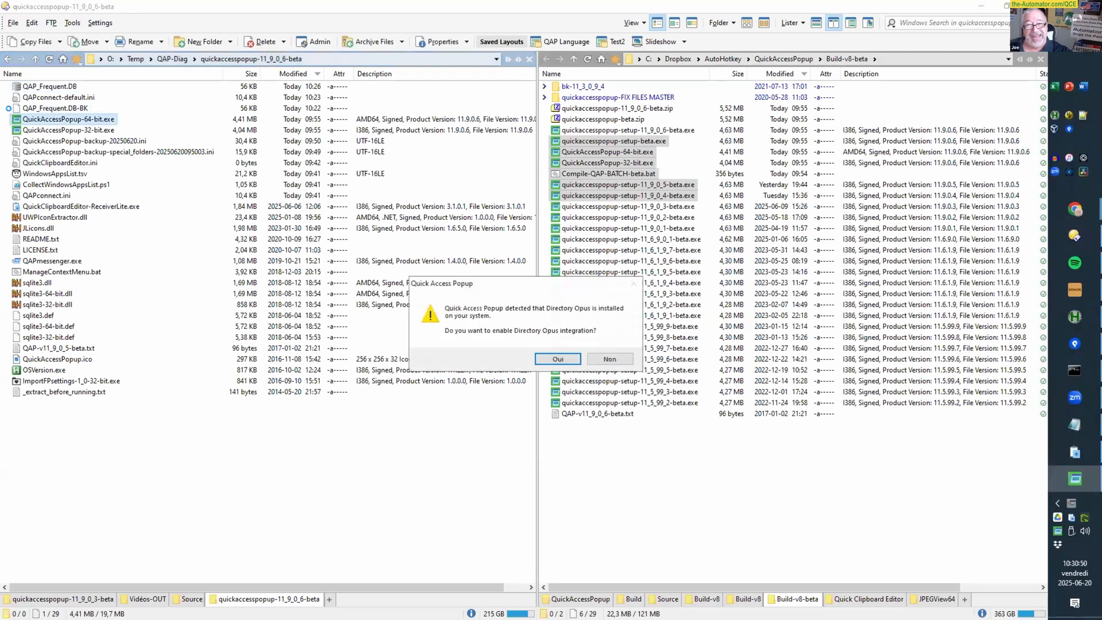
pyautogui.click(601, 360)
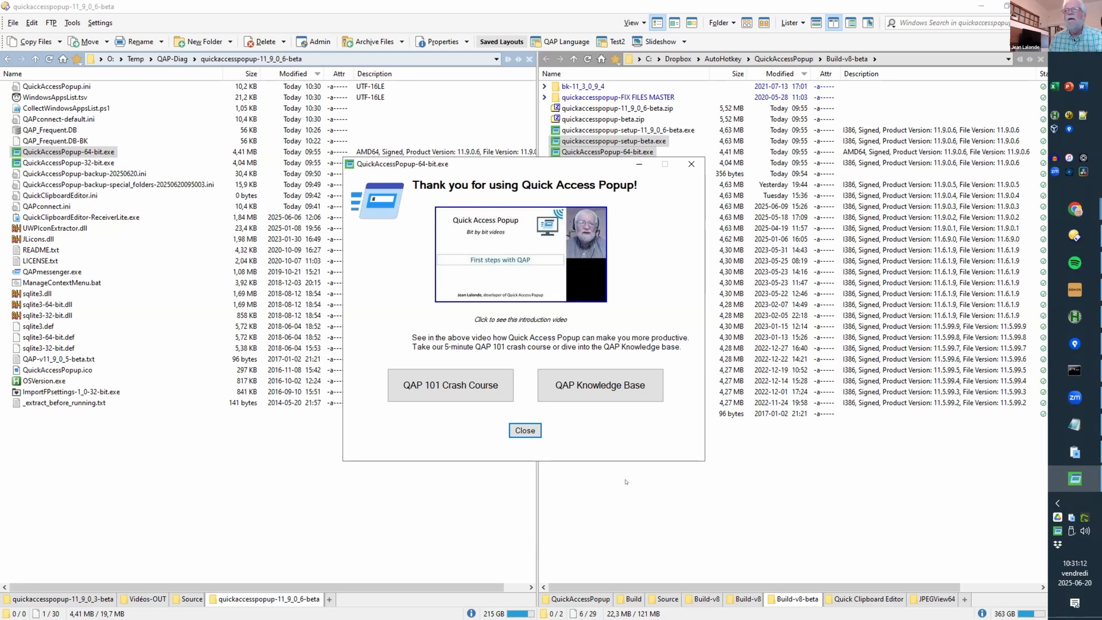
# Step: Close the welcome window and startup tips, minimize Directory Opus, and move Customize to the upper left
pyautogui.click(525, 431)
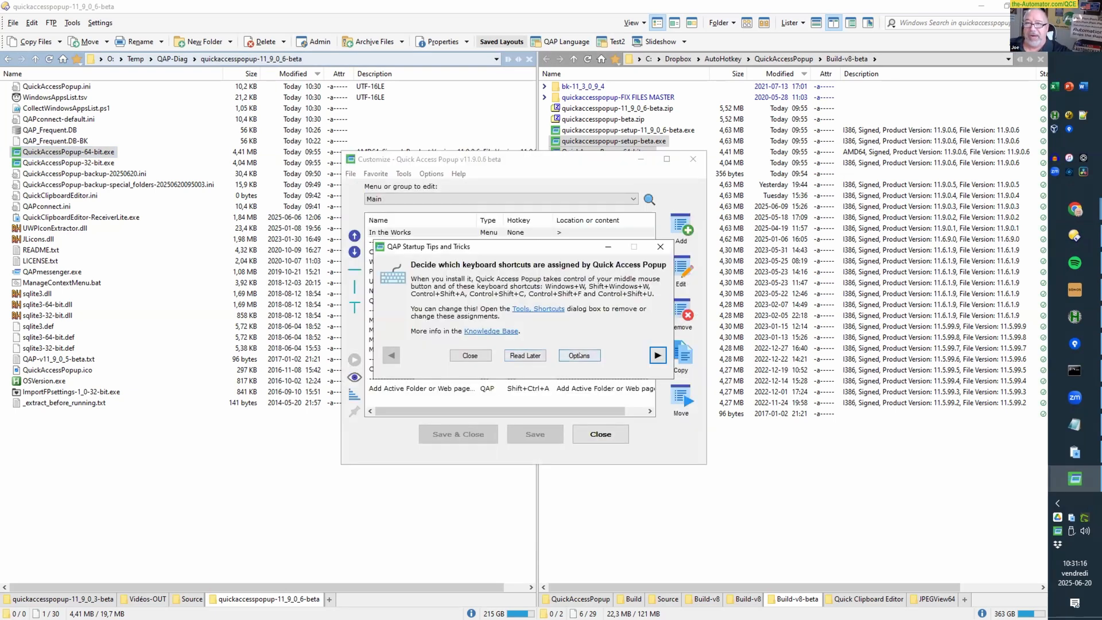
pyautogui.click(525, 355)
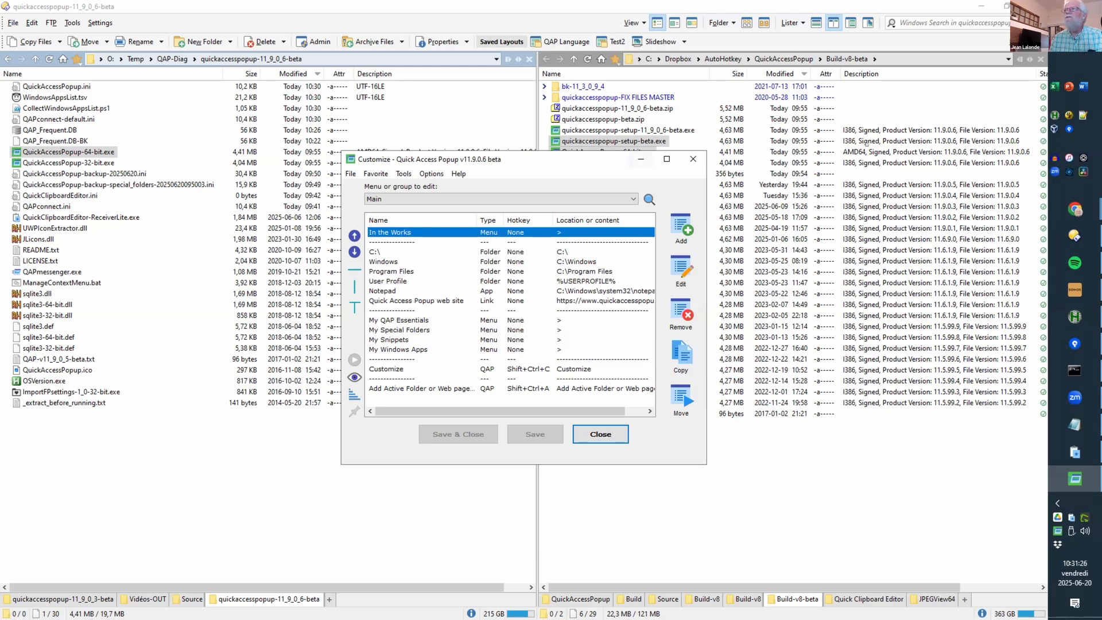
pyautogui.click(981, 7)
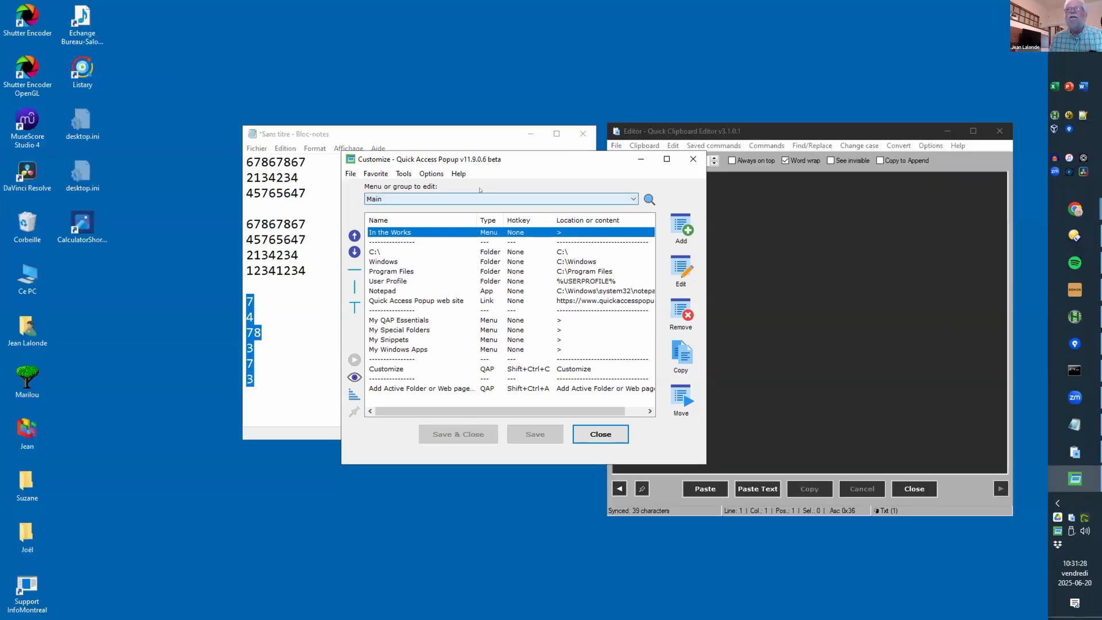
pyautogui.moveTo(482, 159); pyautogui.dragTo(212, 65)
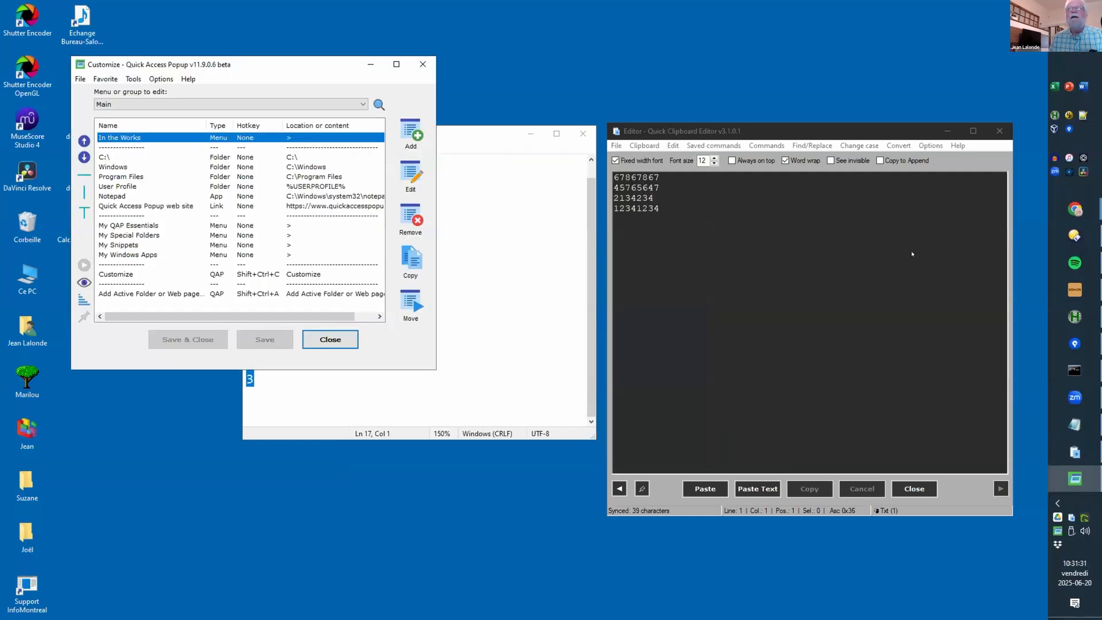
# Step: Restore Directory Opus and copy the paths of all 29 Build-v8-beta files
pyautogui.click(1075, 236)
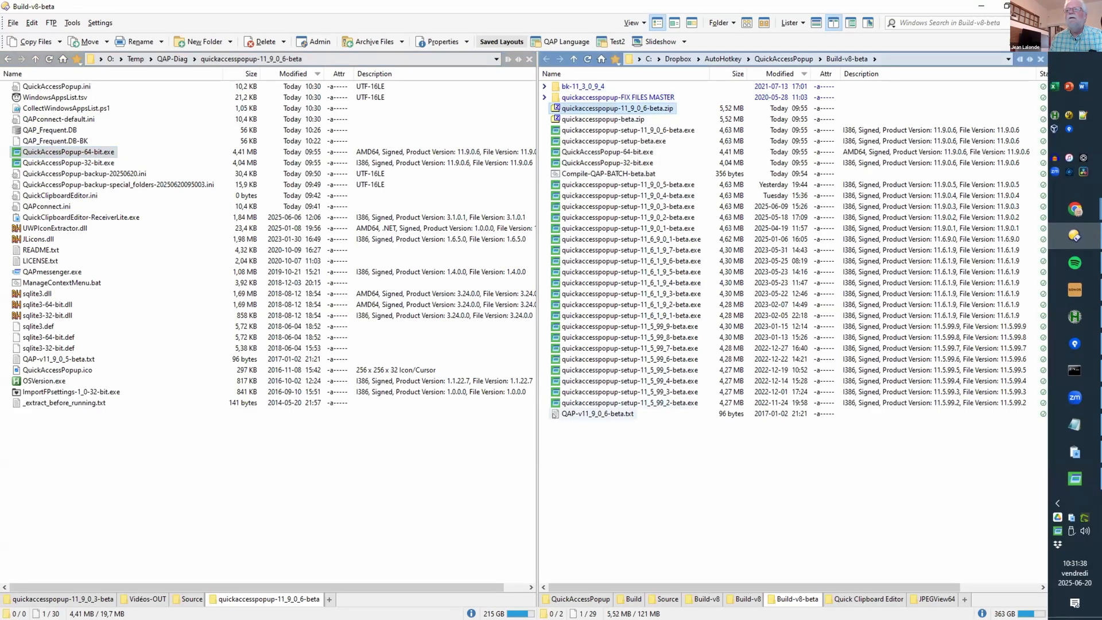
pyautogui.keyDown('shift'); pyautogui.click(554, 414); pyautogui.keyUp('shift')
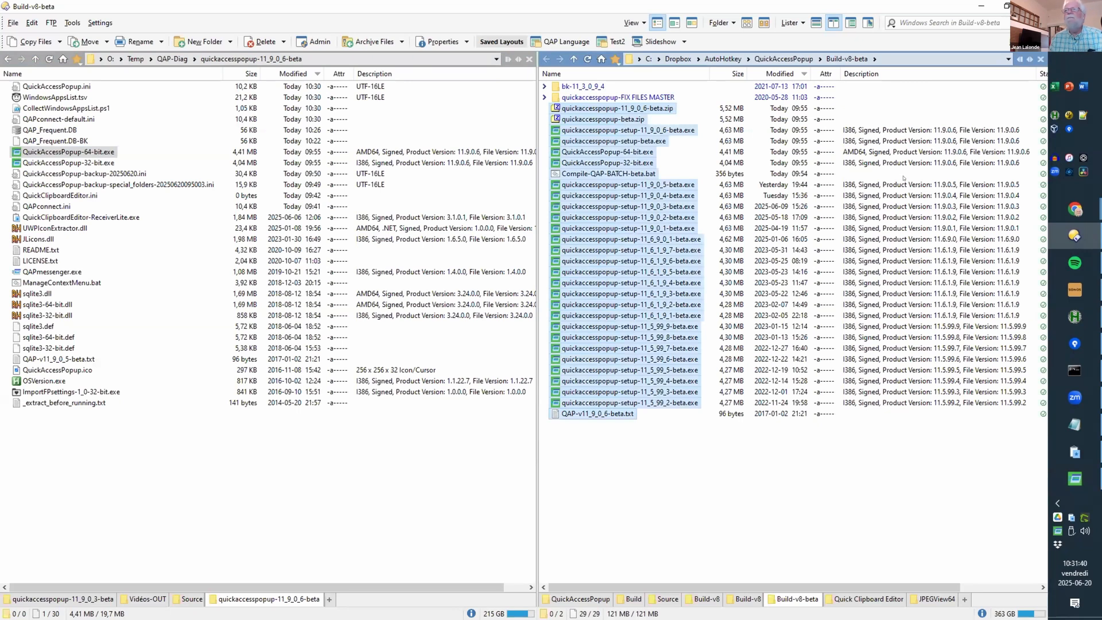
pyautogui.hotkey('alt', 'Tab')
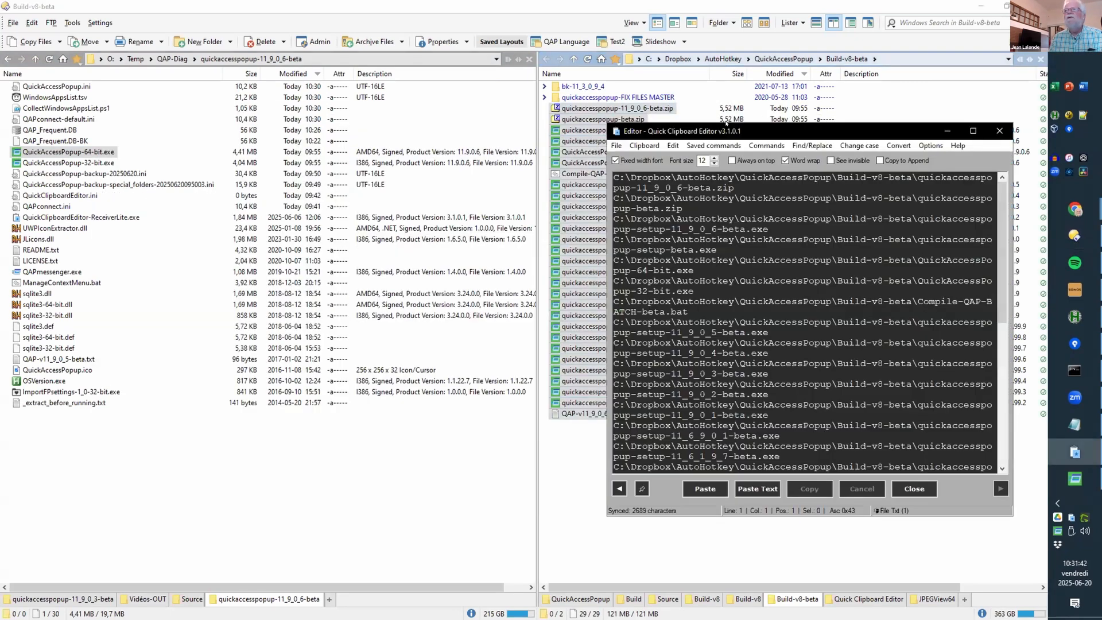
# Step: Move and widen Quick Clipboard Editor so each path fits on one line
pyautogui.moveTo(804, 131); pyautogui.dragTo(691, 132)
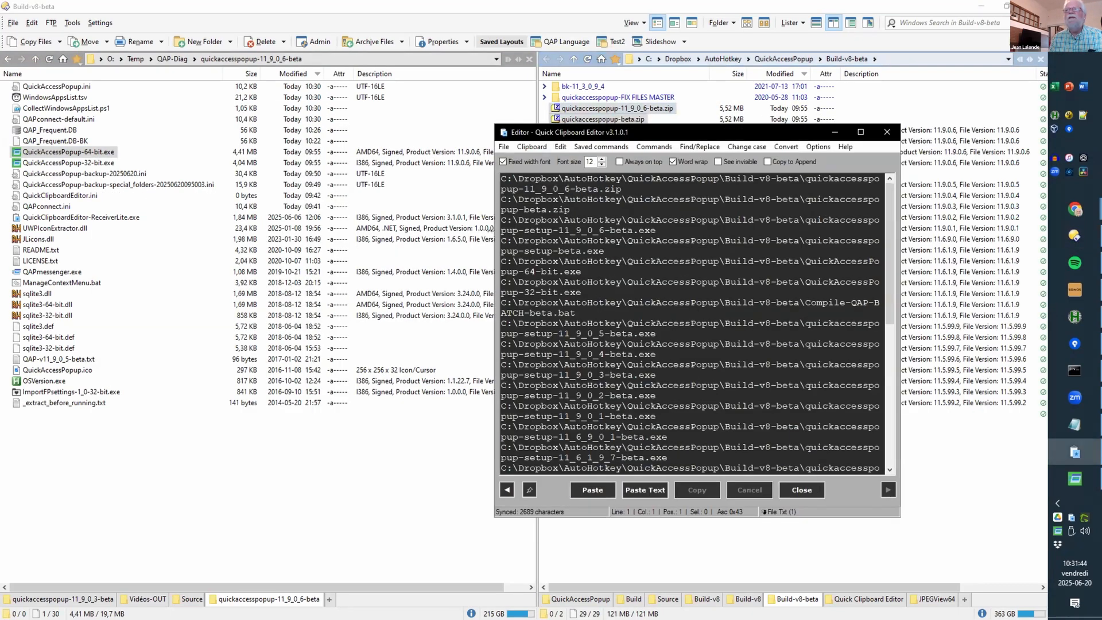
pyautogui.moveTo(495, 321); pyautogui.dragTo(281, 322)
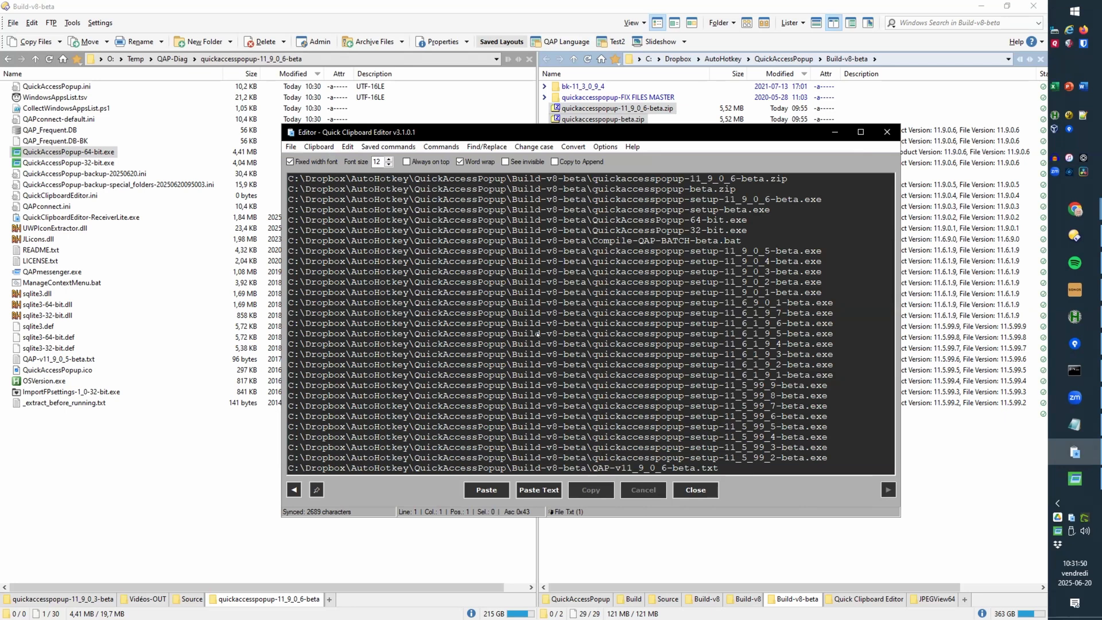
pyautogui.click(441, 147)
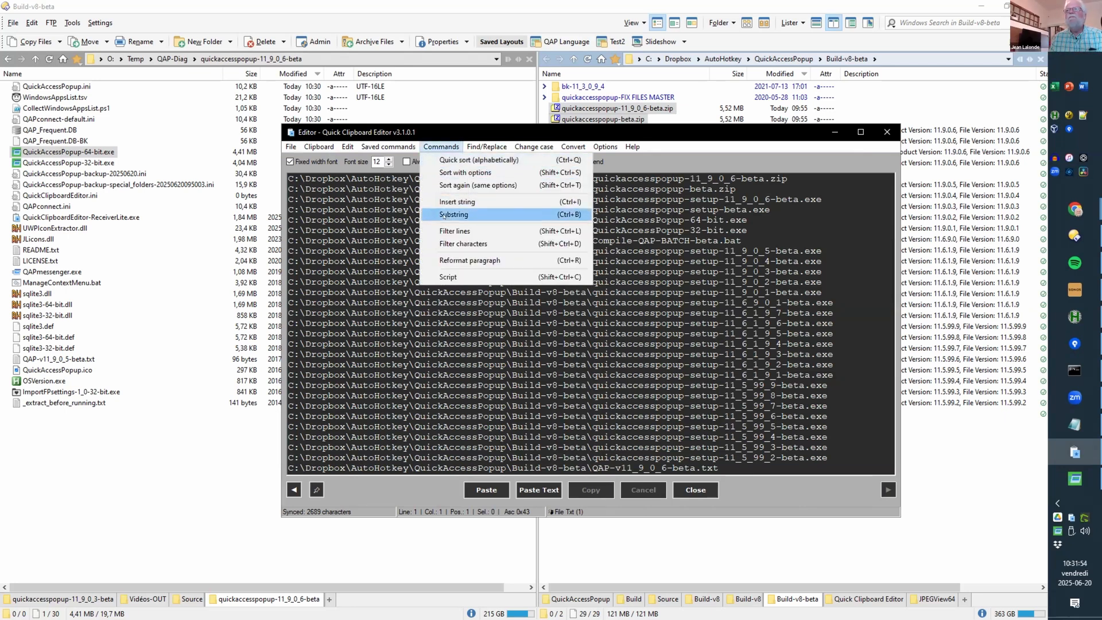
pyautogui.click(778, 199)
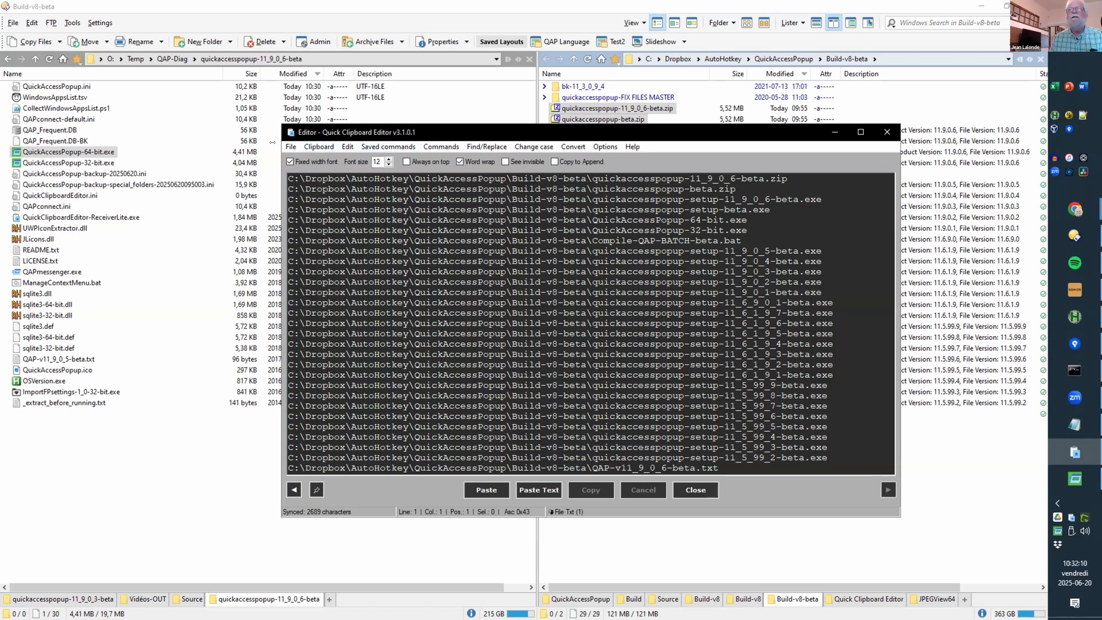
# Step: Add the clipboard command Script > DEMO Keep filename Uppercase as a new Main menu favorite
pyautogui.hotkey('alt', 'Tab')
pyautogui.hotkey('alt', 'Tab')
pyautogui.click(401, 126)
pyautogui.doubleClick(177, 242)
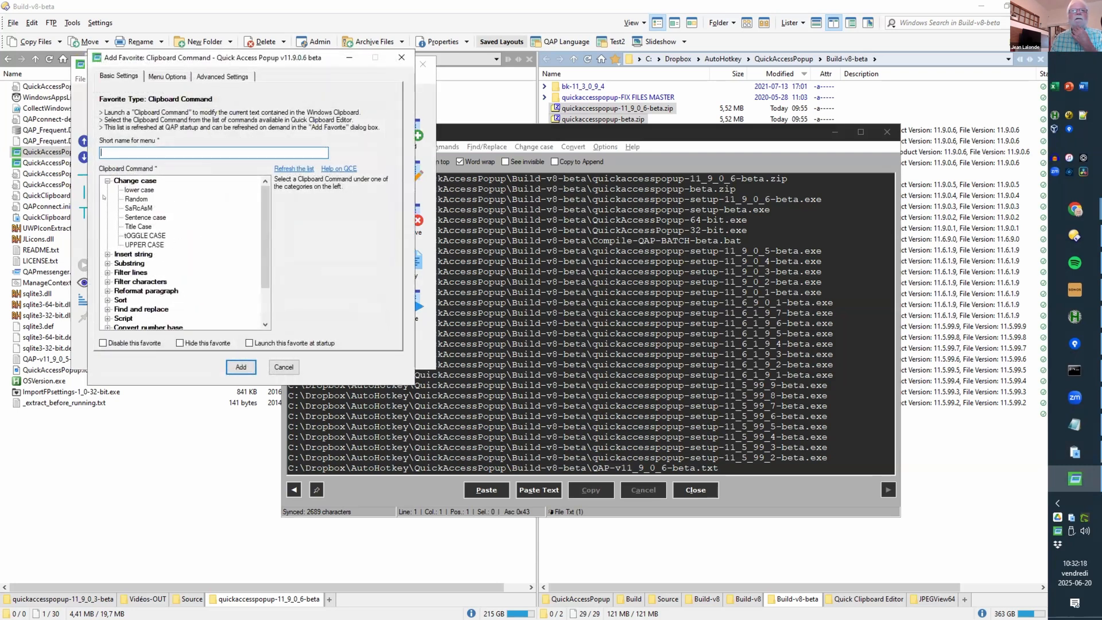
pyautogui.click(107, 254)
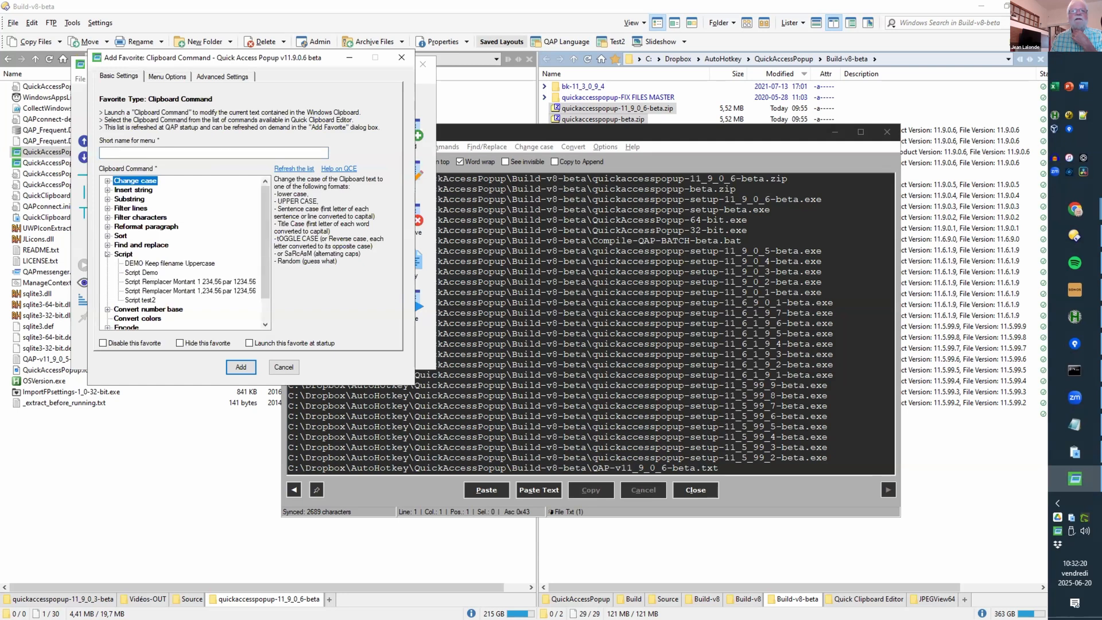
pyautogui.click(146, 263)
pyautogui.click(250, 368)
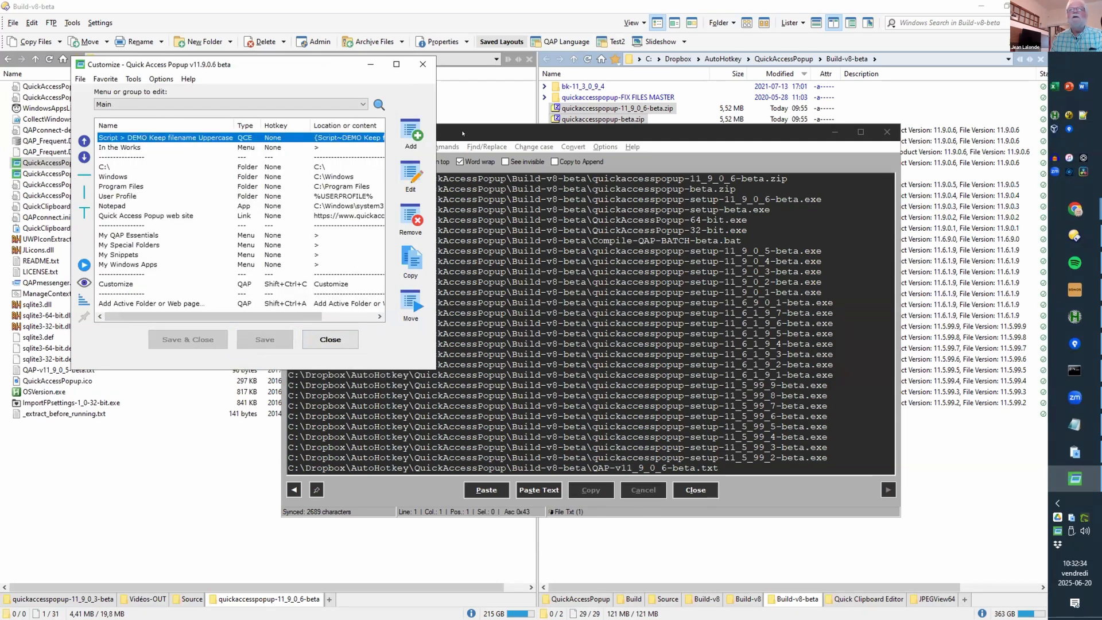
# Step: Set the popup menu's mouse trigger to Wheel Right in Options > Popup Hotkeys and save
pyautogui.click(490, 135)
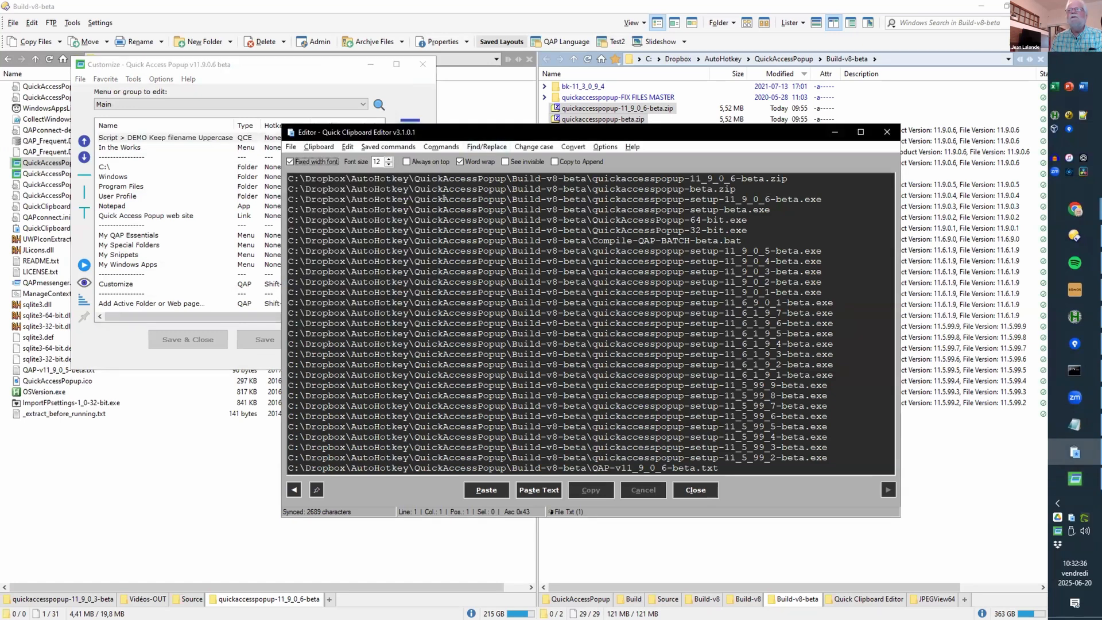
pyautogui.click(194, 65)
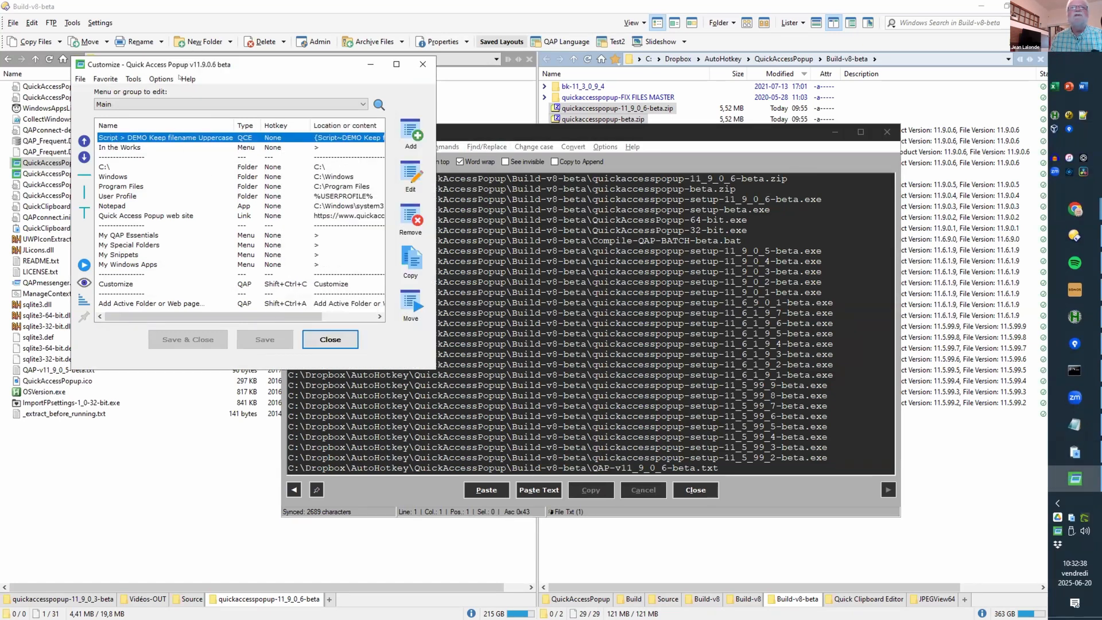
pyautogui.click(162, 79)
pyautogui.click(172, 121)
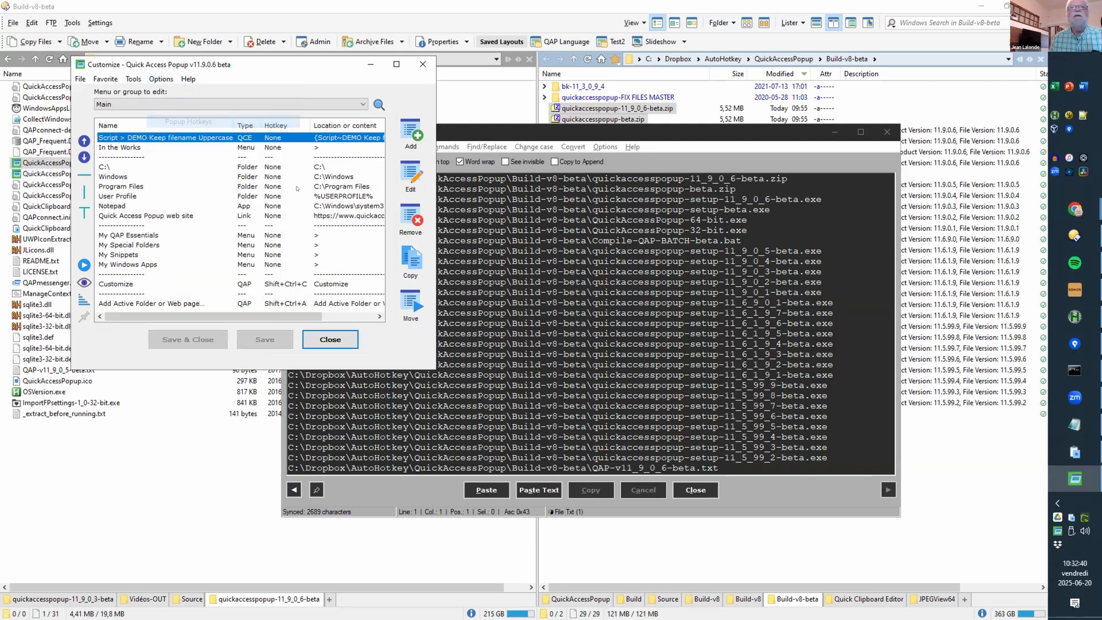
pyautogui.click(314, 131)
pyautogui.click(252, 237)
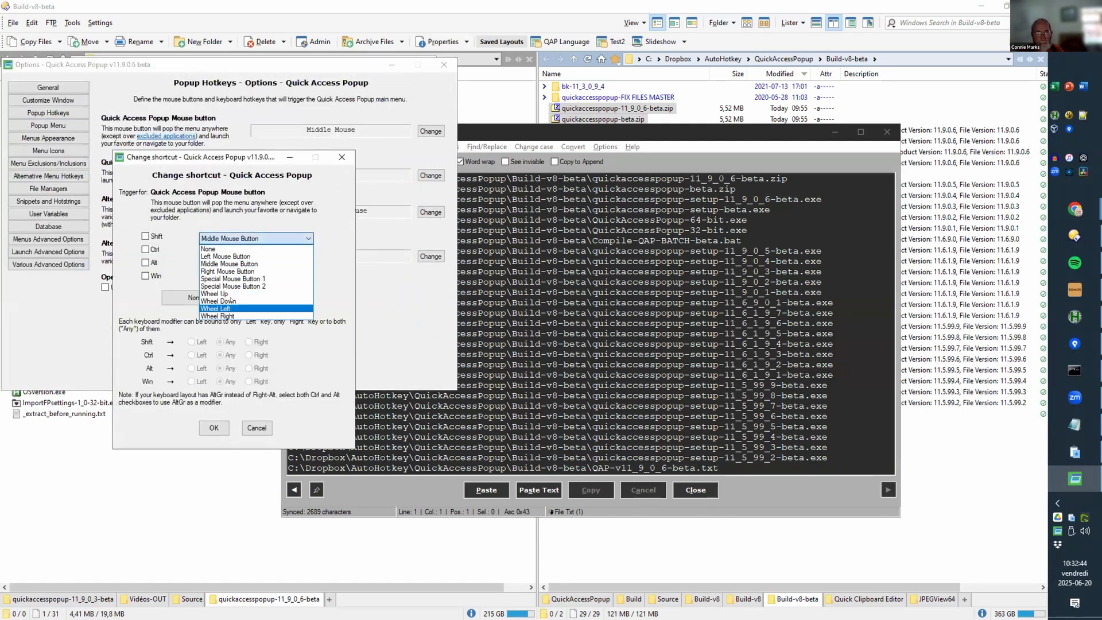
pyautogui.click(231, 316)
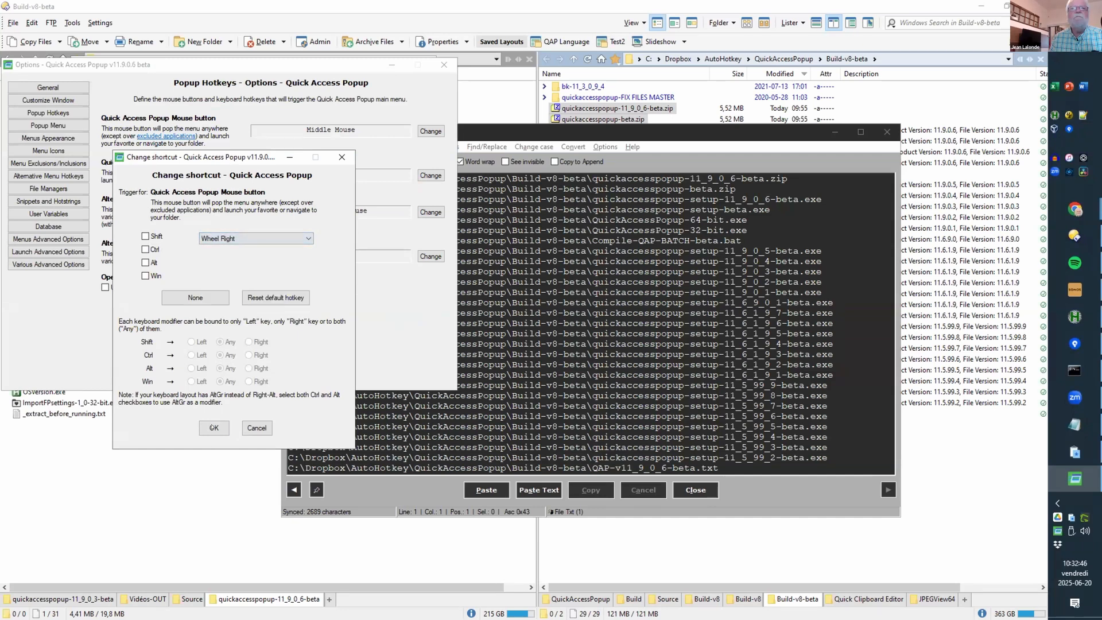
pyautogui.click(213, 427)
pyautogui.click(238, 371)
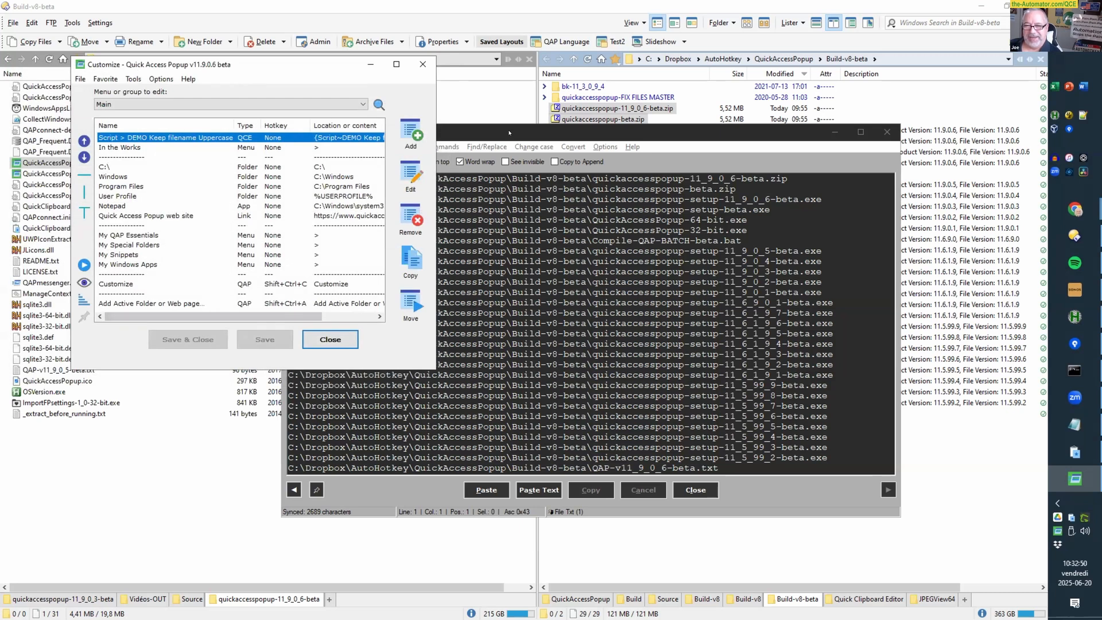
pyautogui.click(508, 132)
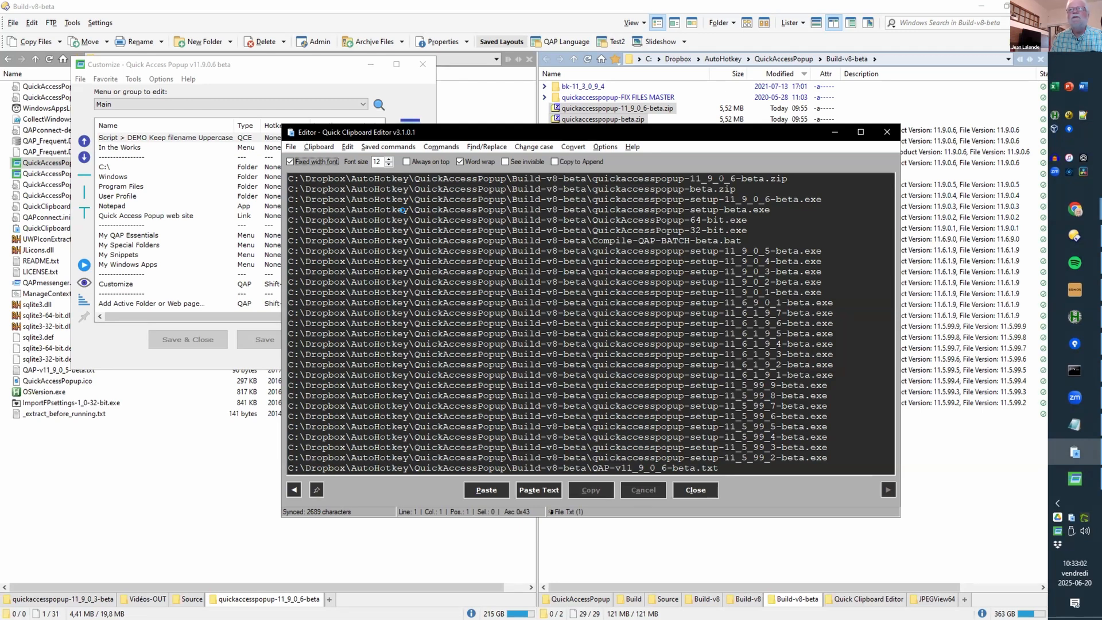
# Step: Run DEMO Keep filename Uppercase on the clipboard paths, then undo to restore the full paths
pyautogui.middleClick(408, 218)
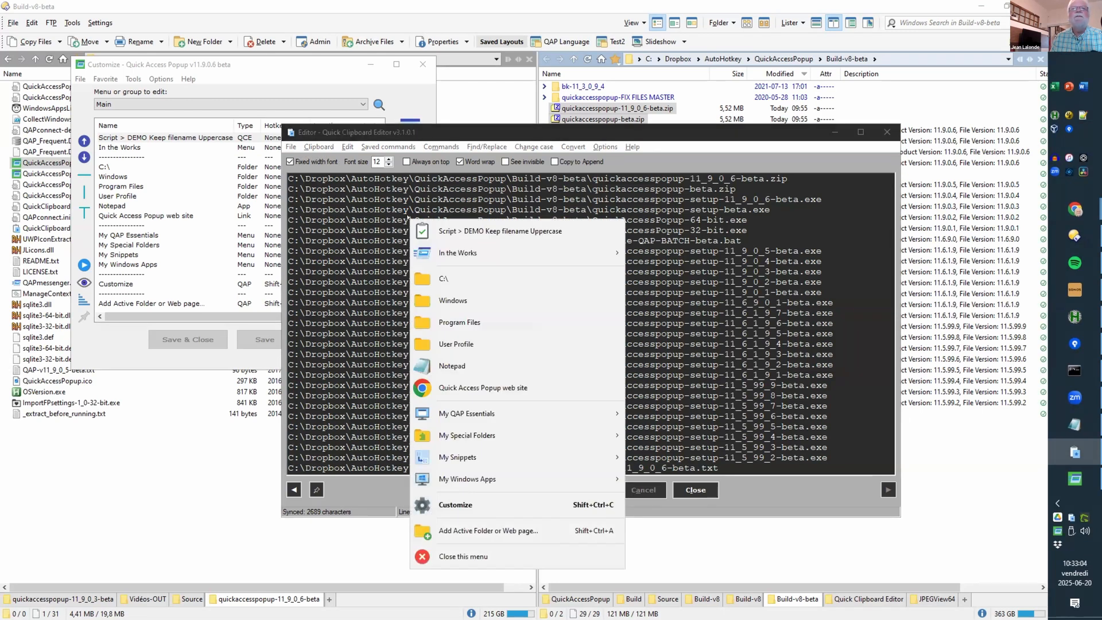
pyautogui.click(500, 230)
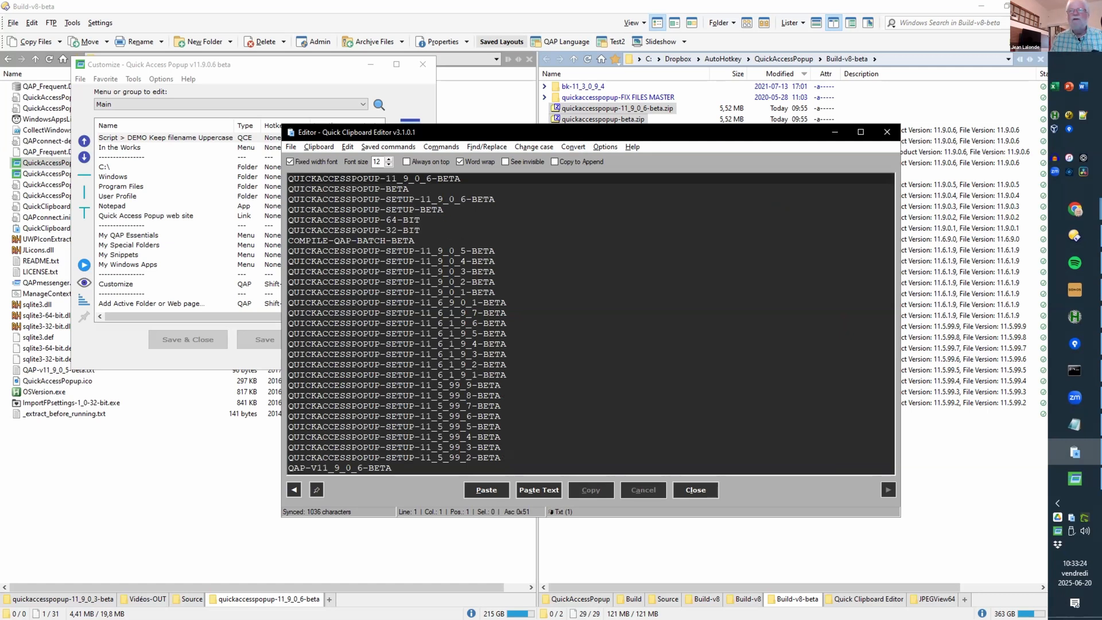
pyautogui.hotkey('ctrl', 'z')
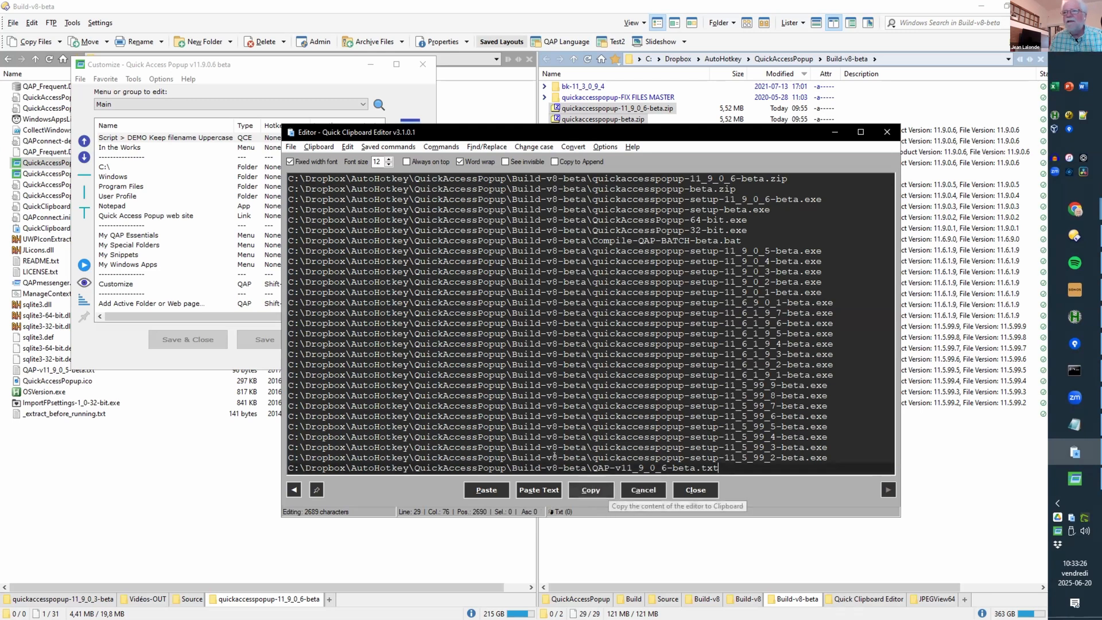
# Step: Copy the full paths, paste them over Notepad's numbers, and maximize Notepad
pyautogui.click(585, 491)
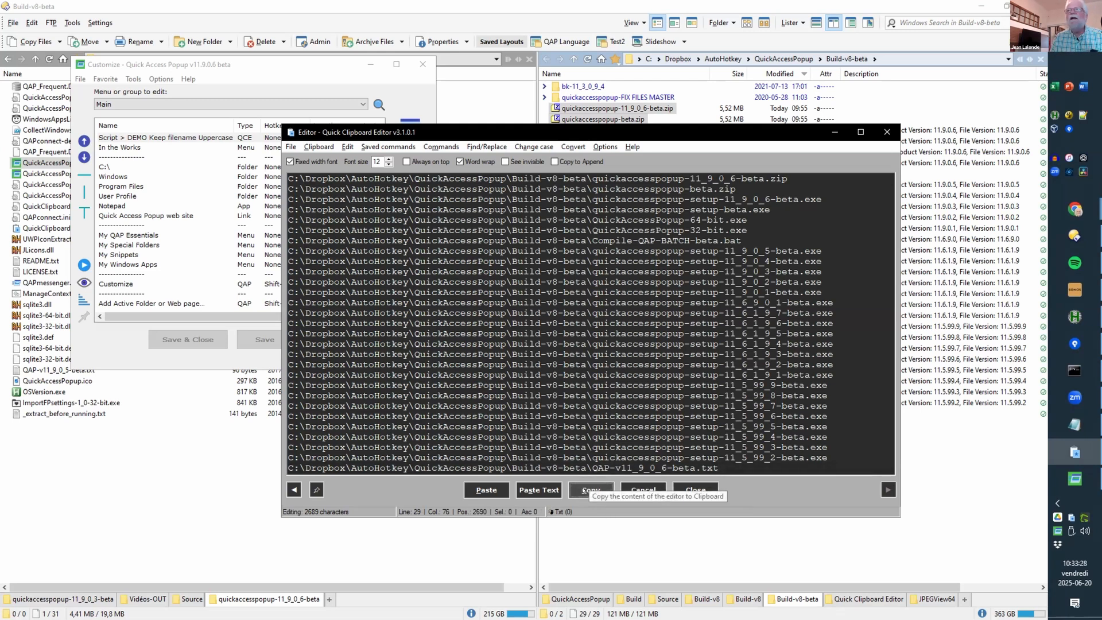
pyautogui.hotkey('alt', 'Tab')
pyautogui.hotkey('ctrl', 'a')
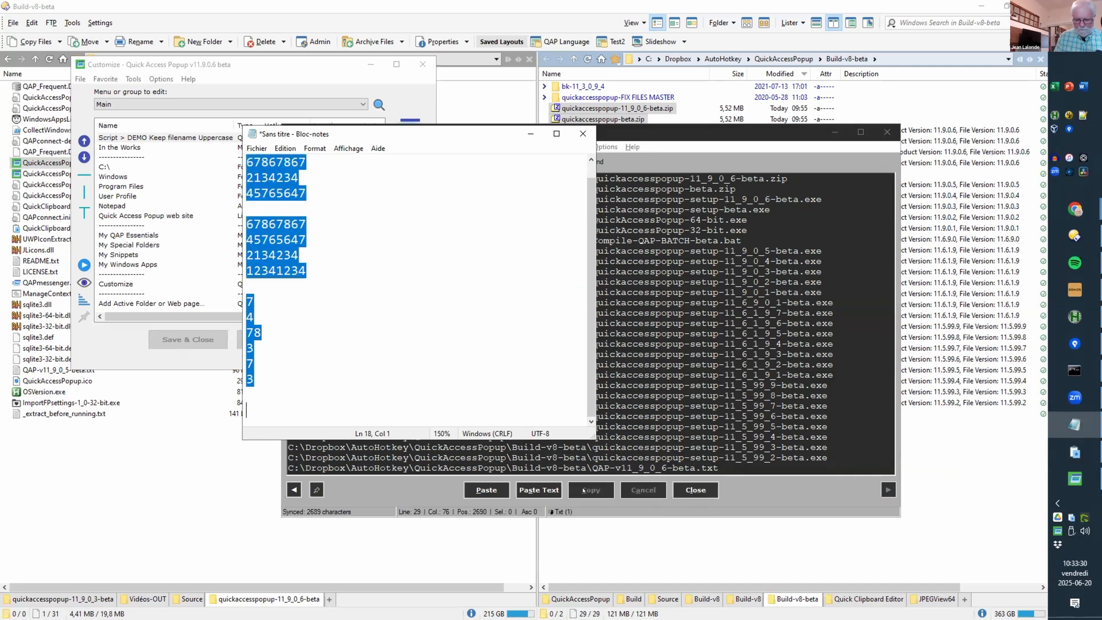
pyautogui.hotkey('ctrl', 'v')
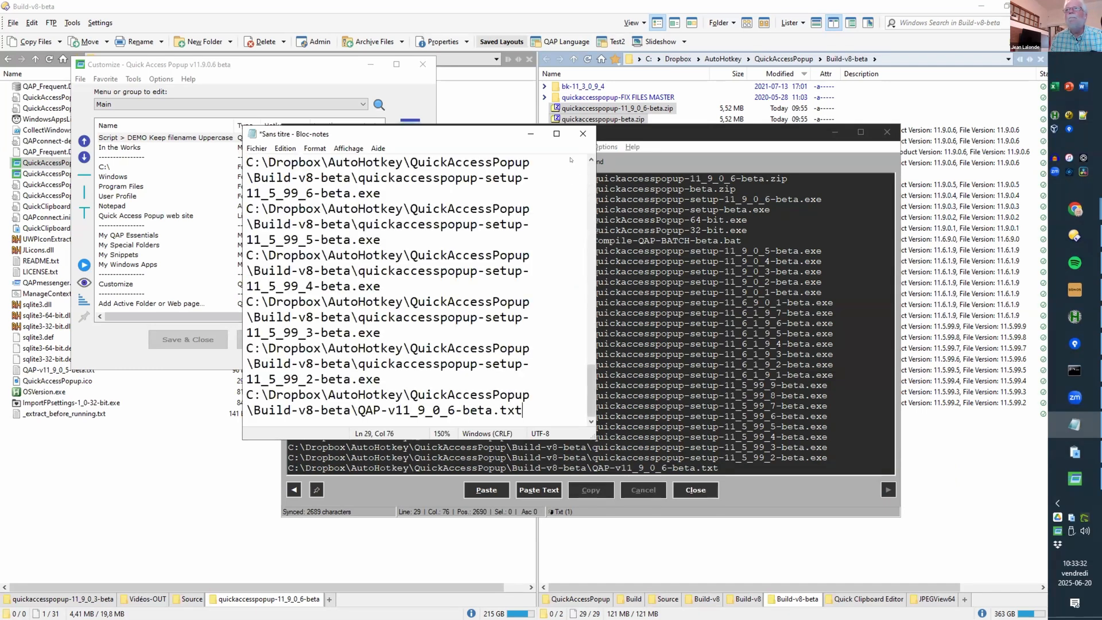
pyautogui.click(556, 134)
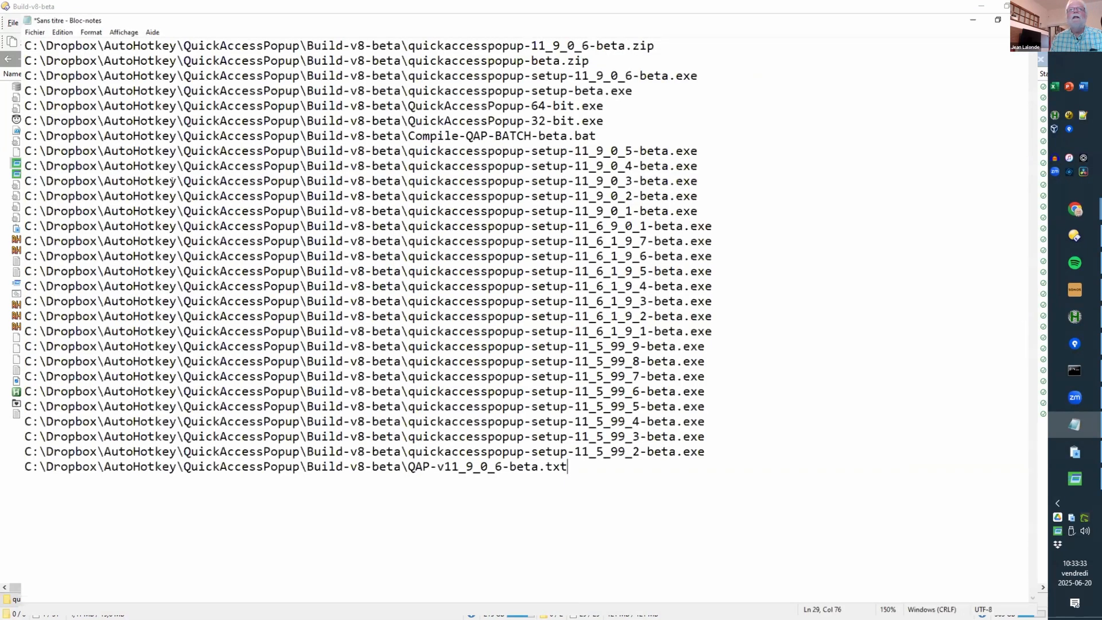
# Step: Select all 29 paths, run DEMO Keep filename Uppercase, and paste the uppercase names
pyautogui.middleClick(177, 186)
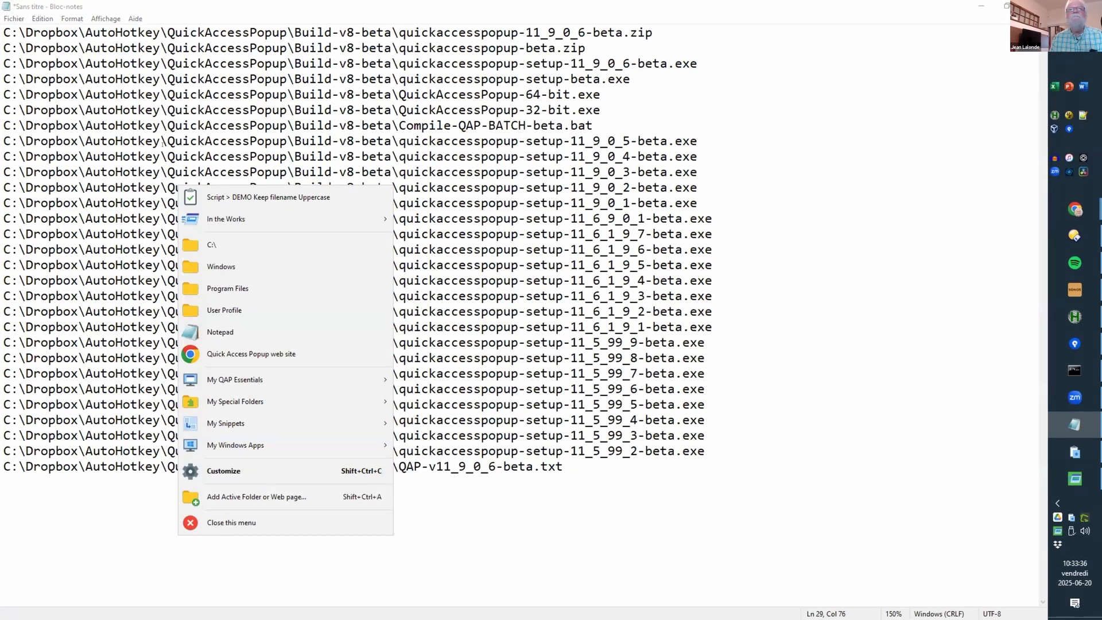
pyautogui.click(161, 142)
pyautogui.moveTo(599, 492); pyautogui.dragTo(2, 4)
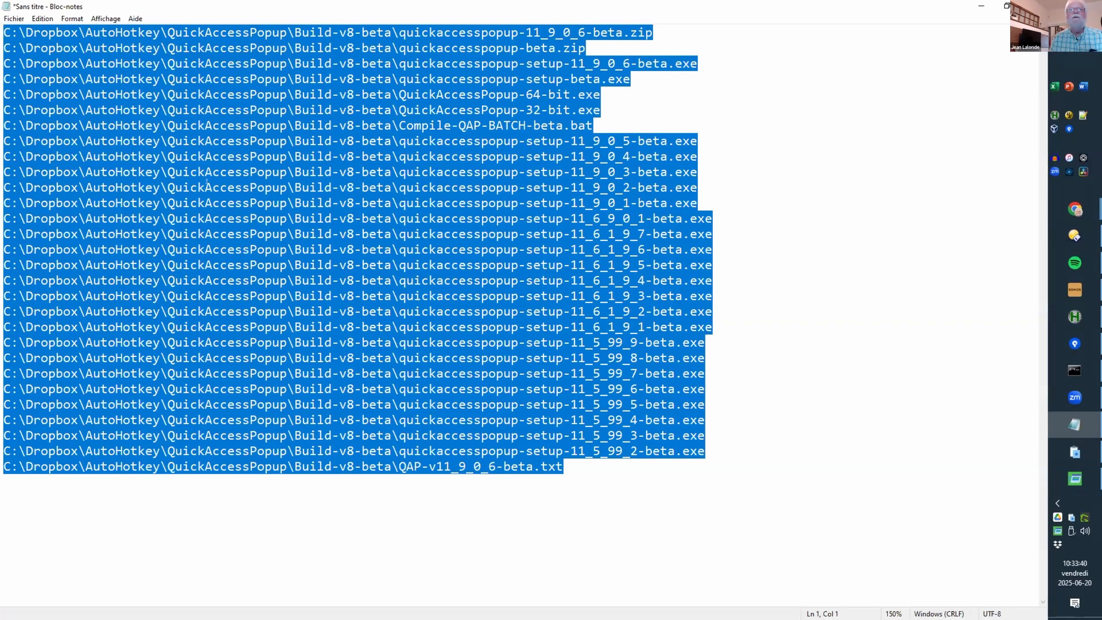
pyautogui.middleClick(236, 161)
pyautogui.click(273, 170)
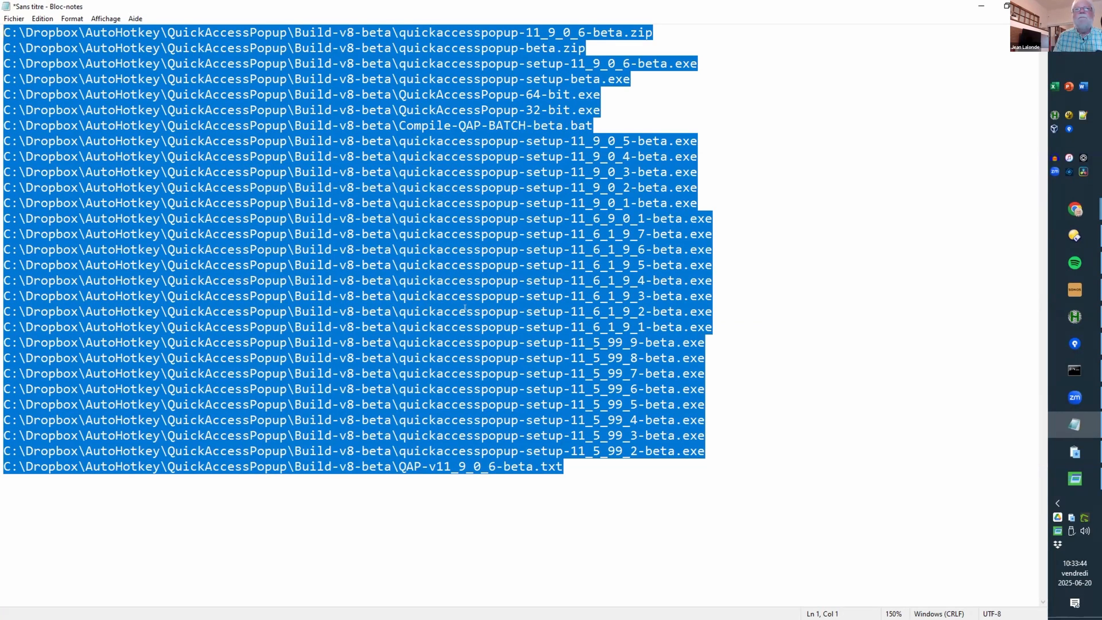
pyautogui.hotkey('ctrl', 'v')
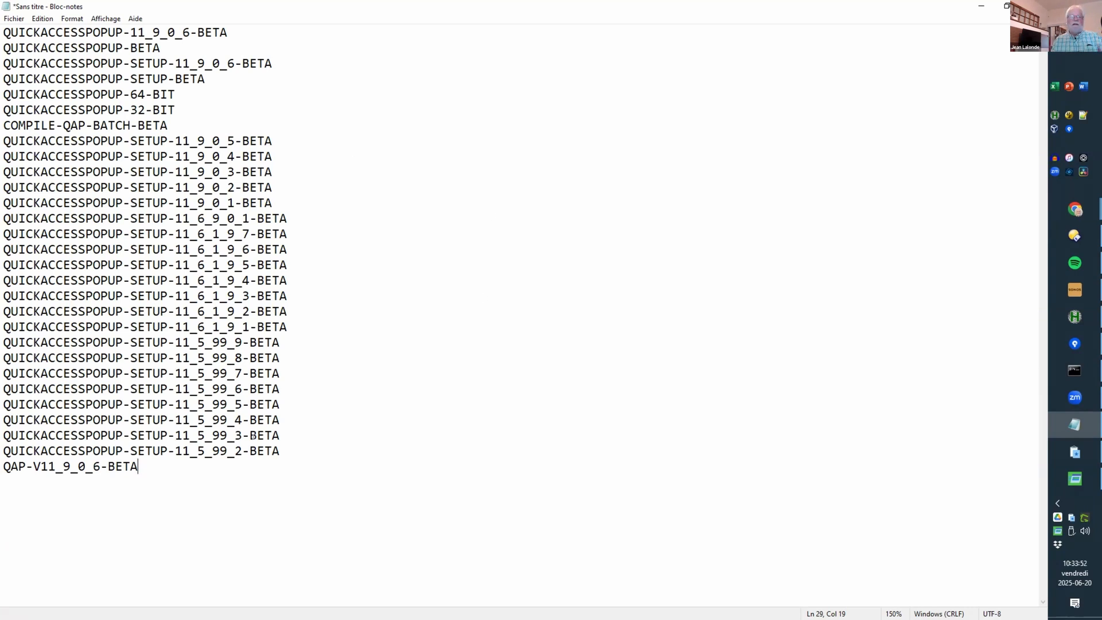
pyautogui.hotkey('alt', 'Tab')
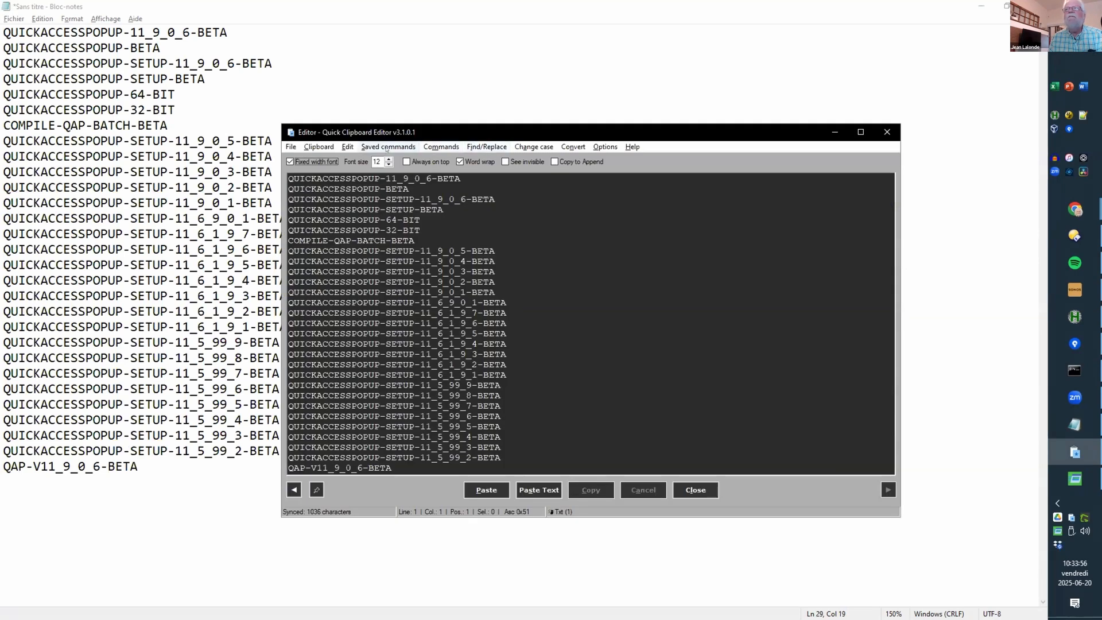
pyautogui.click(381, 148)
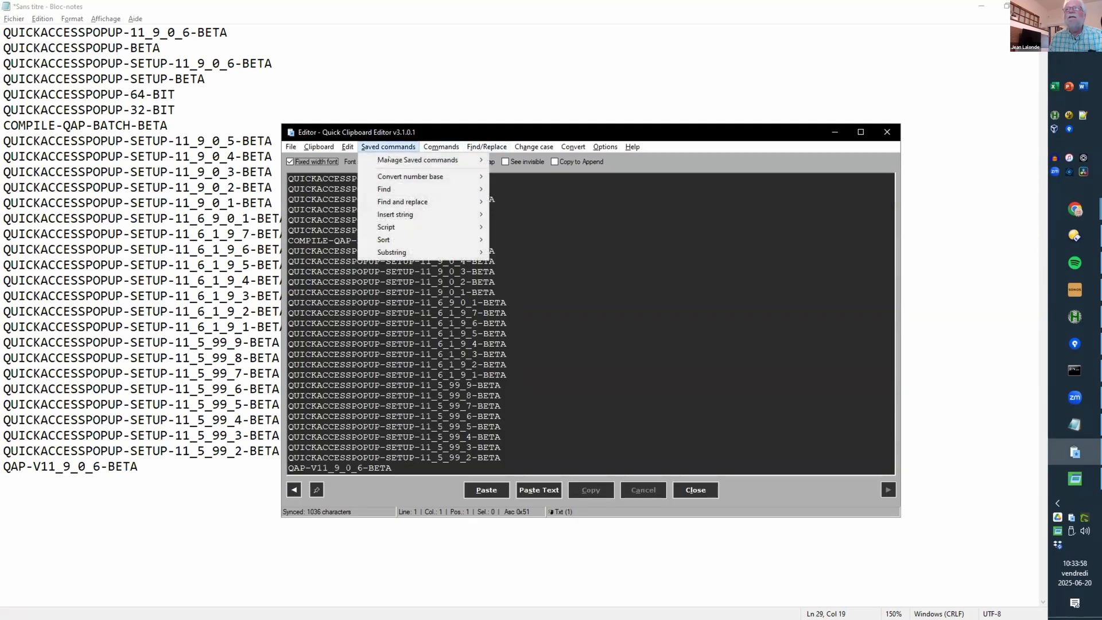
pyautogui.moveTo(389, 160)
pyautogui.click(551, 160)
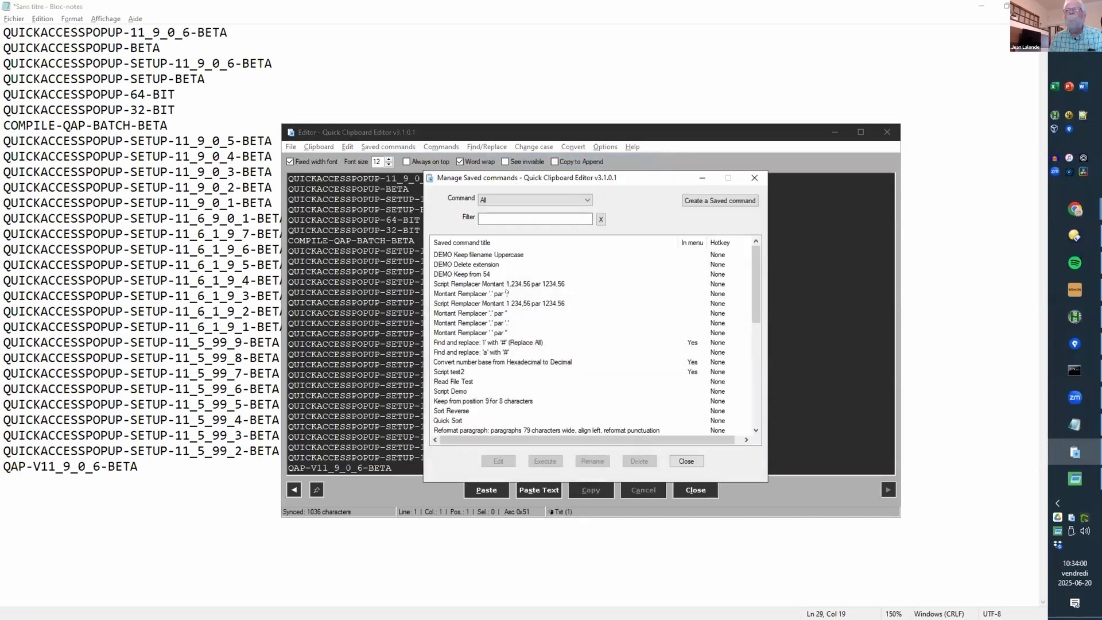
pyautogui.click(508, 216)
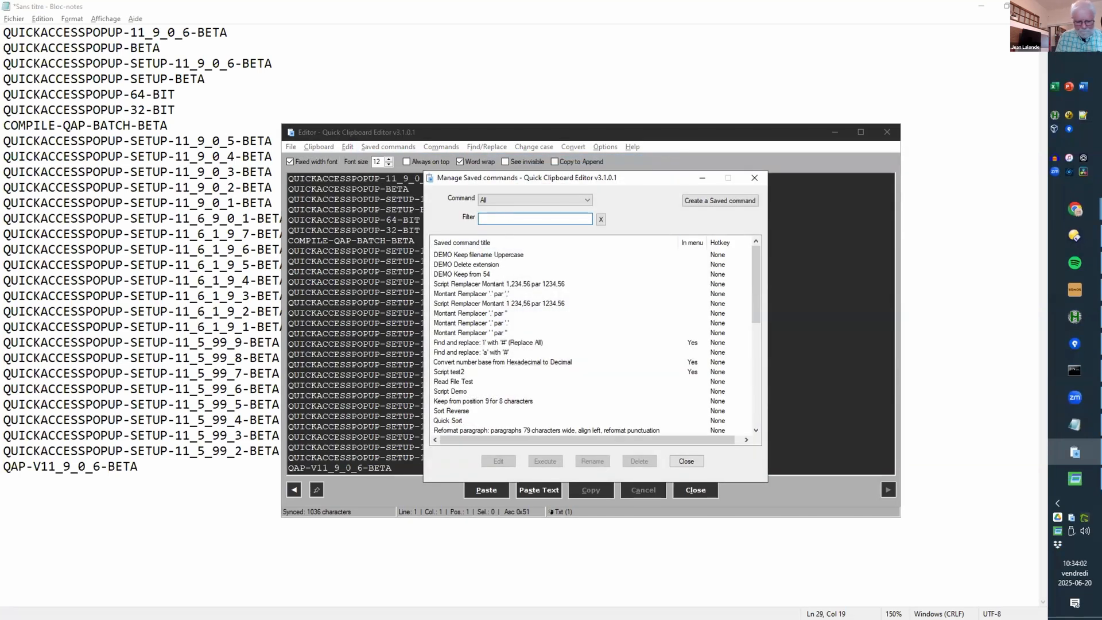
pyautogui.write('DEMO')
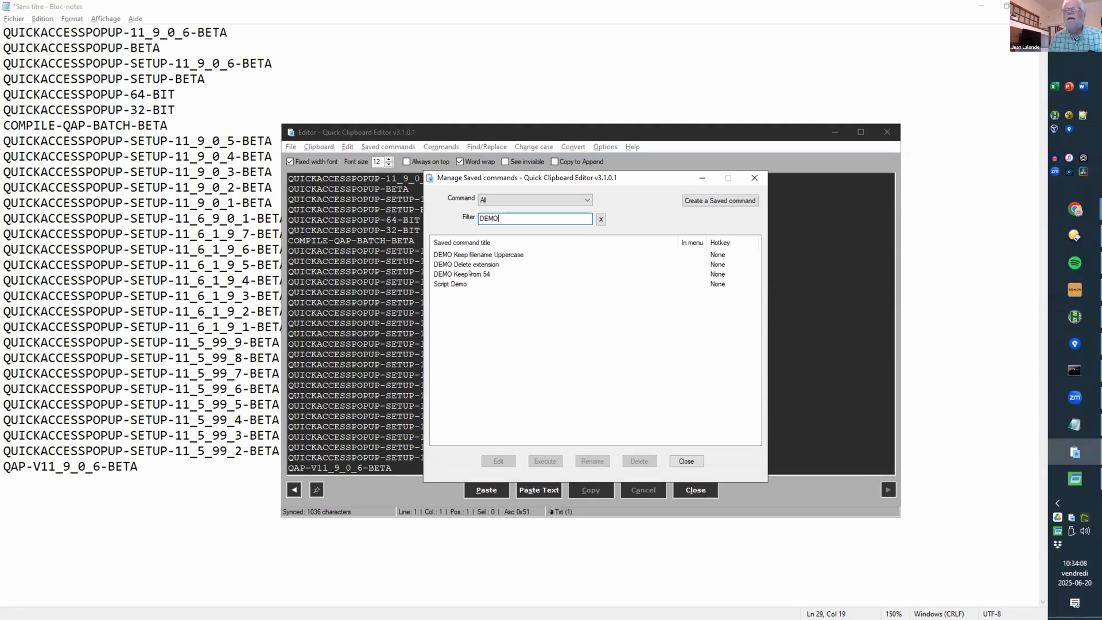
pyautogui.click(469, 273)
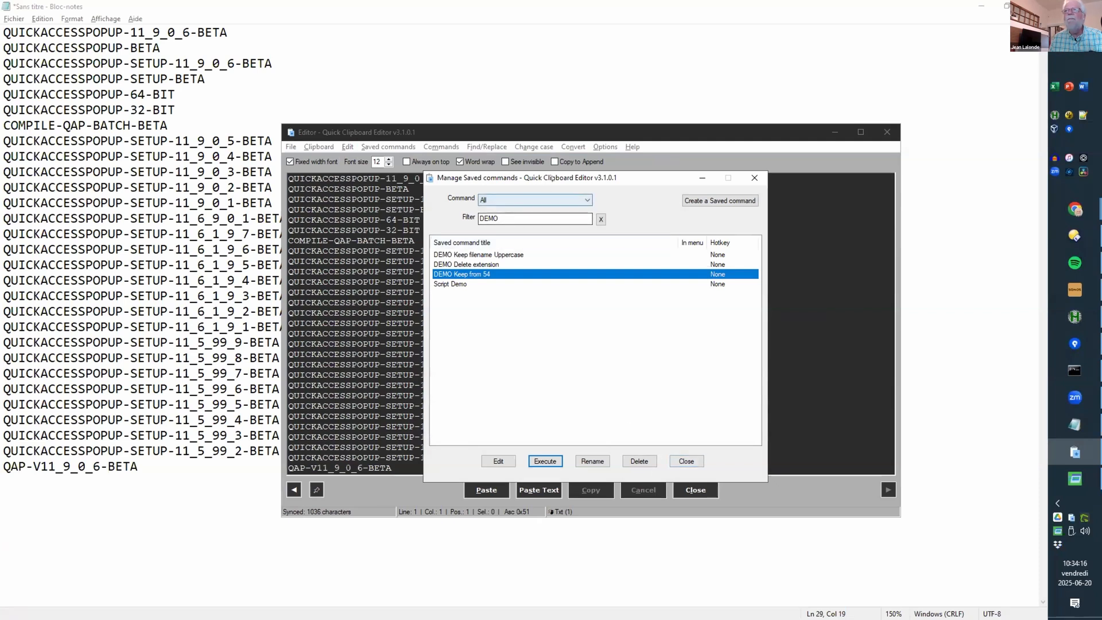
pyautogui.moveTo(538, 179); pyautogui.dragTo(202, 241)
pyautogui.click(350, 524)
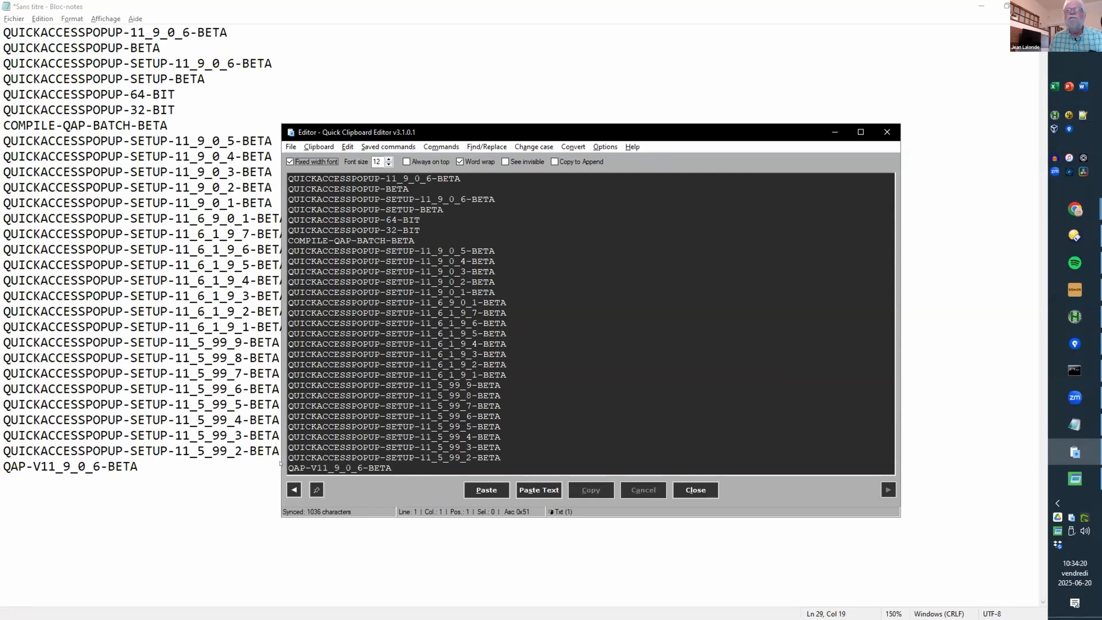
# Step: Restore the previous clip of full paths and select the folder and .zip parts of line 1
pyautogui.click(294, 489)
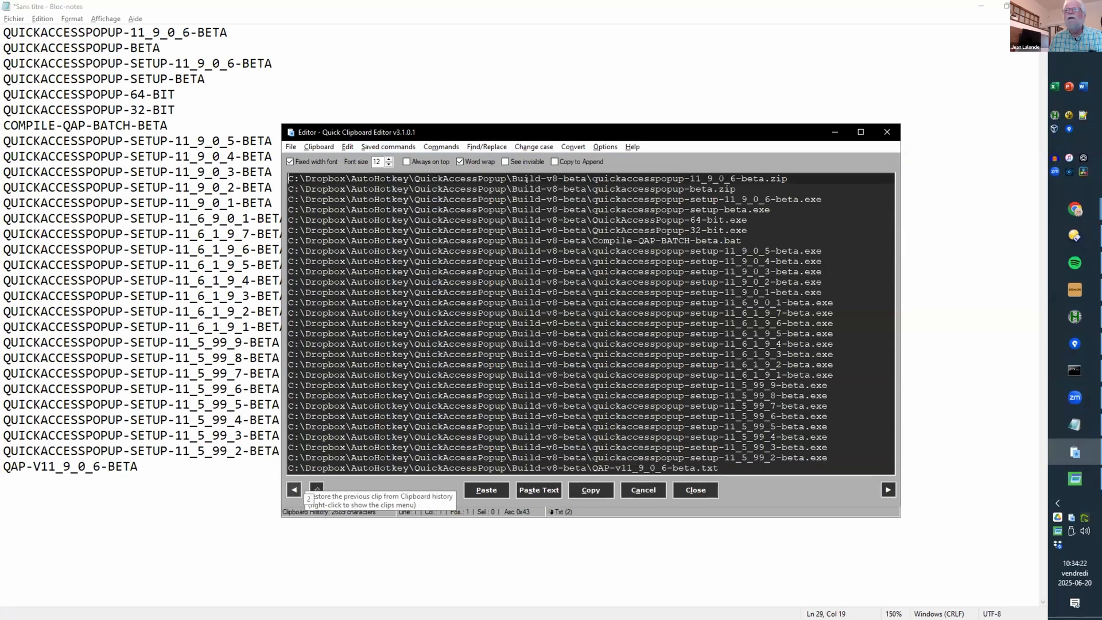
pyautogui.click(592, 178)
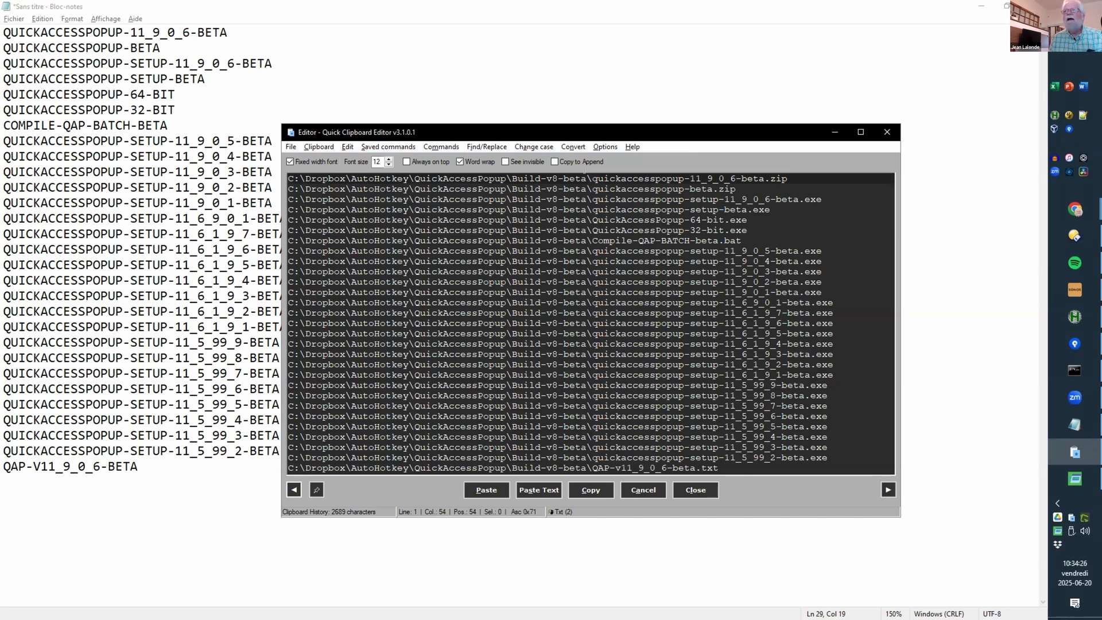
pyautogui.moveTo(592, 178); pyautogui.dragTo(226, 152)
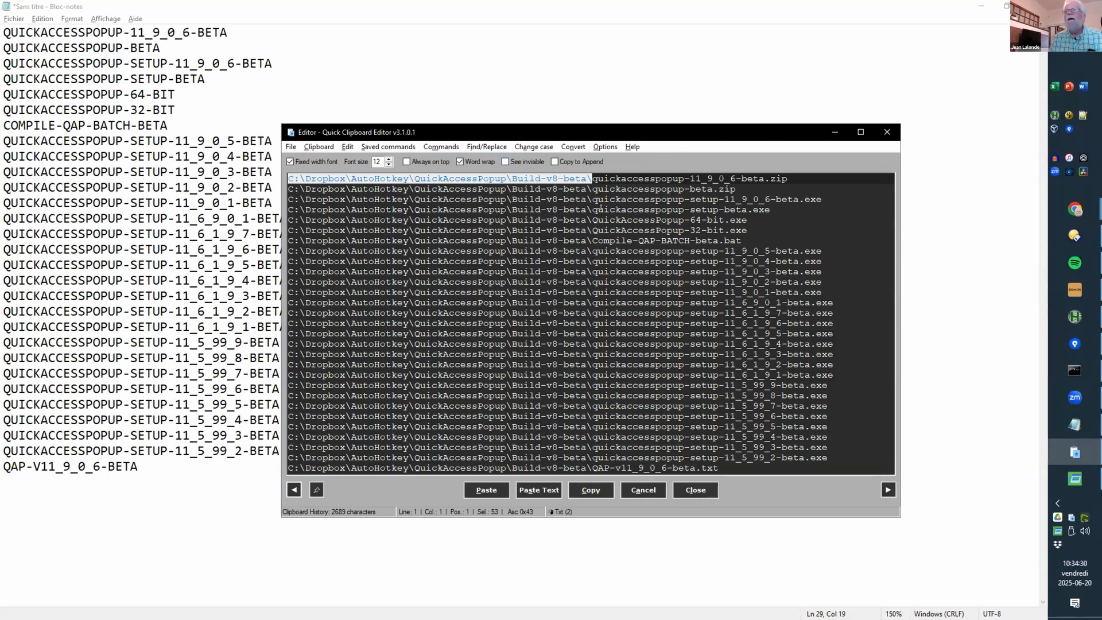
pyautogui.click(581, 230)
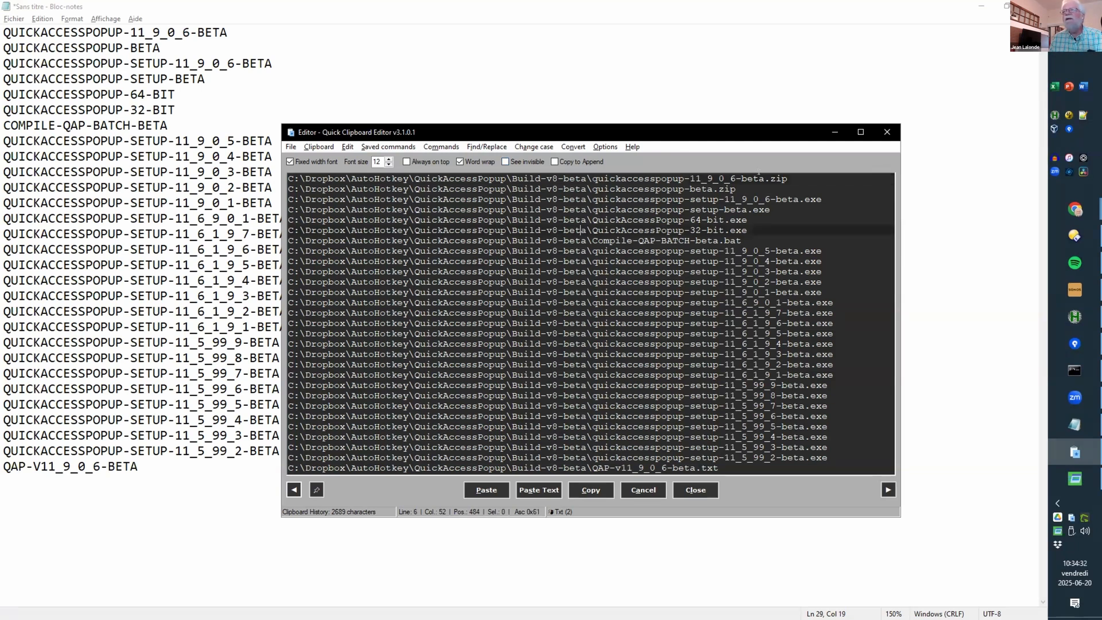
pyautogui.moveTo(788, 179); pyautogui.dragTo(764, 179)
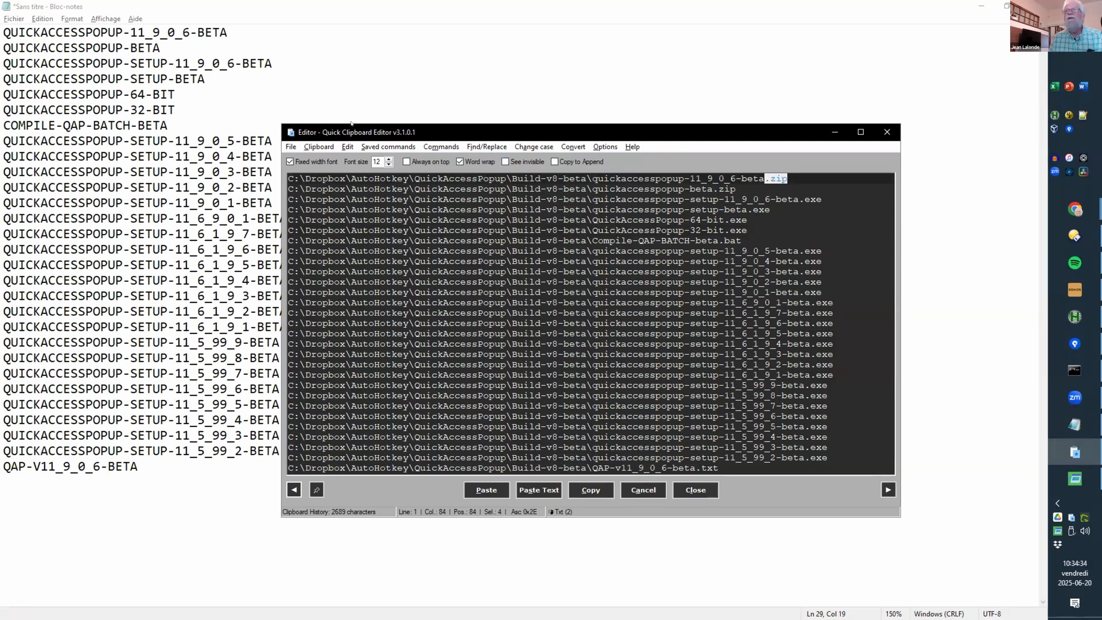
pyautogui.click(379, 146)
# Step: Open the saved DEMO Delete extension Substring command and inspect its '.' removal start marker
pyautogui.moveTo(436, 160)
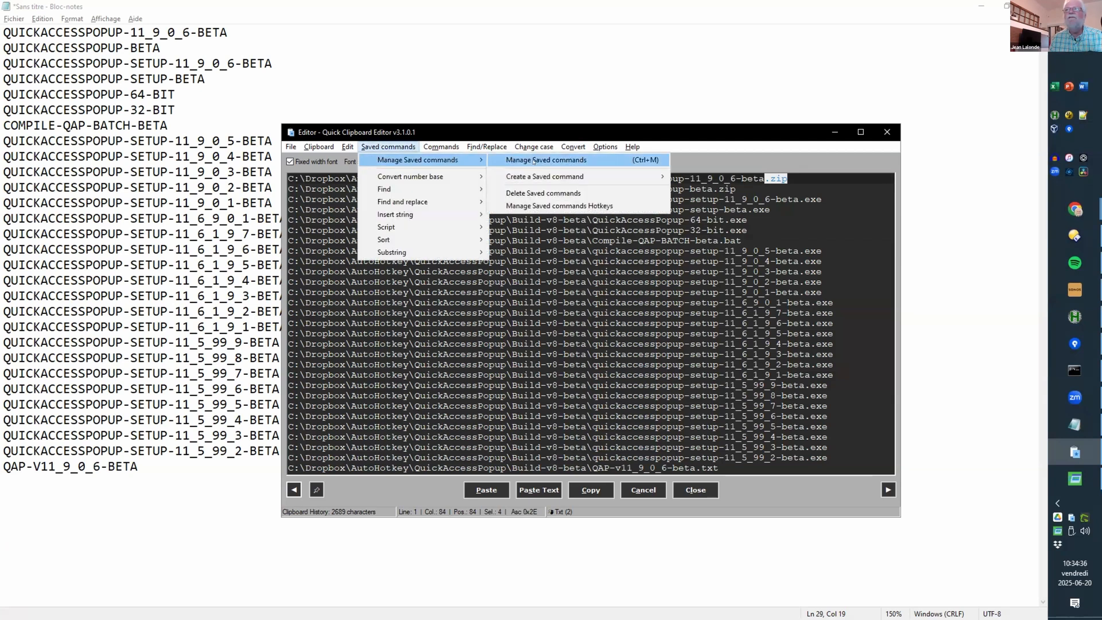
pyautogui.click(545, 160)
pyautogui.click(460, 263)
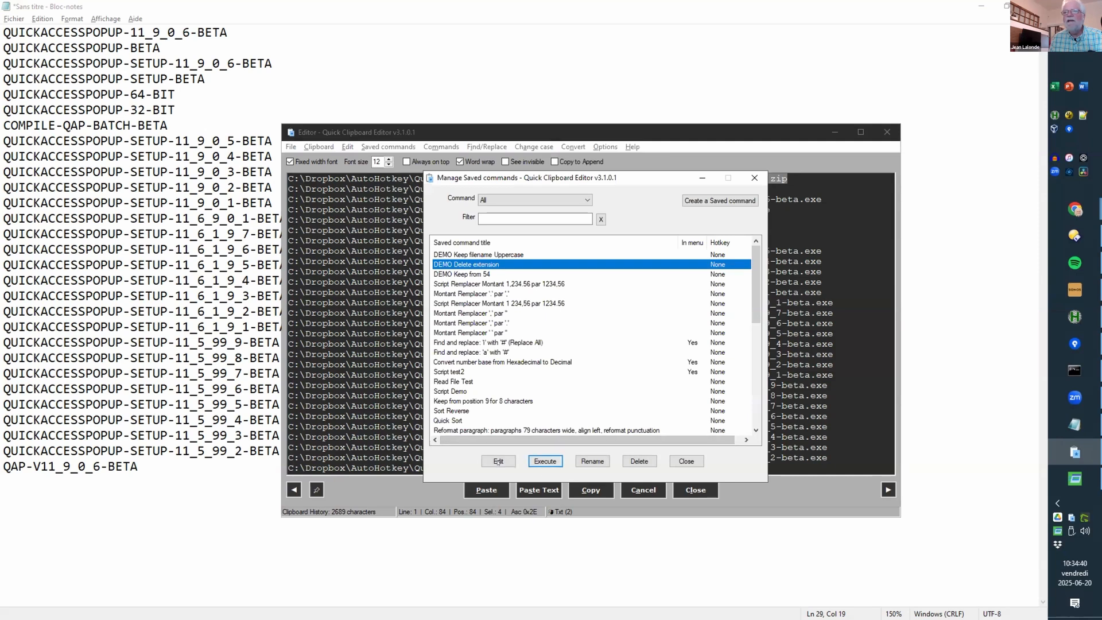
pyautogui.click(498, 461)
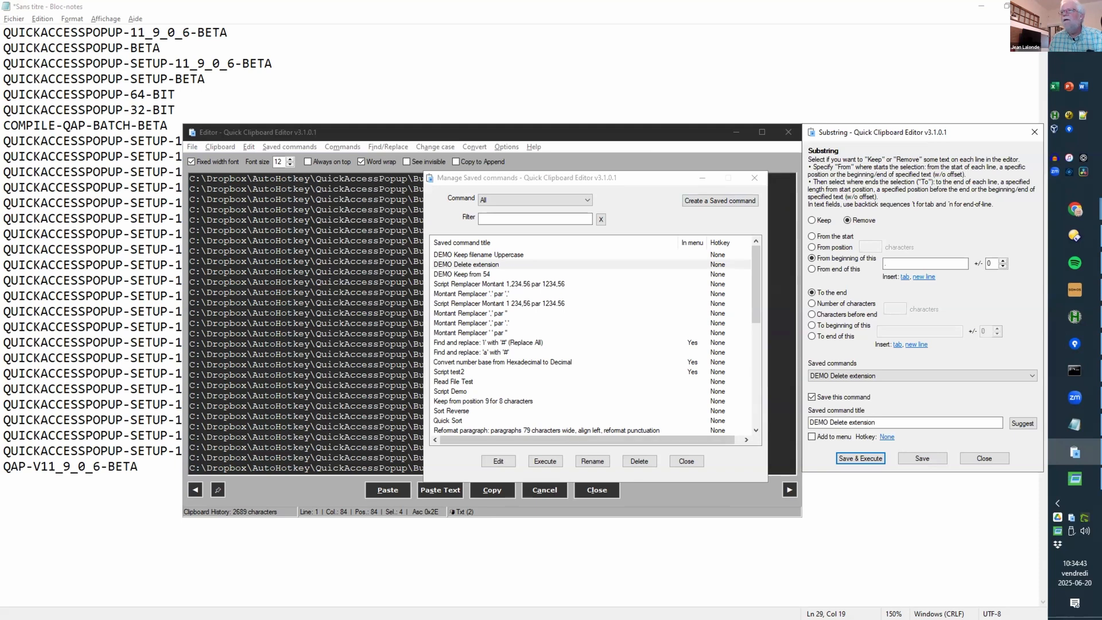
pyautogui.click(884, 263)
pyautogui.write('.')
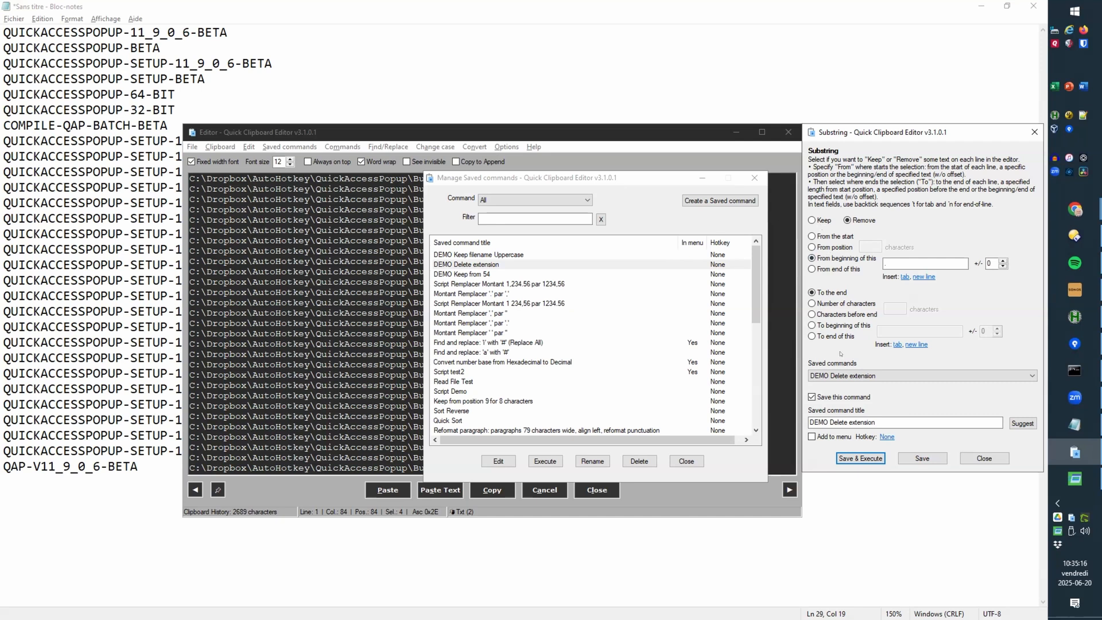
# Step: Filter saved commands to Script type and open the DEMO Keep filename Uppercase script
pyautogui.click(980, 458)
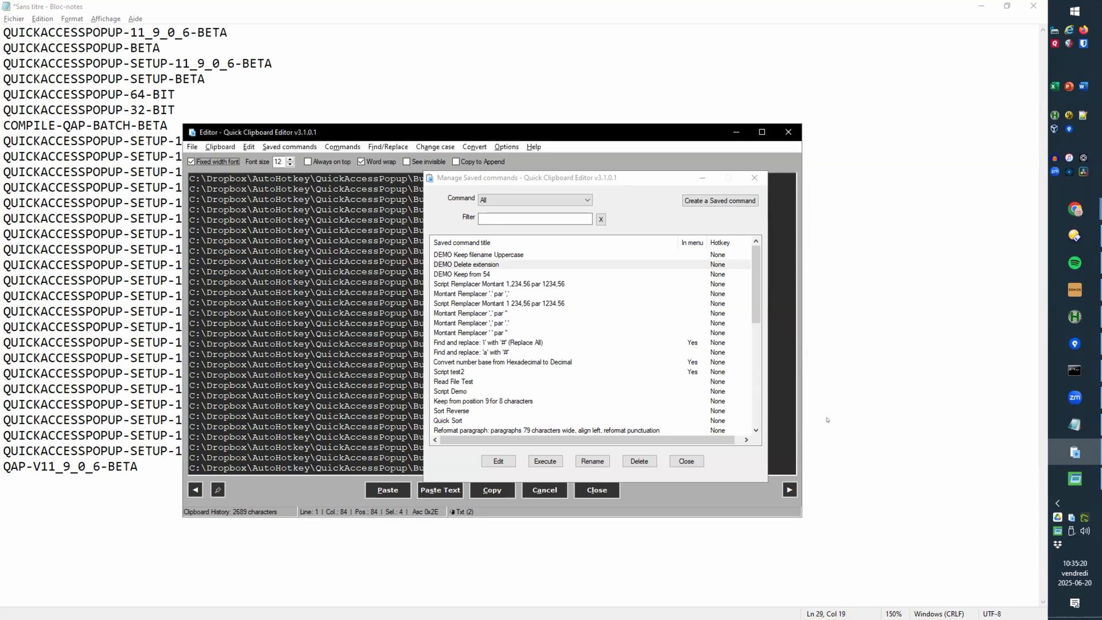
pyautogui.moveTo(508, 178); pyautogui.dragTo(654, 175)
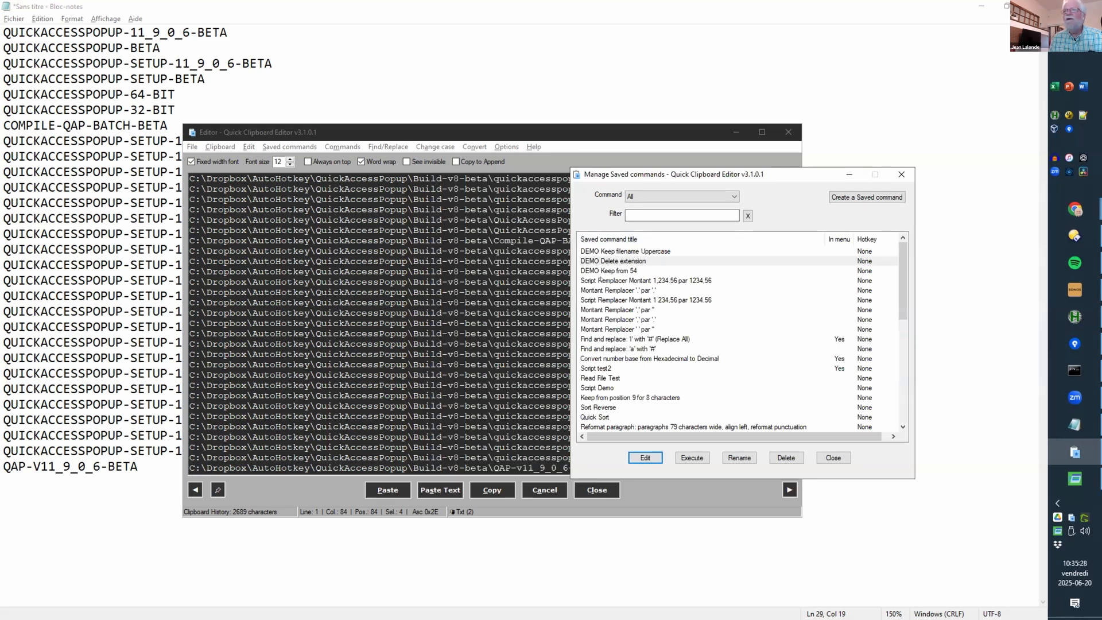
pyautogui.click(673, 197)
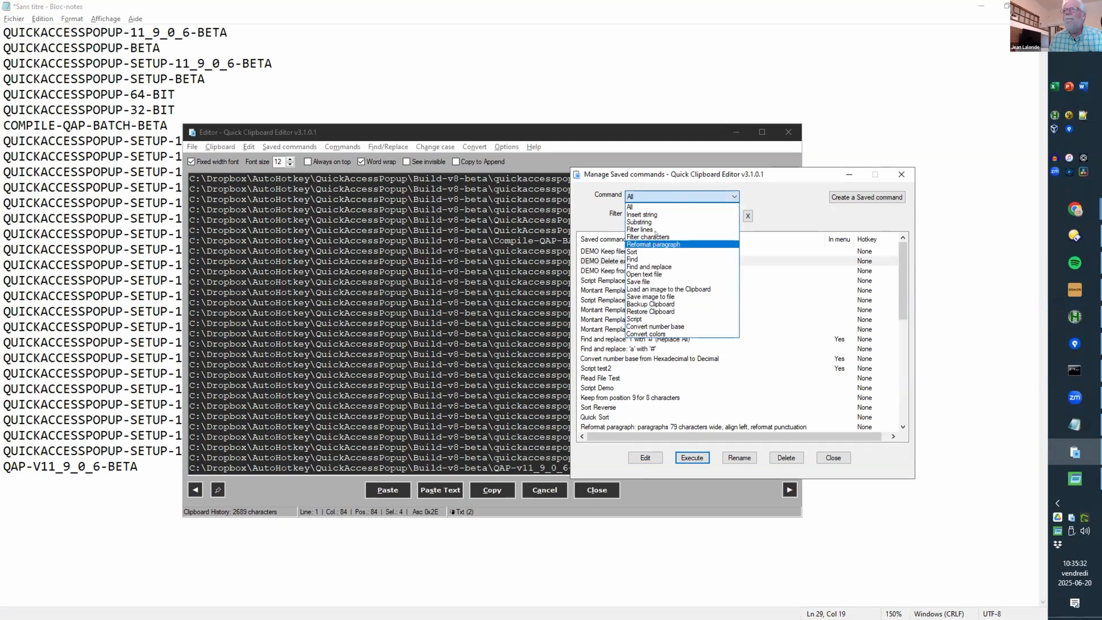
pyautogui.click(648, 320)
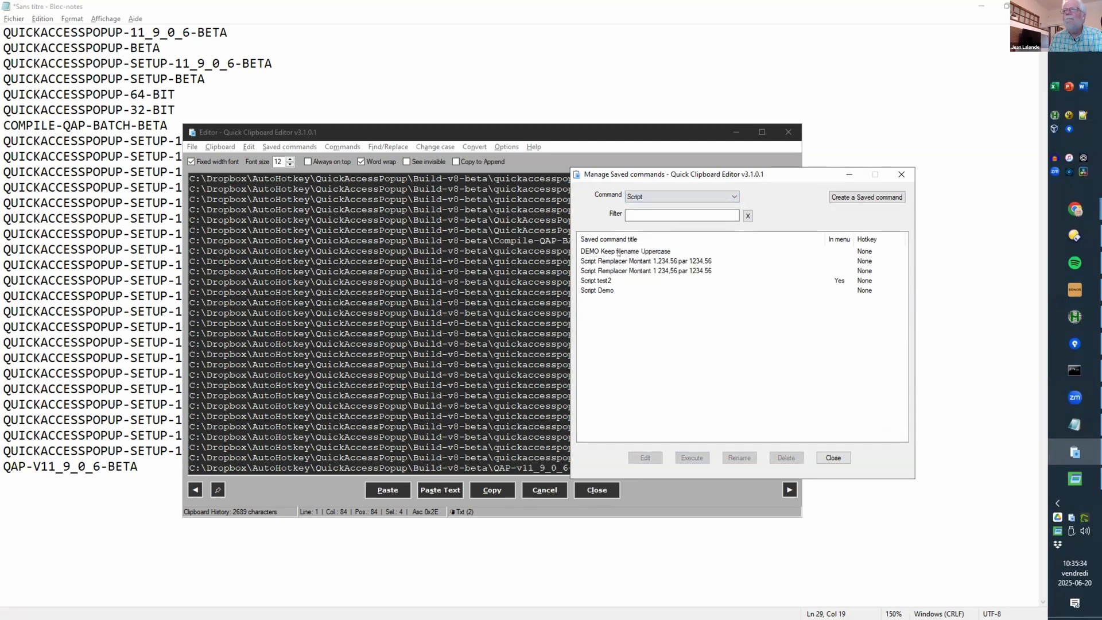
pyautogui.click(618, 251)
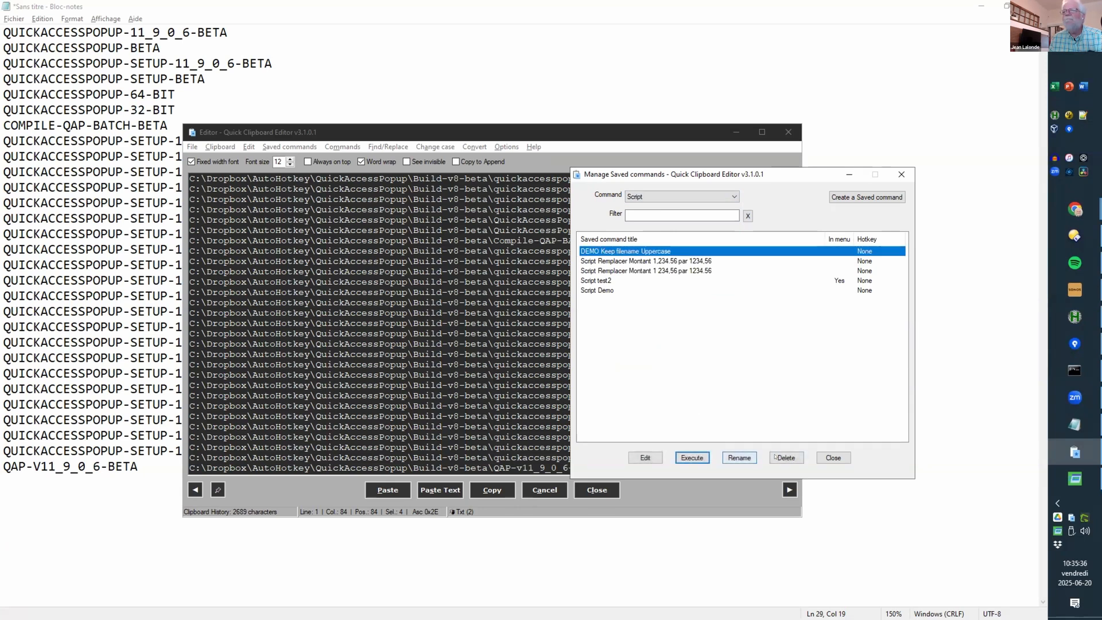
pyautogui.click(692, 457)
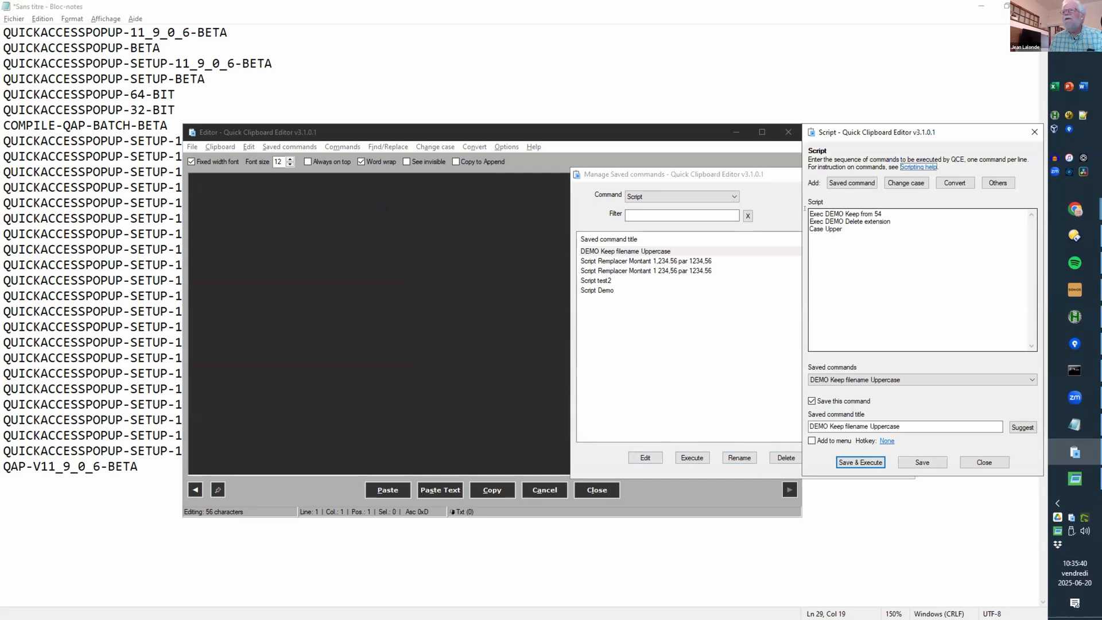
# Step: Review the script steps Keep from 54, Delete extension and Case Upper, then close both windows
pyautogui.doubleClick(816, 213)
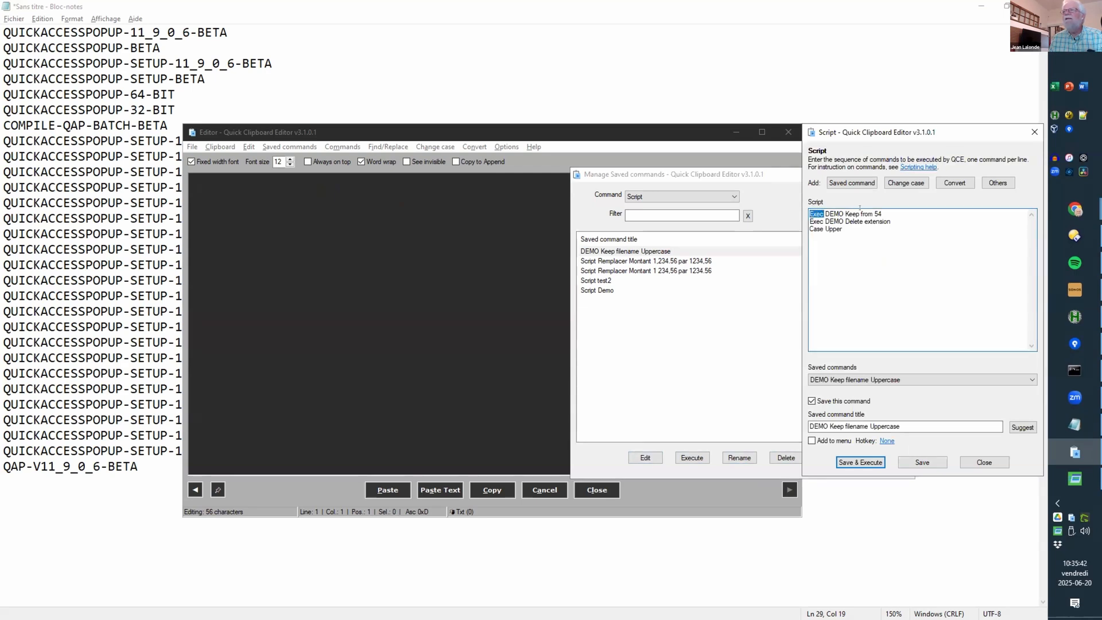
pyautogui.moveTo(826, 214); pyautogui.dragTo(882, 213)
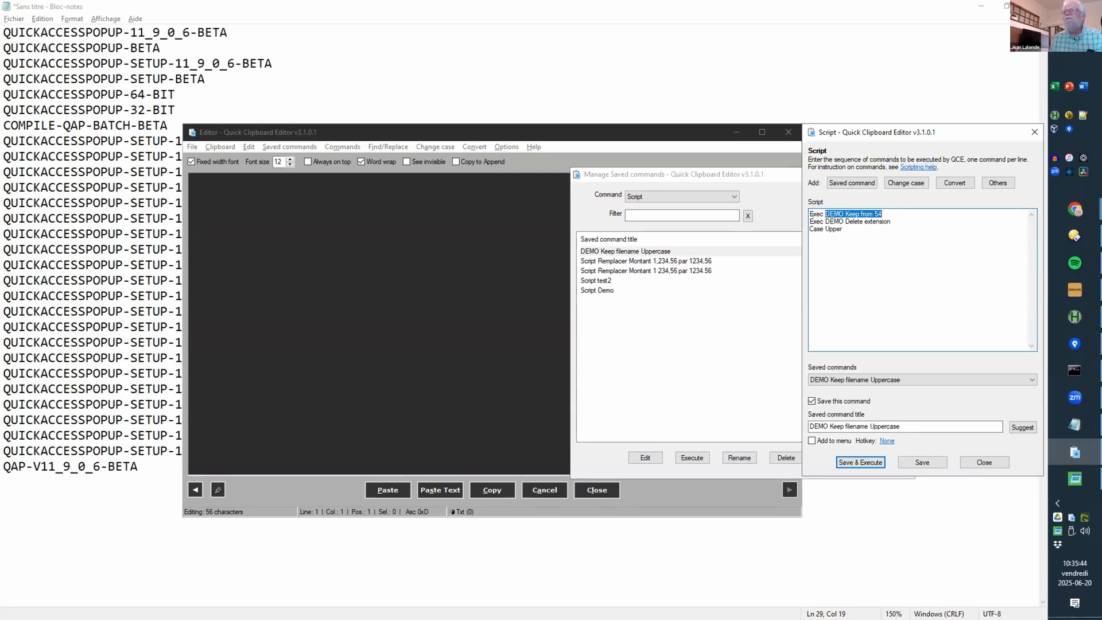
pyautogui.click(810, 222)
pyautogui.moveTo(826, 221); pyautogui.dragTo(891, 222)
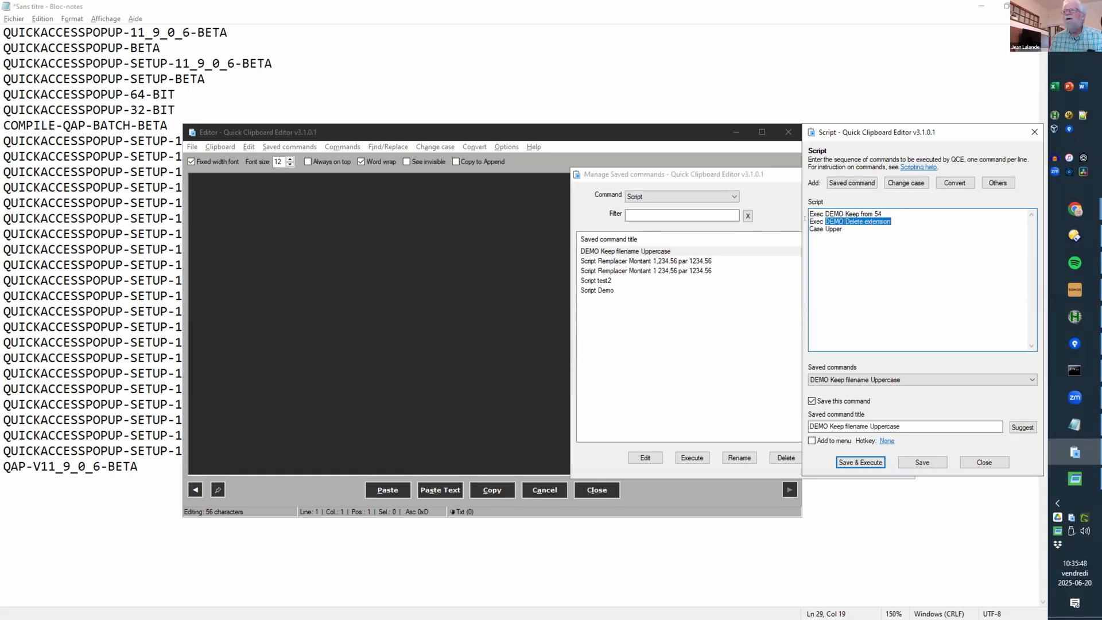
pyautogui.tripleClick(858, 228)
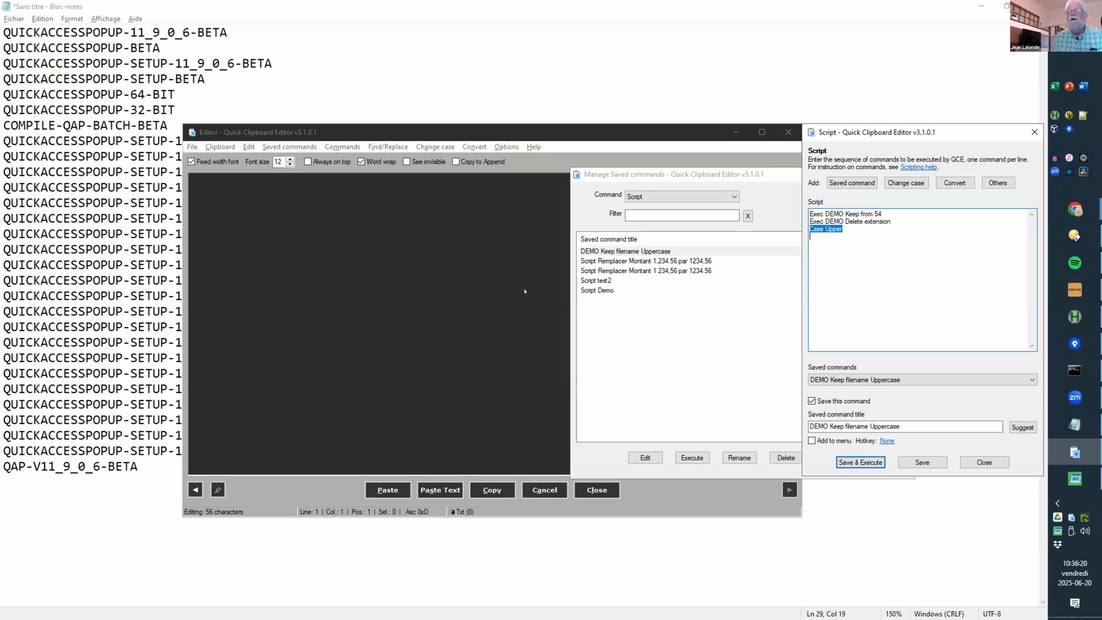
pyautogui.click(969, 463)
pyautogui.click(827, 453)
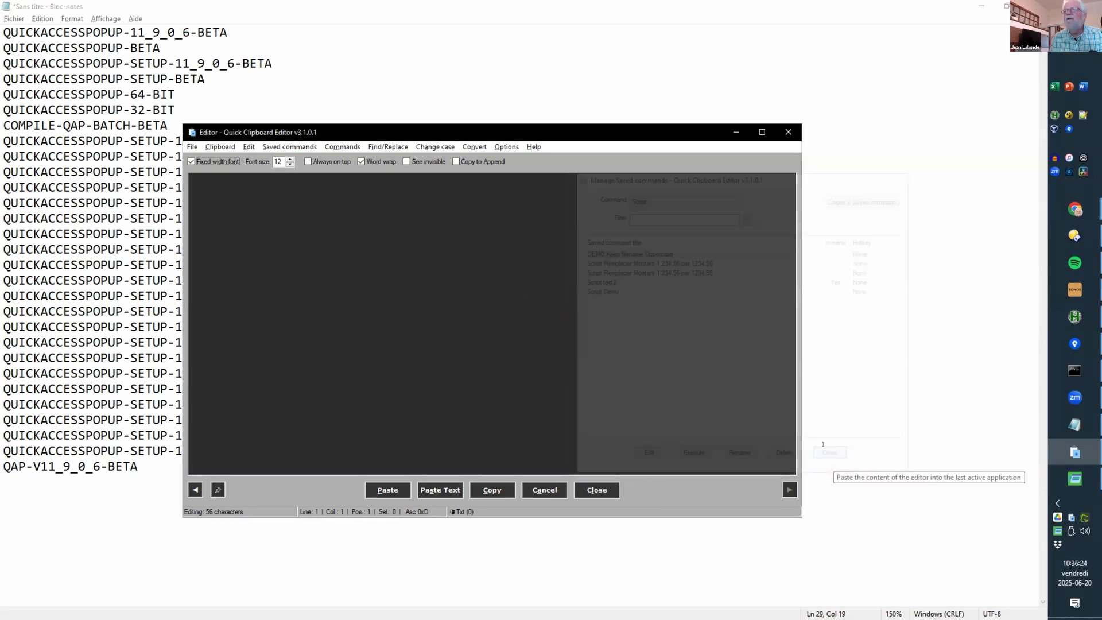